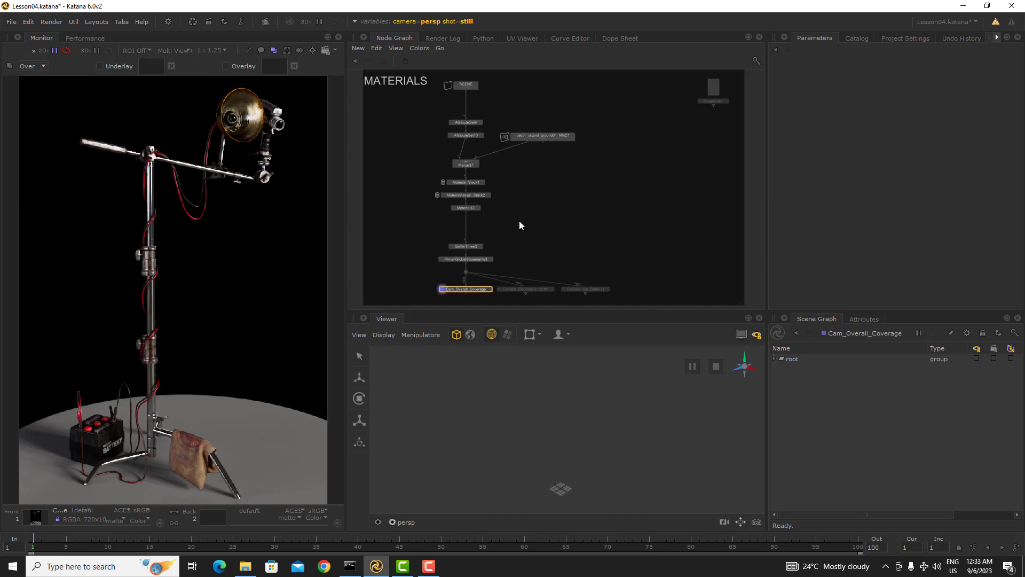
# - Add a LookFileBake node inside the LOOK FILE BAKING backdrop and open its parameters
pyautogui.moveTo(530, 218); pyautogui.dragTo(555, 221, button='middle')
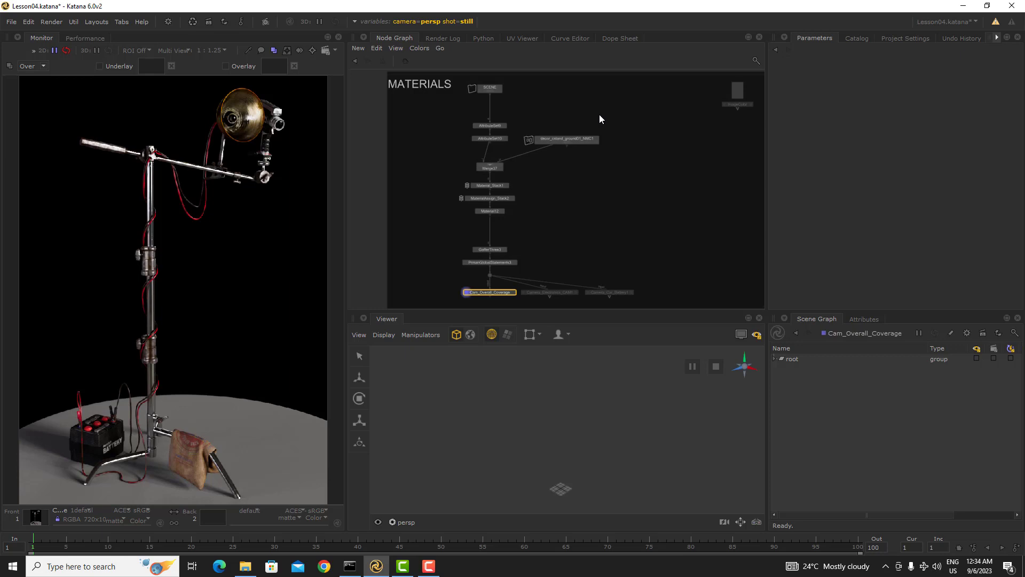
pyautogui.moveTo(589, 200); pyautogui.dragTo(608, 173, button='middle')
pyautogui.moveTo(517, 304); pyautogui.dragTo(523, 267, button='middle')
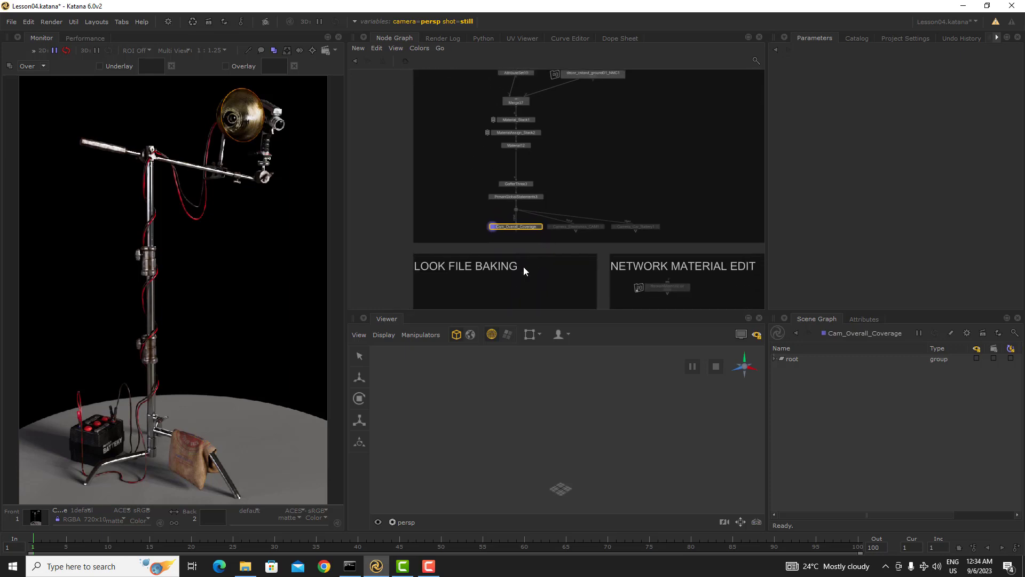
pyautogui.click(473, 270)
pyautogui.press('Tab')
pyautogui.write('loo')
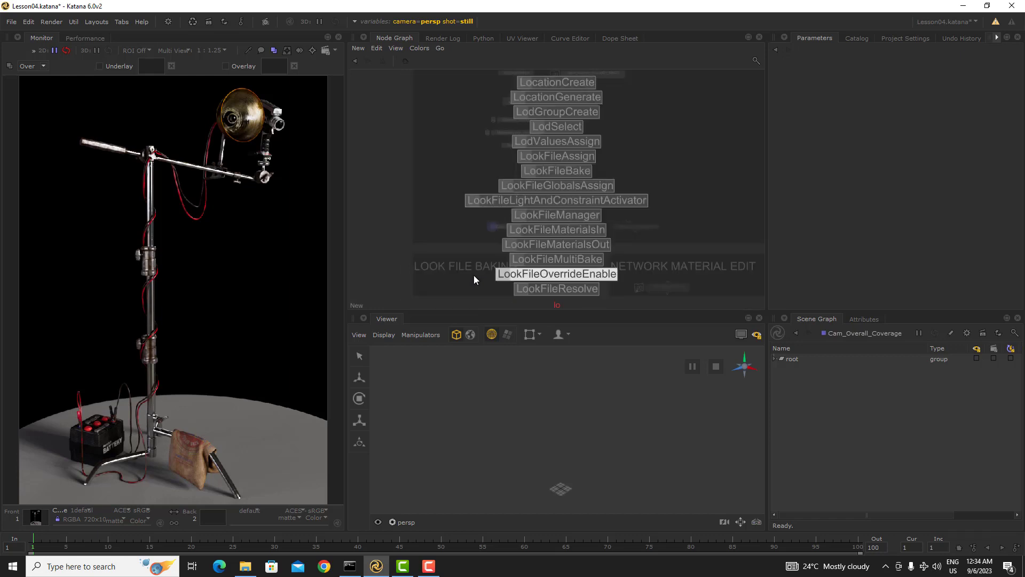
pyautogui.press('Down')
pyautogui.press('Down')
pyautogui.press('Down')
pyautogui.press('Up')
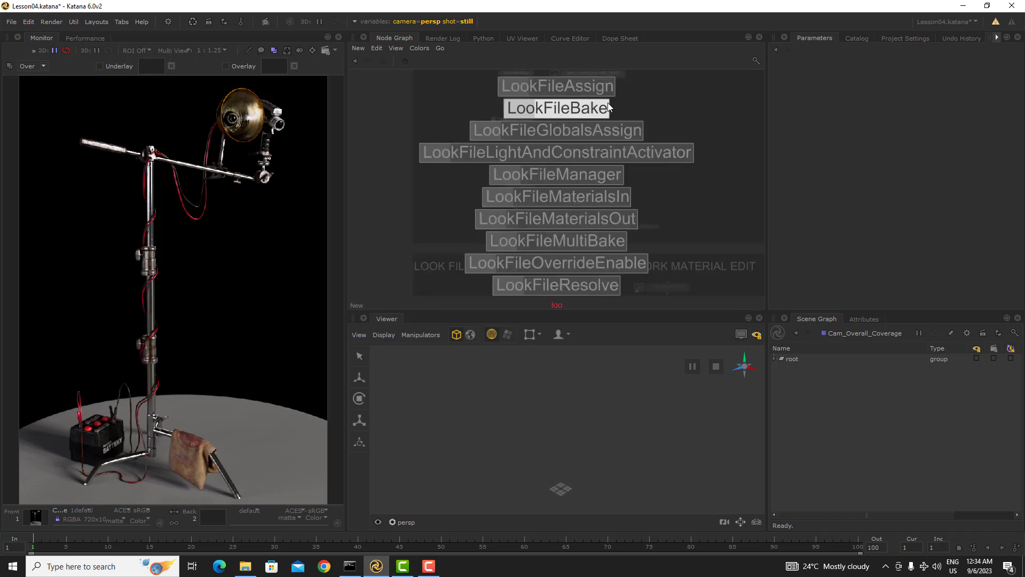
pyautogui.press('Return')
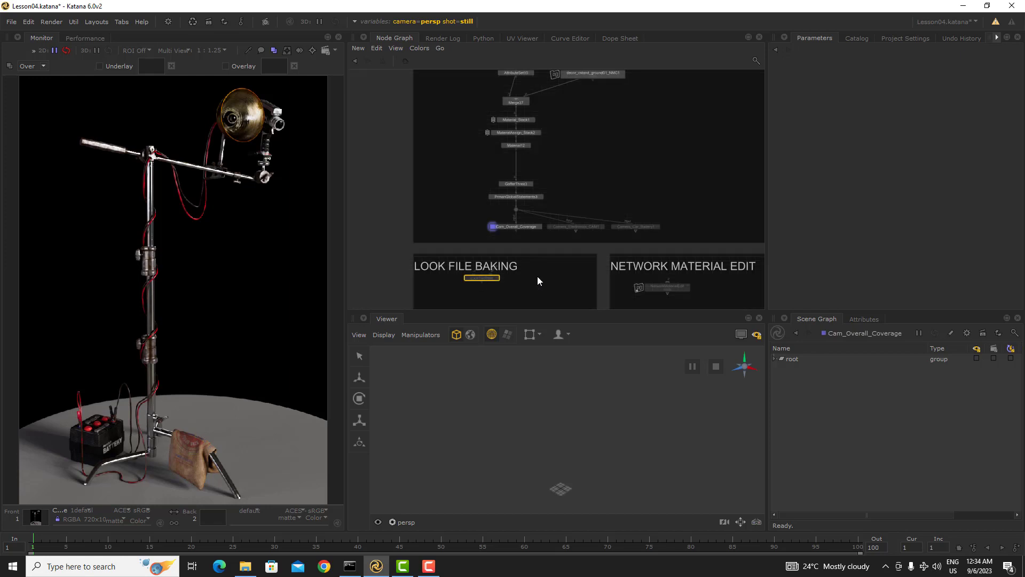
pyautogui.moveTo(537, 276); pyautogui.dragTo(581, 223, button='middle')
pyautogui.scroll(3, 553, 226)
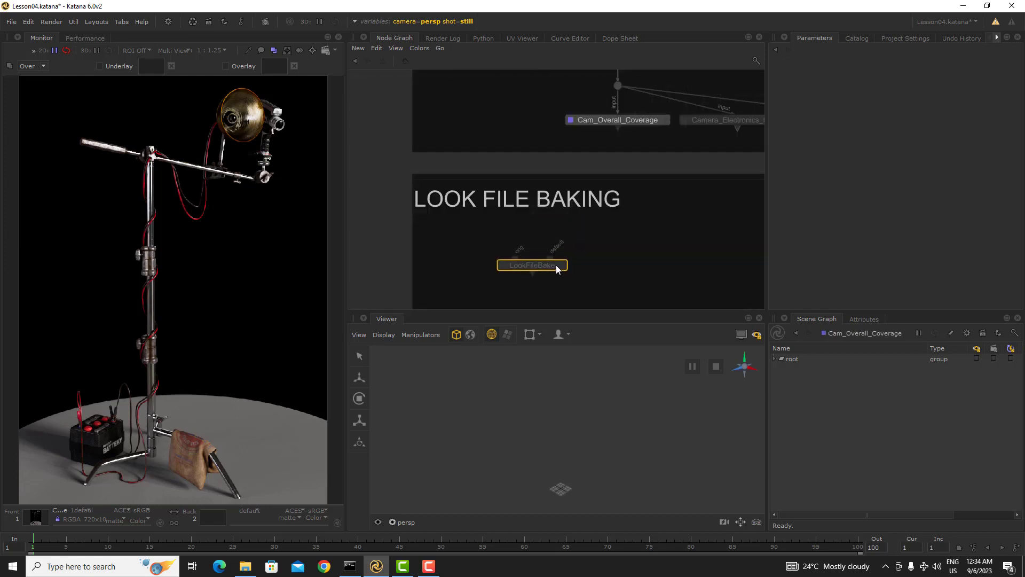
pyautogui.click(563, 265)
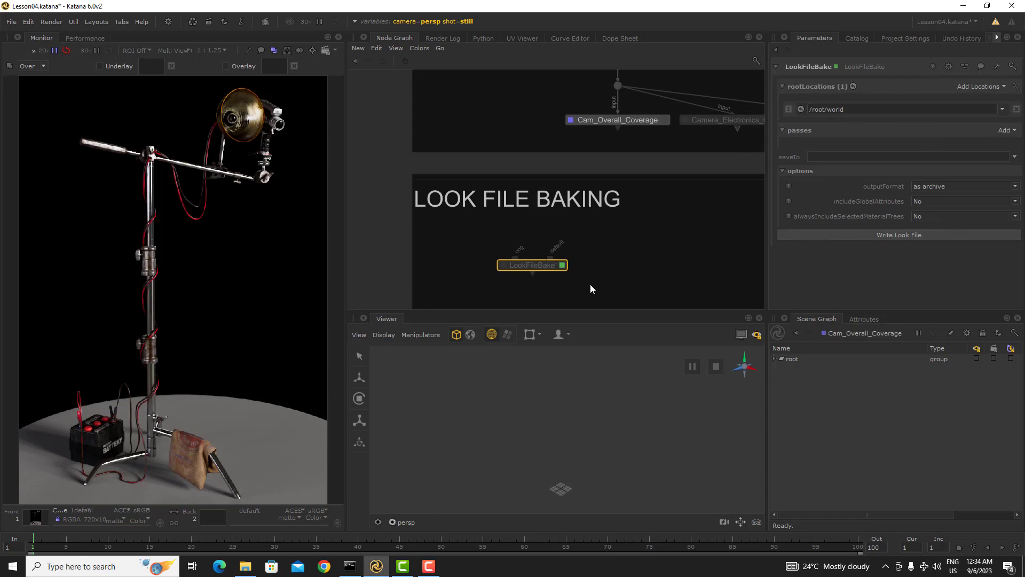
# - Examine the start of the MATERIALS network, from the SCENE node through the two AttributeSet nodes beneath it
pyautogui.moveTo(508, 224); pyautogui.dragTo(415, 261, button='middle')
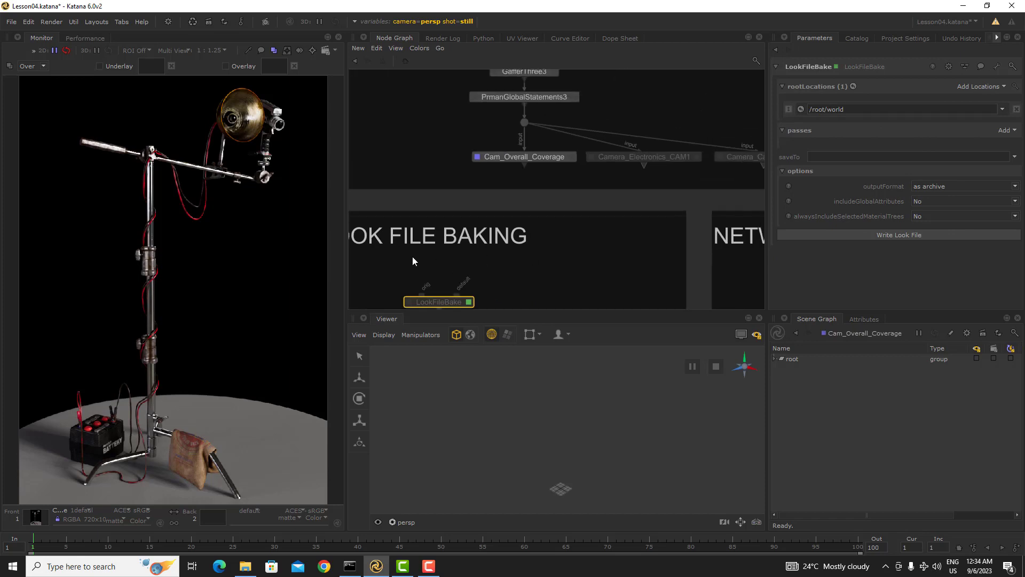
pyautogui.press('a')
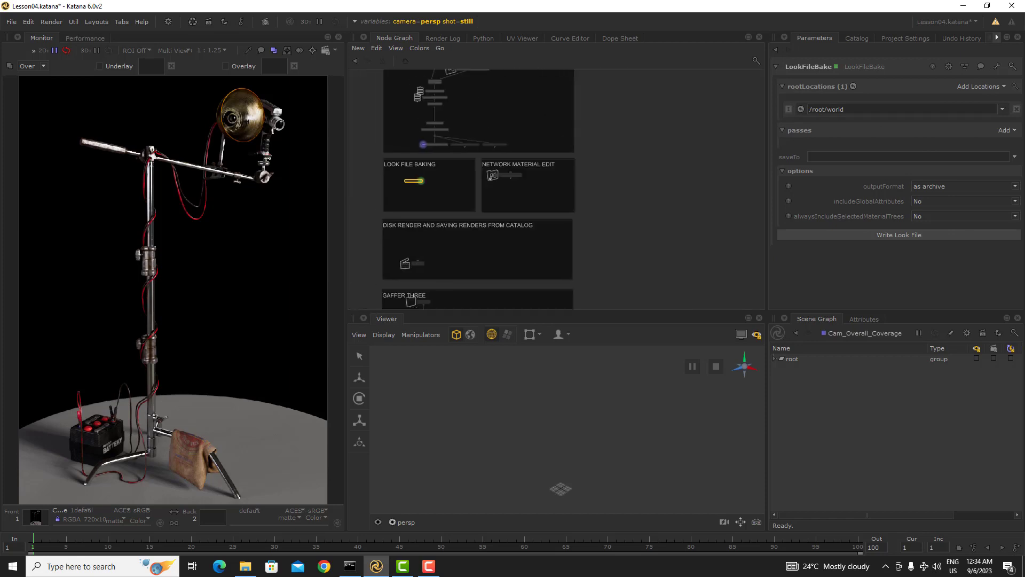
pyautogui.scroll(4, 486, 100)
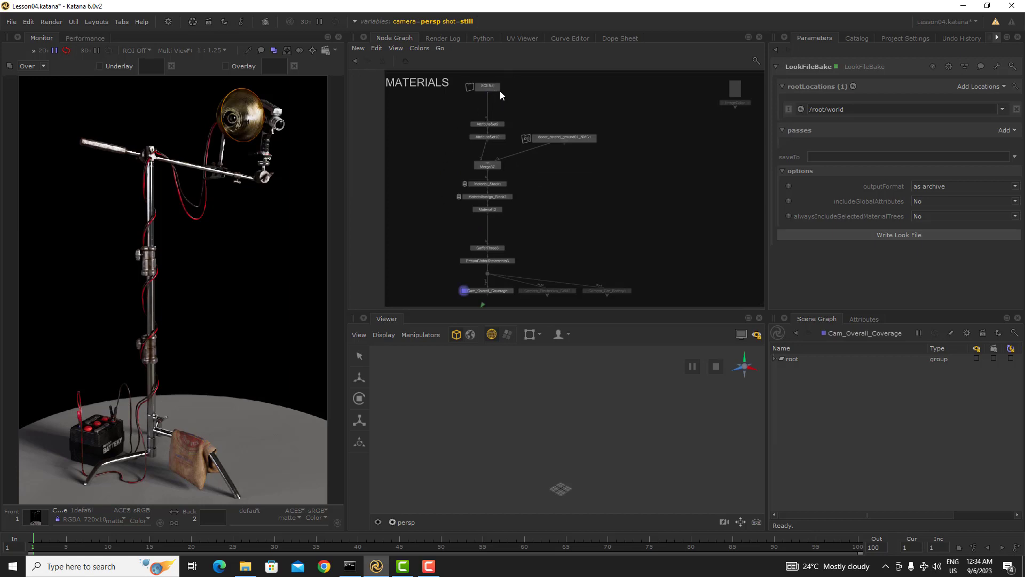
pyautogui.moveTo(500, 111); pyautogui.dragTo(537, 96, button='middle')
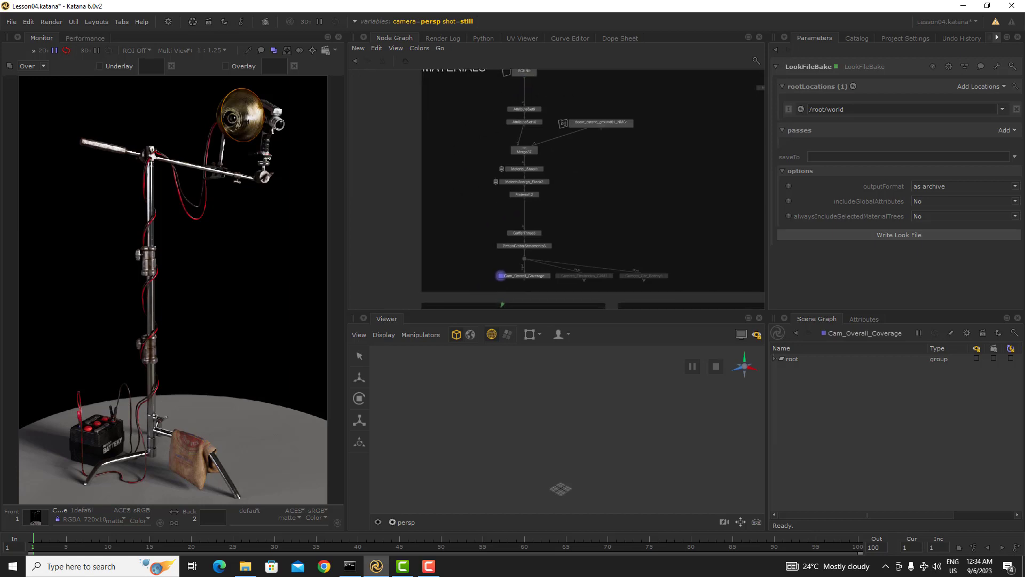
pyautogui.moveTo(684, 94); pyautogui.dragTo(515, 150)
pyautogui.moveTo(555, 96); pyautogui.dragTo(485, 108)
pyautogui.moveTo(544, 86); pyautogui.dragTo(541, 110, button='middle')
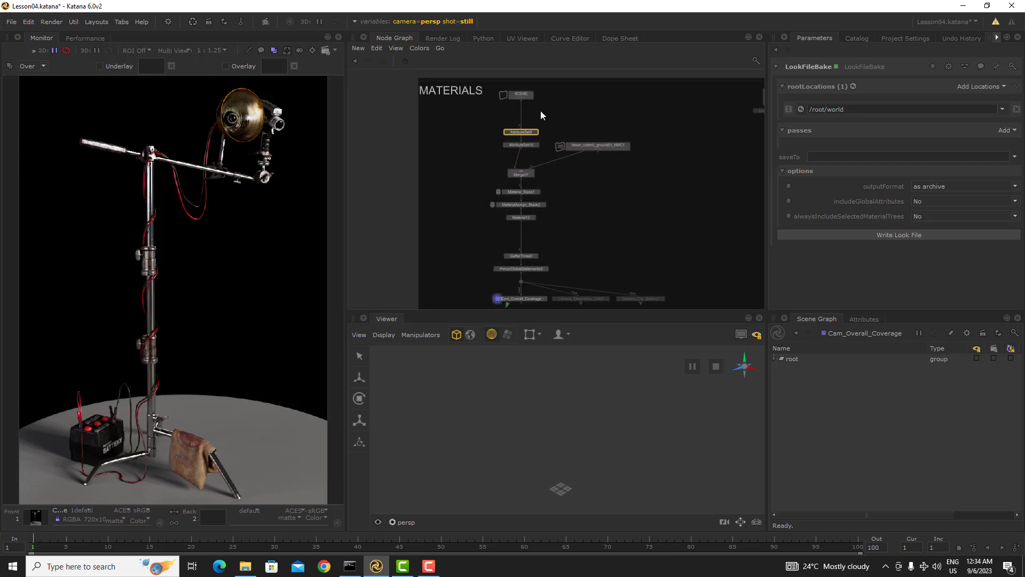
pyautogui.moveTo(557, 107); pyautogui.dragTo(556, 128)
pyautogui.moveTo(556, 128); pyautogui.dragTo(518, 99, button='middle')
pyautogui.moveTo(463, 93); pyautogui.dragTo(517, 118)
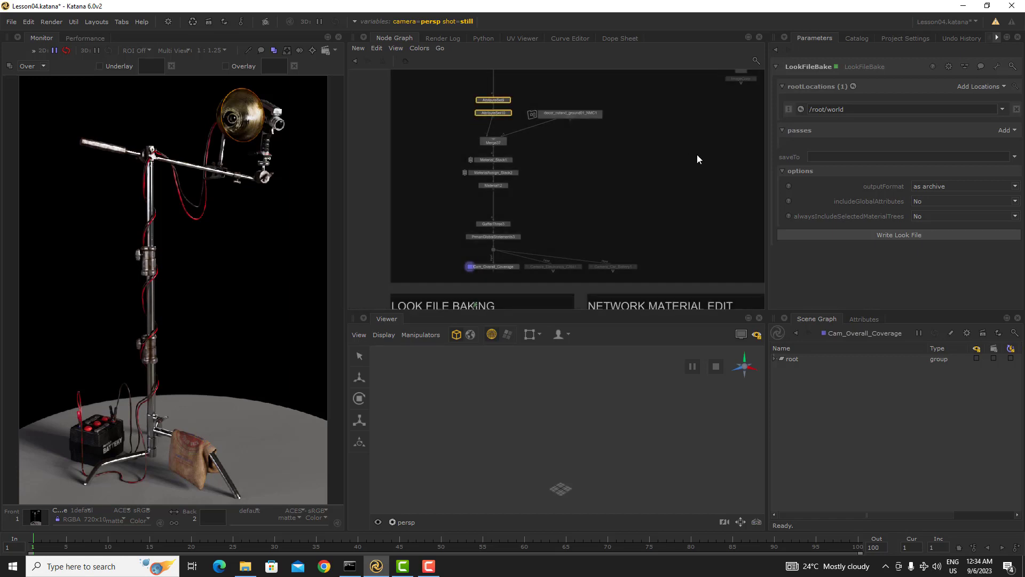
# - Review the decor_cstand_ground01_NMC1 node and inspect the parameters of Material_Stack1, MaterialAssign_Stack2 and Material12
pyautogui.click(598, 114)
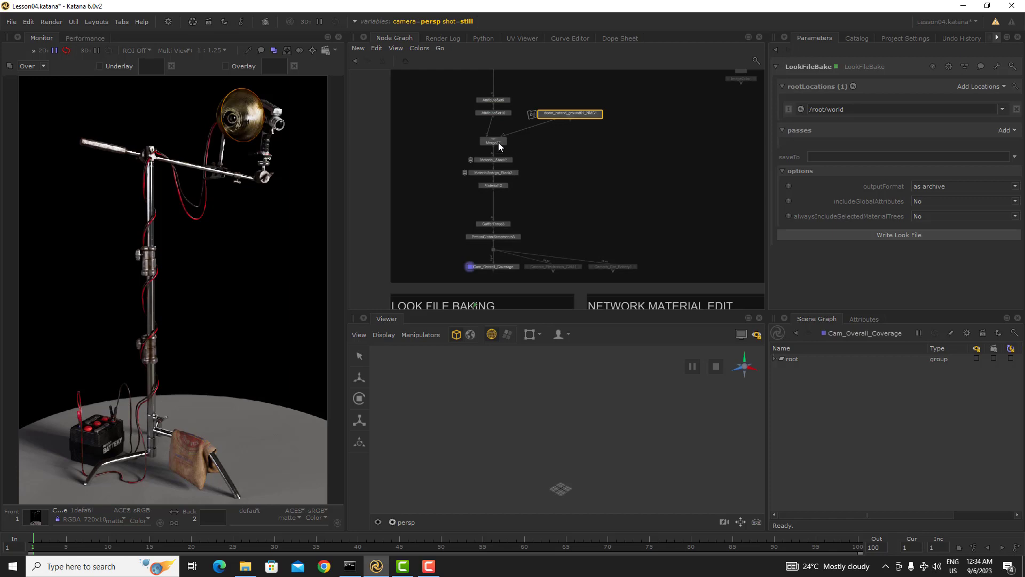
pyautogui.scroll(3, 498, 142)
pyautogui.click(525, 158)
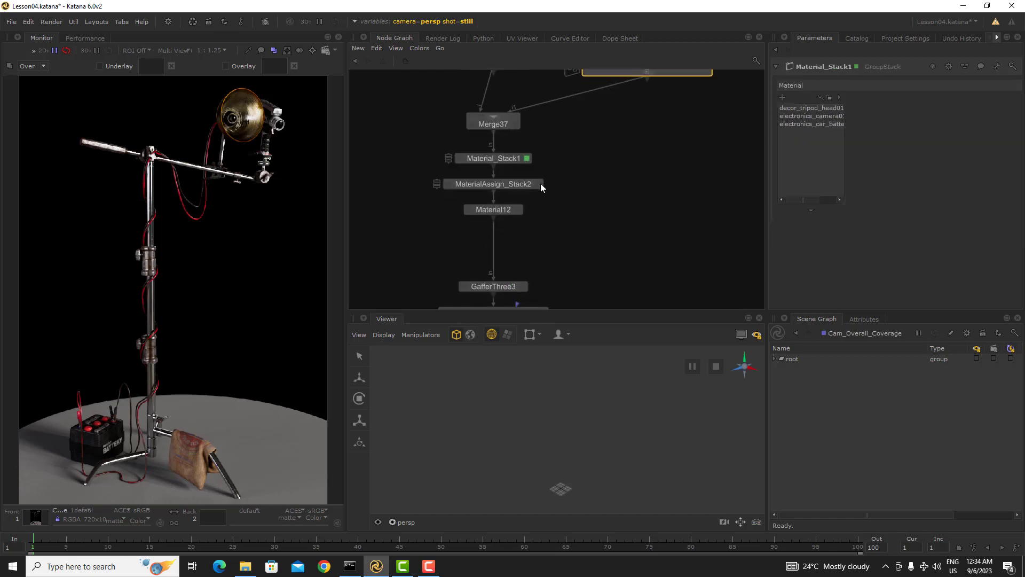
pyautogui.click(539, 183)
pyautogui.click(517, 209)
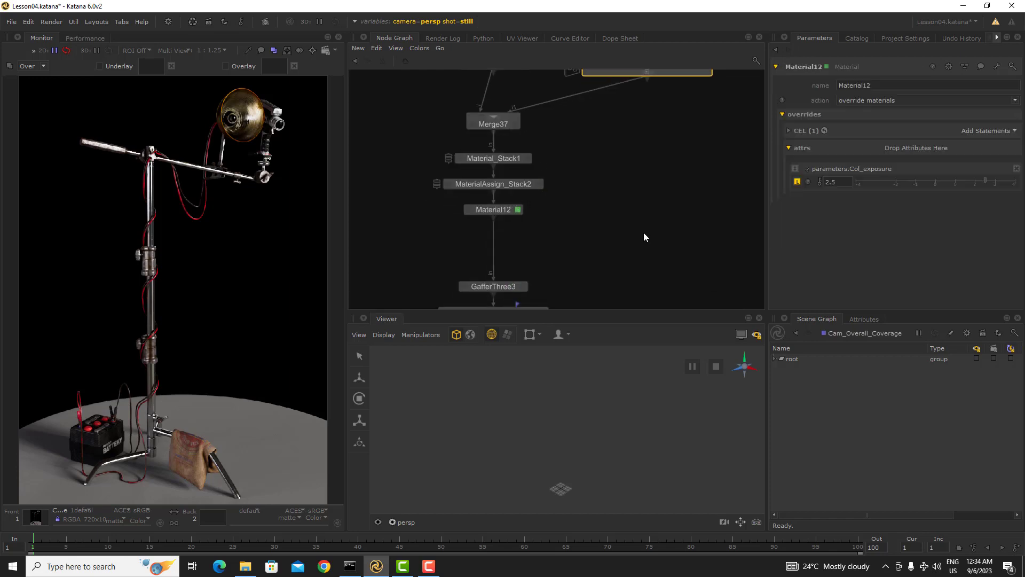
# - Select all the look-development nodes from the first AttributeSet down to Material12, including decor_cstand_ground01_NMC1, to review the bake range
pyautogui.scroll(-5, 585, 210)
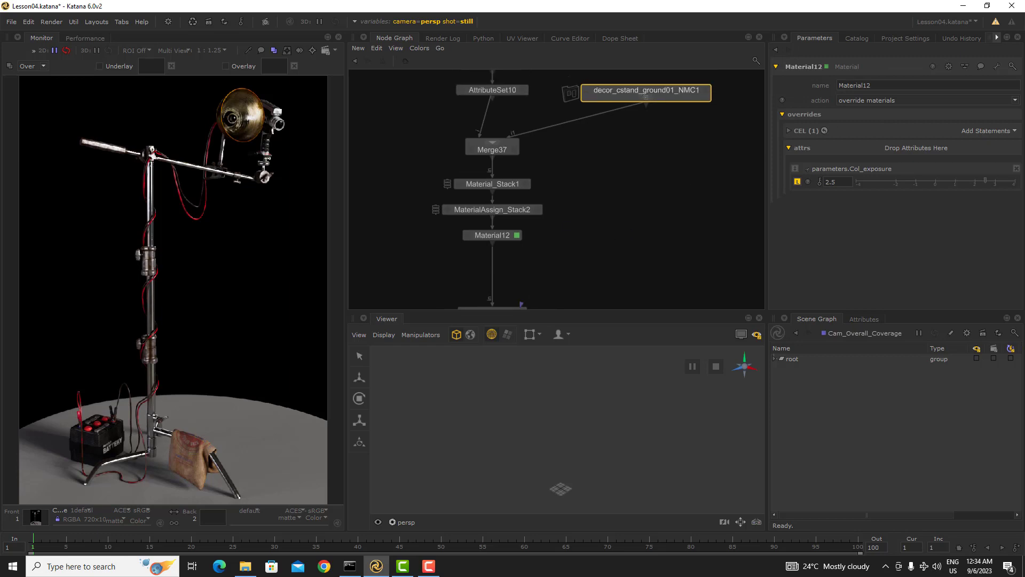
pyautogui.keyDown('shift'); pyautogui.moveTo(568, 131); pyautogui.dragTo(486, 240); pyautogui.keyUp('shift')
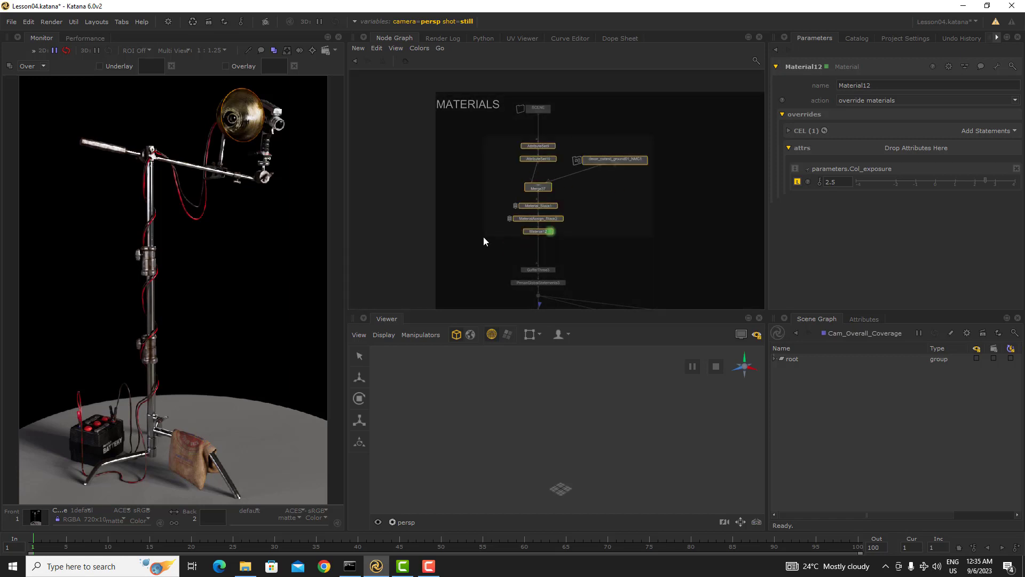
pyautogui.moveTo(486, 238); pyautogui.dragTo(510, 203, button='middle')
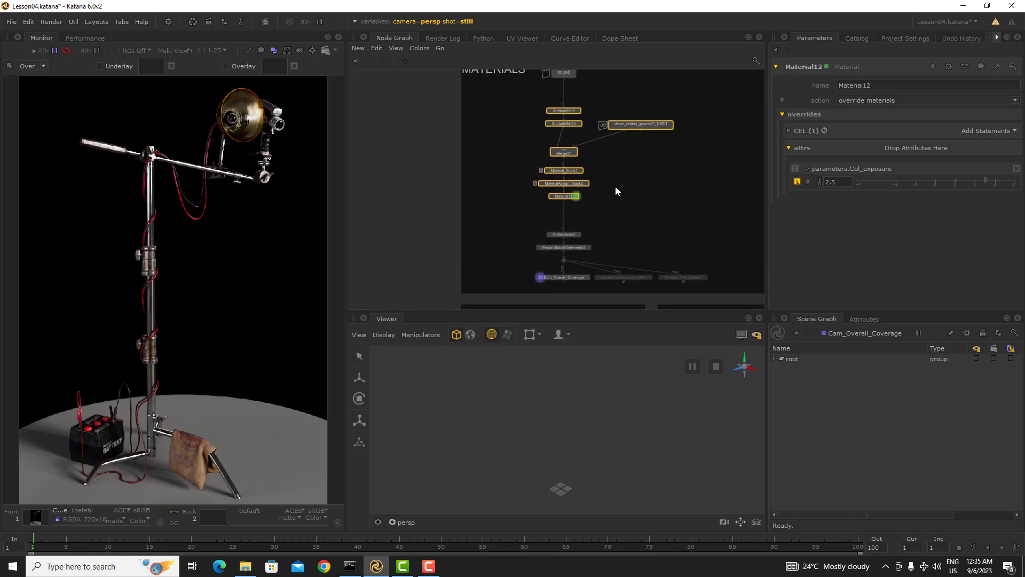
pyautogui.moveTo(607, 214); pyautogui.dragTo(607, 221, button='middle')
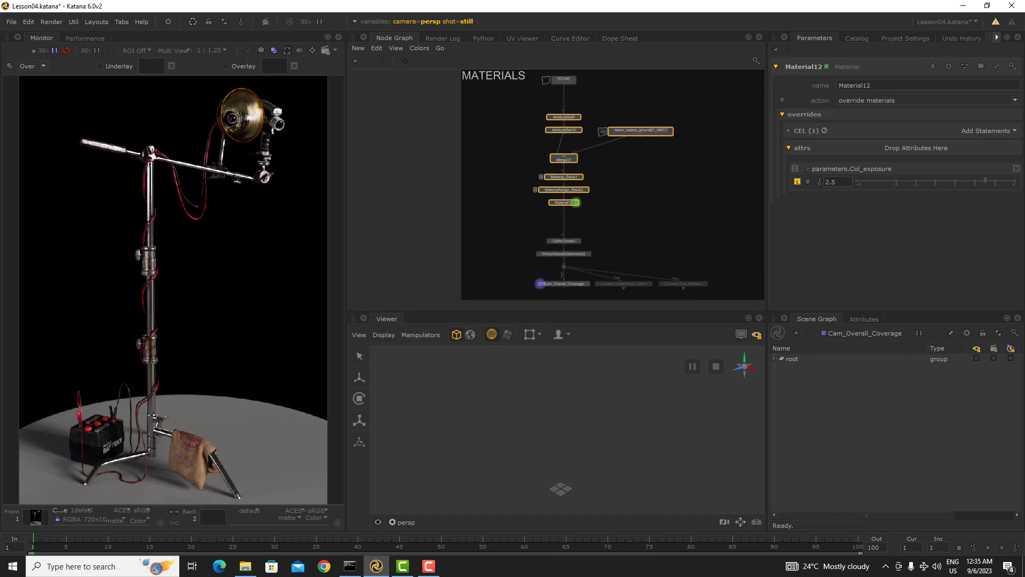
# - Branch the SCENE output from a dot above the AttributeSet nodes and route it through a corner dot to LookFileBake's orig input
pyautogui.click(564, 99)
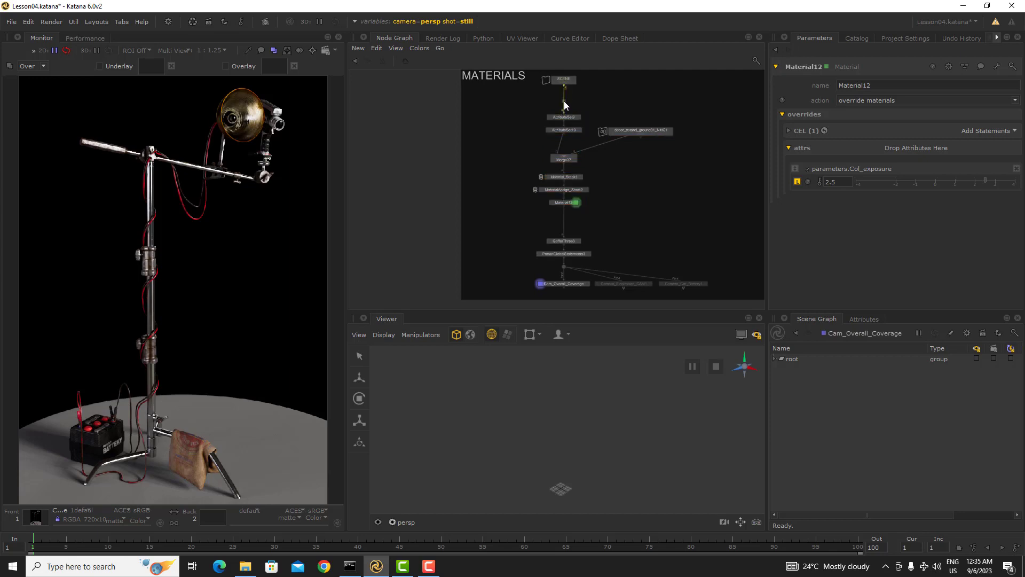
pyautogui.moveTo(583, 206); pyautogui.dragTo(583, 172, button='middle')
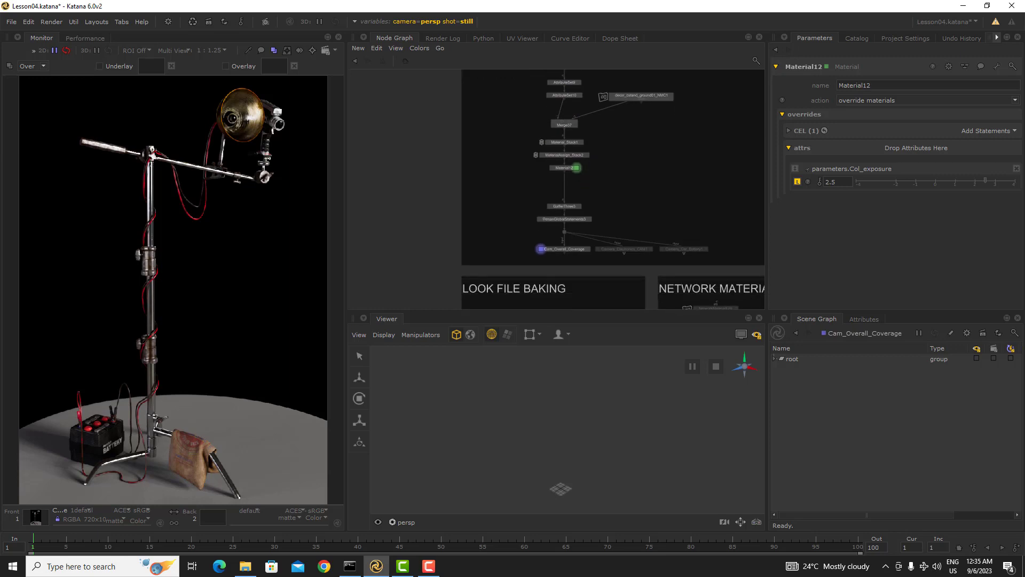
pyautogui.click(564, 169)
pyautogui.press('.')
pyautogui.moveTo(505, 255); pyautogui.dragTo(536, 217, button='middle')
pyautogui.moveTo(546, 225); pyautogui.dragTo(597, 157)
# - Insert a dot below Material12 and route a branch from it through a corner dot to LookFileBake's default input
pyautogui.press('.')
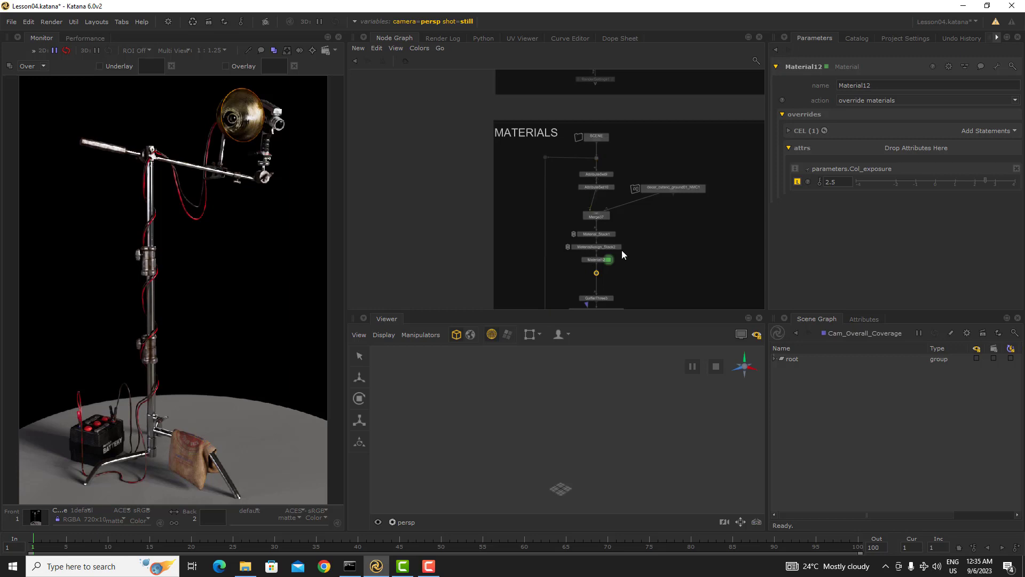
pyautogui.moveTo(622, 250); pyautogui.dragTo(639, 108, button='middle')
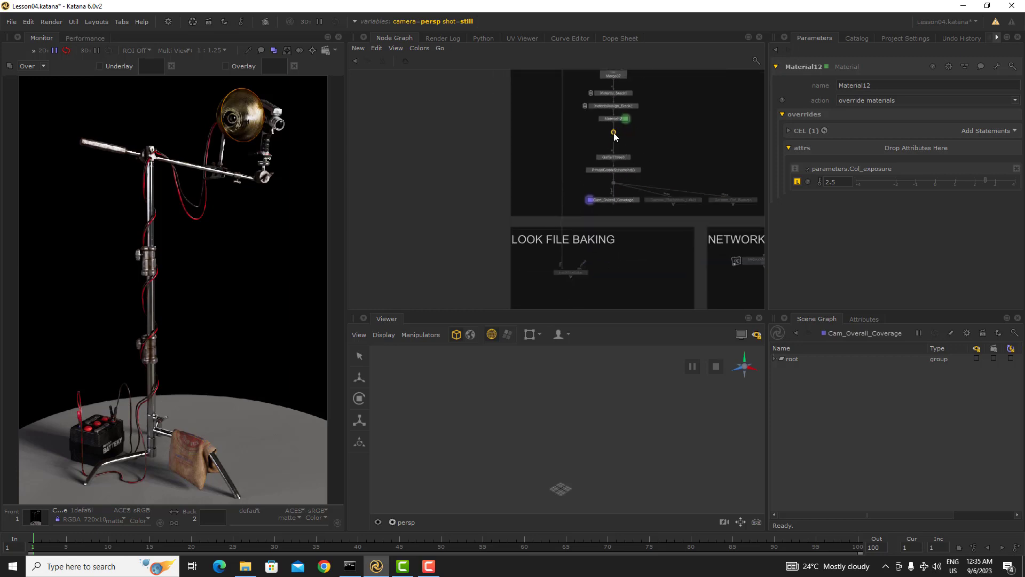
pyautogui.moveTo(613, 132); pyautogui.dragTo(580, 271)
pyautogui.moveTo(576, 172); pyautogui.dragTo(576, 134)
pyautogui.scroll(-3, 637, 200)
pyautogui.moveTo(636, 124); pyautogui.dragTo(630, 156, button='middle')
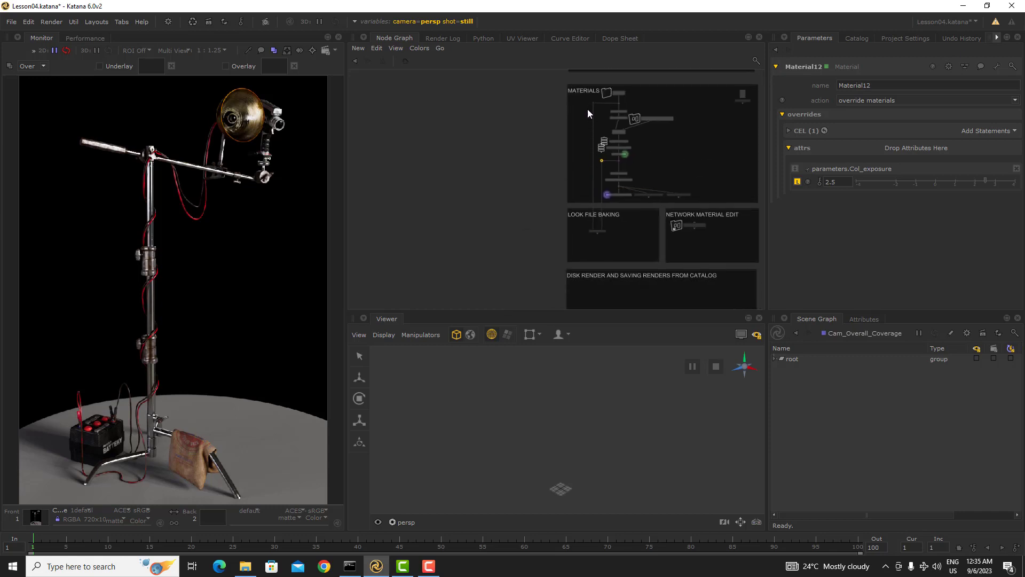
# - Shift the LookFileBake node and its two corner dots left, farther from the main node chain
pyautogui.click(595, 237)
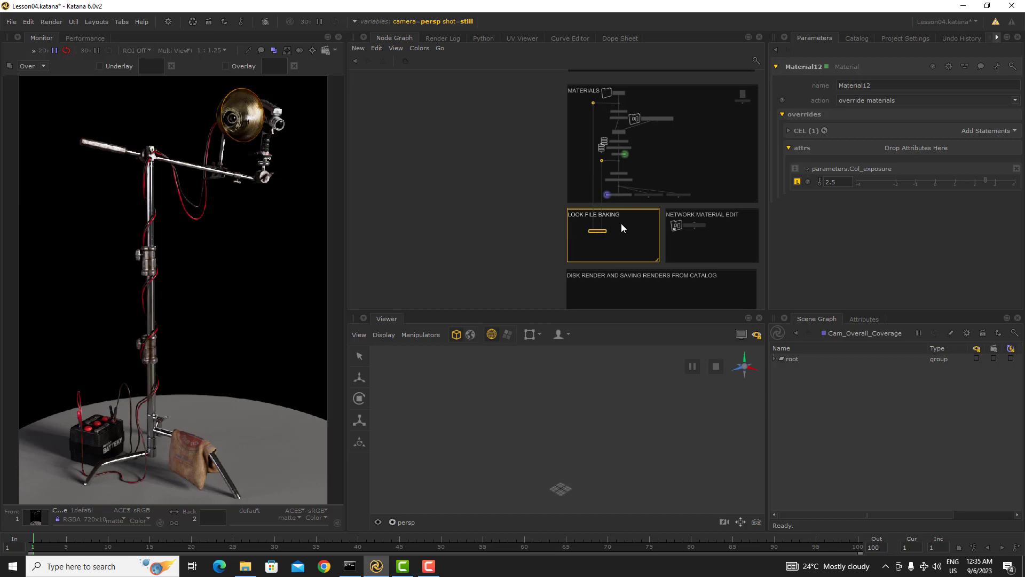
pyautogui.click(529, 241)
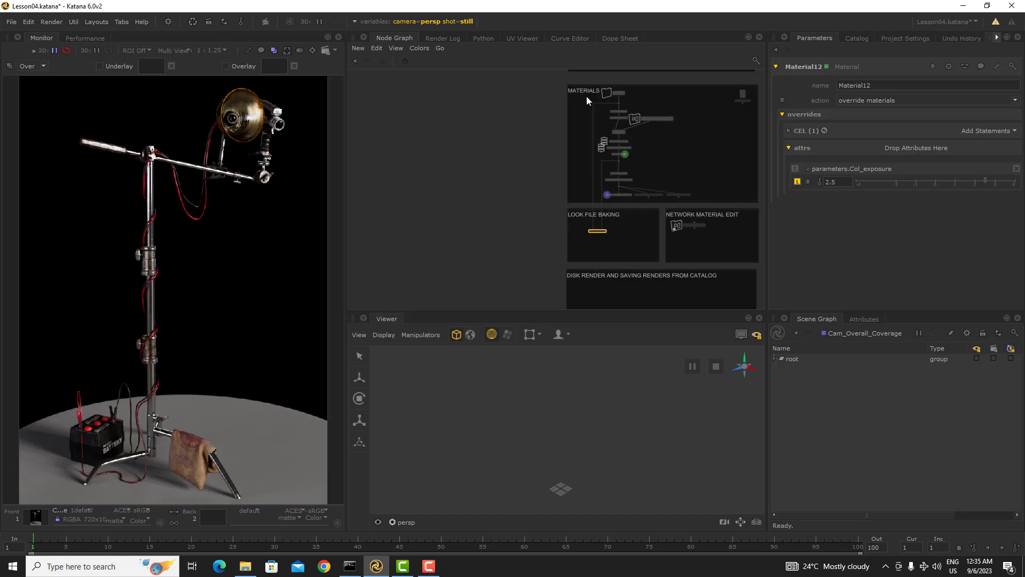
pyautogui.keyDown('shift'); pyautogui.moveTo(586, 95); pyautogui.dragTo(596, 164); pyautogui.keyUp('shift')
pyautogui.moveTo(594, 231); pyautogui.dragTo(581, 229)
pyautogui.scroll(5, 614, 175)
pyautogui.moveTo(592, 307); pyautogui.dragTo(592, 263, button='middle')
pyautogui.click(591, 265)
pyautogui.moveTo(591, 176); pyautogui.dragTo(592, 246, button='middle')
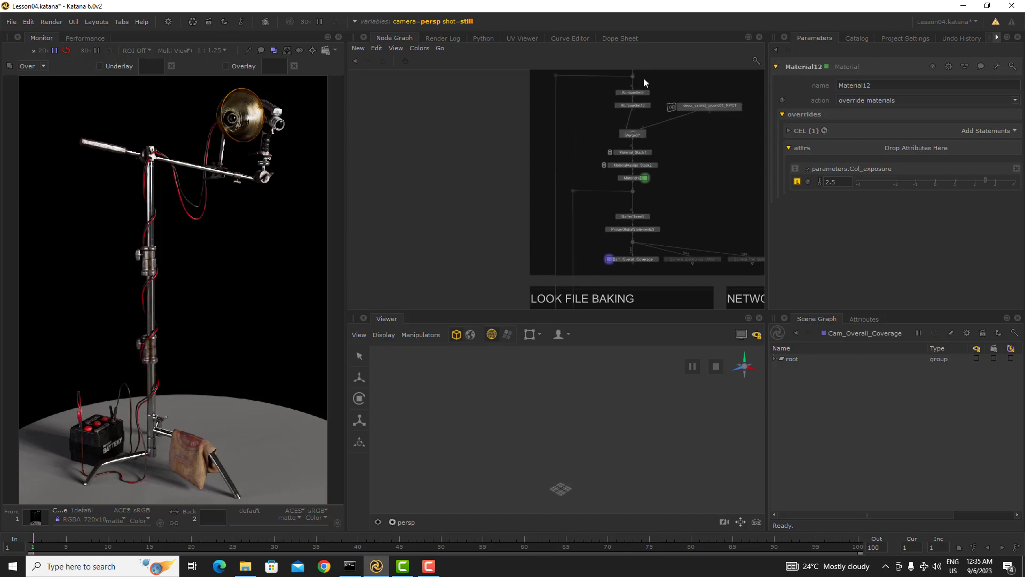
# - Select the nodes lying between the two branch dots to check what the look file bake covers
pyautogui.scroll(-5, 643, 80)
pyautogui.moveTo(670, 102); pyautogui.dragTo(662, 141, button='middle')
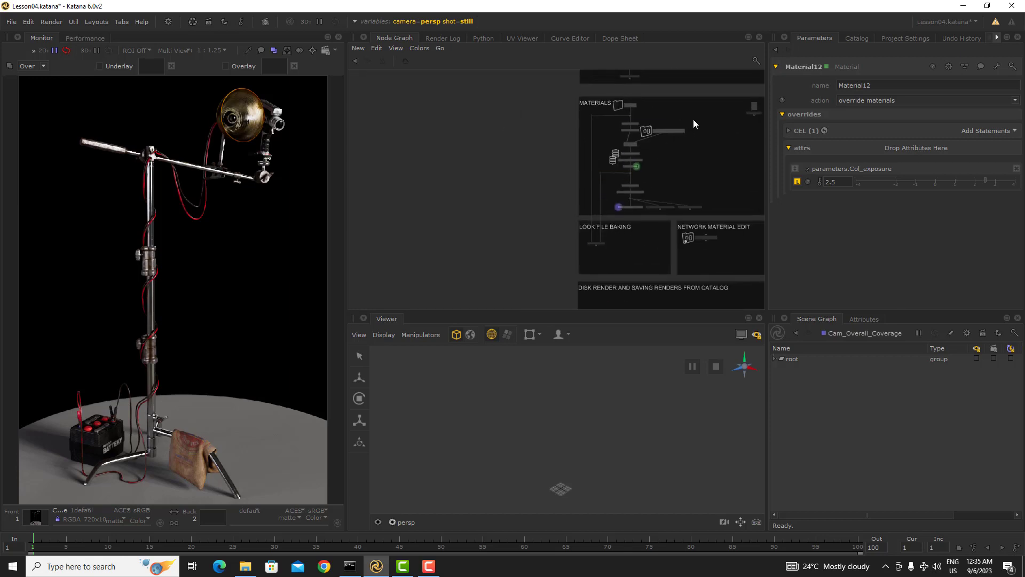
pyautogui.moveTo(693, 123); pyautogui.dragTo(608, 171)
pyautogui.moveTo(662, 171); pyautogui.dragTo(651, 171, button='middle')
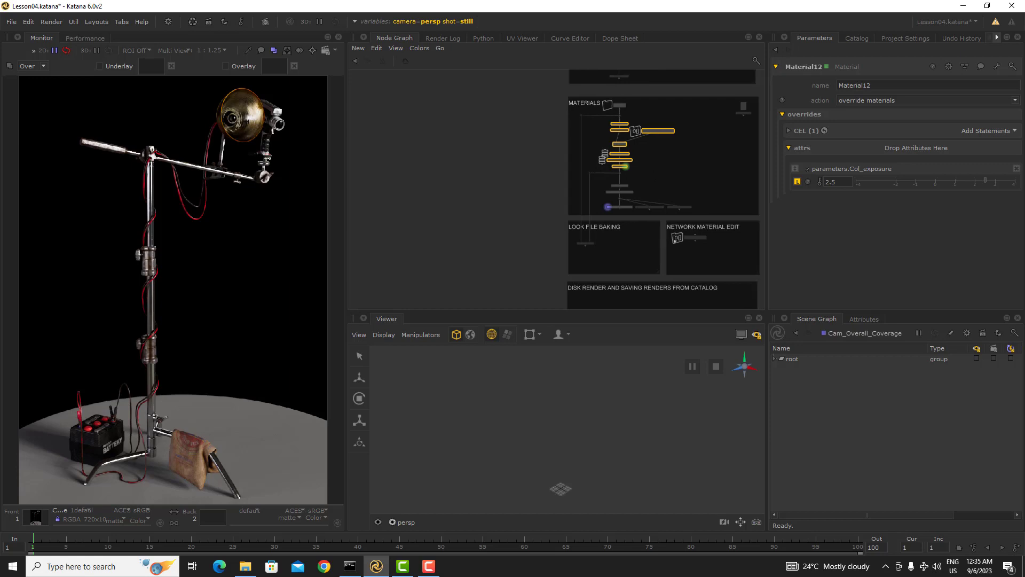
# - Open the LookFileBake parameters and expand the scene graph through root, world and geo down to the contents of asset
pyautogui.scroll(5, 587, 242)
pyautogui.click(582, 230)
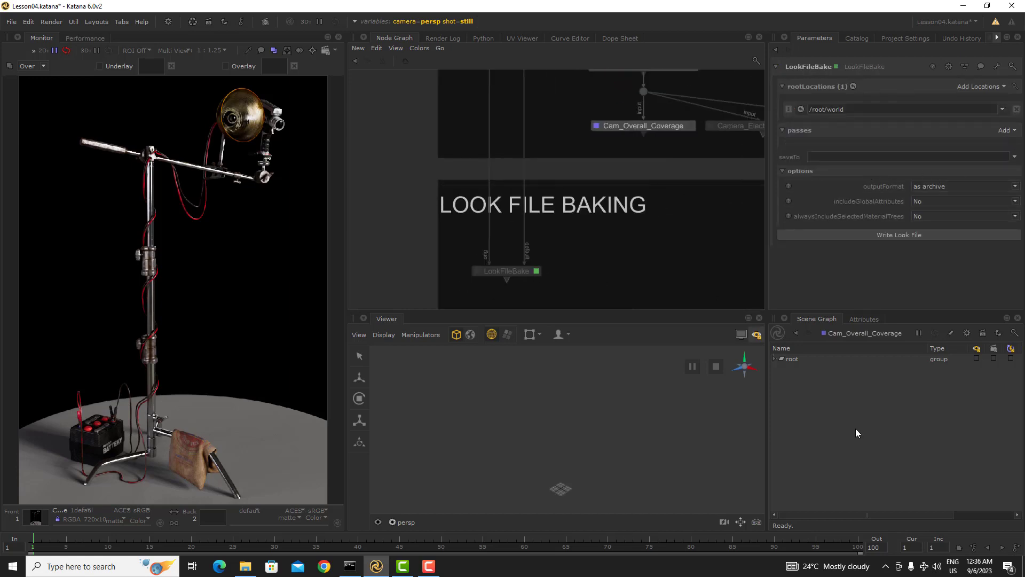
pyautogui.click(774, 359)
pyautogui.click(788, 368)
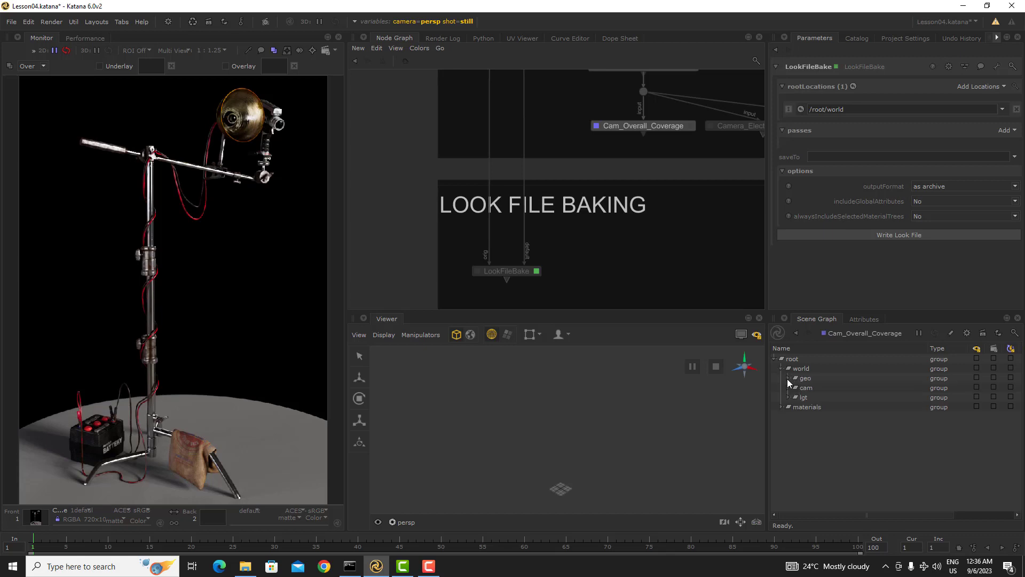
pyautogui.click(788, 378)
pyautogui.click(795, 387)
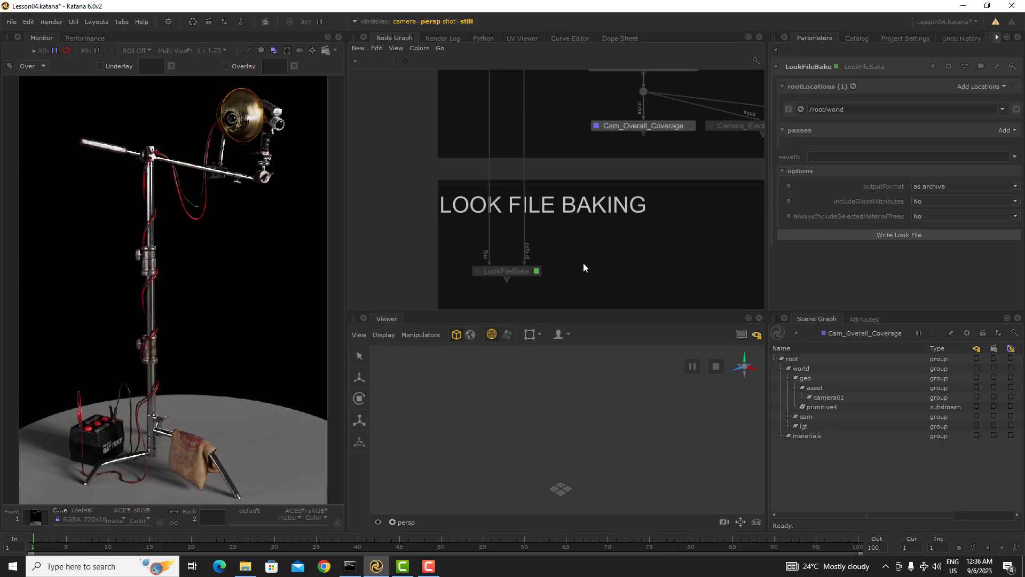
pyautogui.moveTo(683, 230); pyautogui.dragTo(650, 268, button='middle')
pyautogui.moveTo(688, 190); pyautogui.dragTo(693, 233, button='middle')
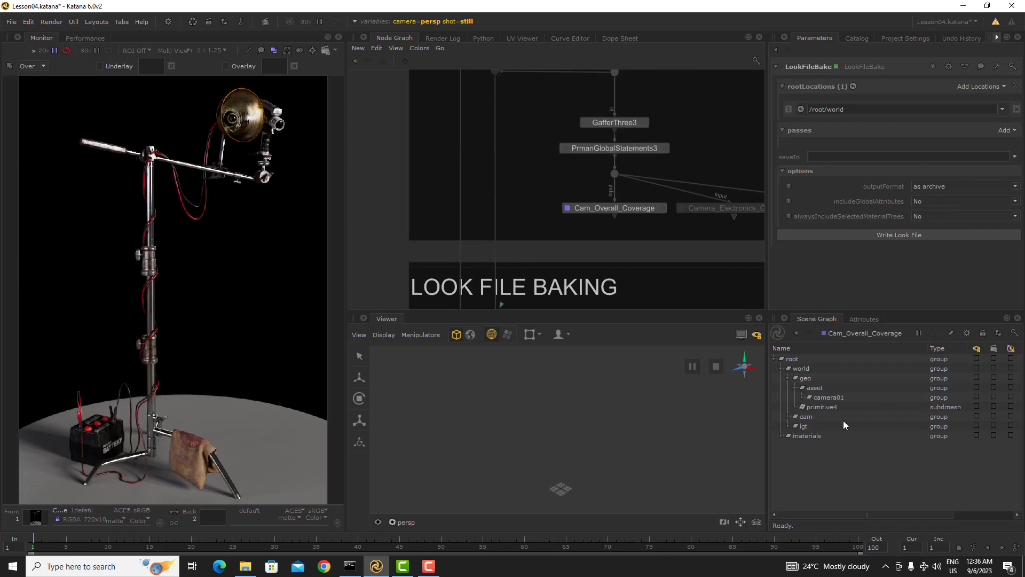
pyautogui.scroll(-5, 622, 142)
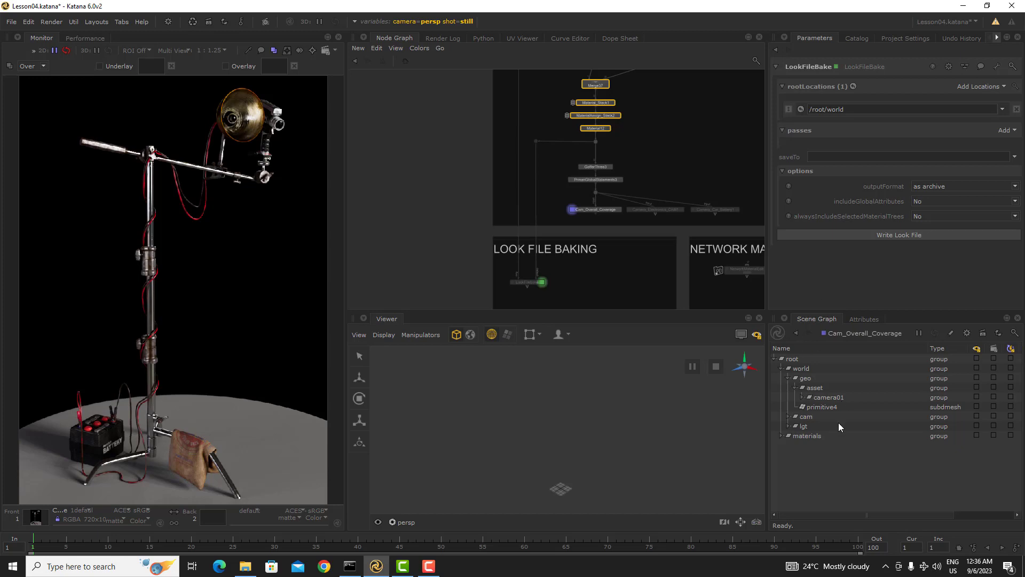
# - Set LookFileBake's root location to /root/world/geo/asset/camera01 and its save path to C:/Jasqa_Academy/Katana/Look/Camera02.klf
pyautogui.click(801, 397)
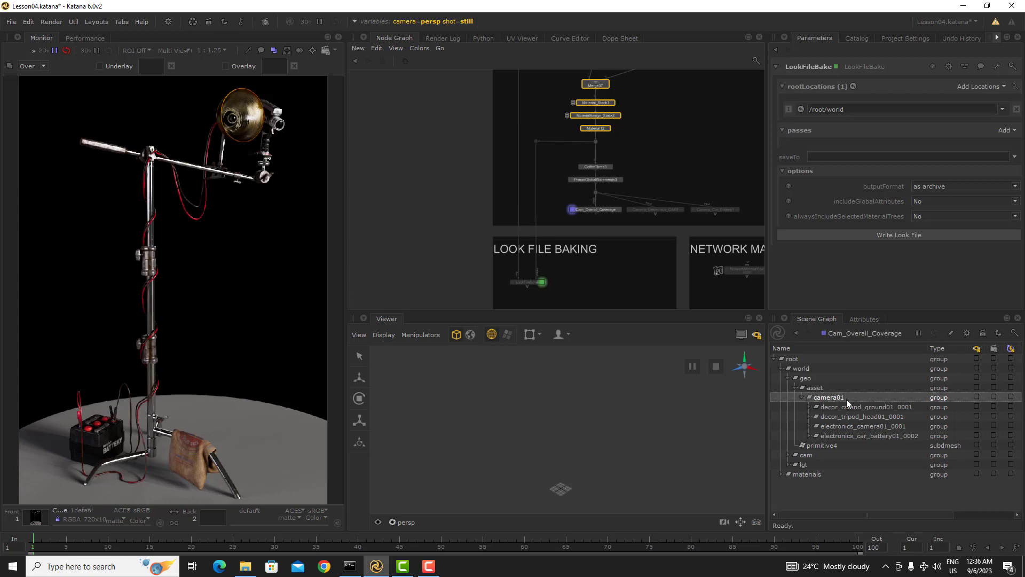
pyautogui.moveTo(837, 399); pyautogui.dragTo(807, 111)
pyautogui.click(1014, 157)
pyautogui.click(967, 167)
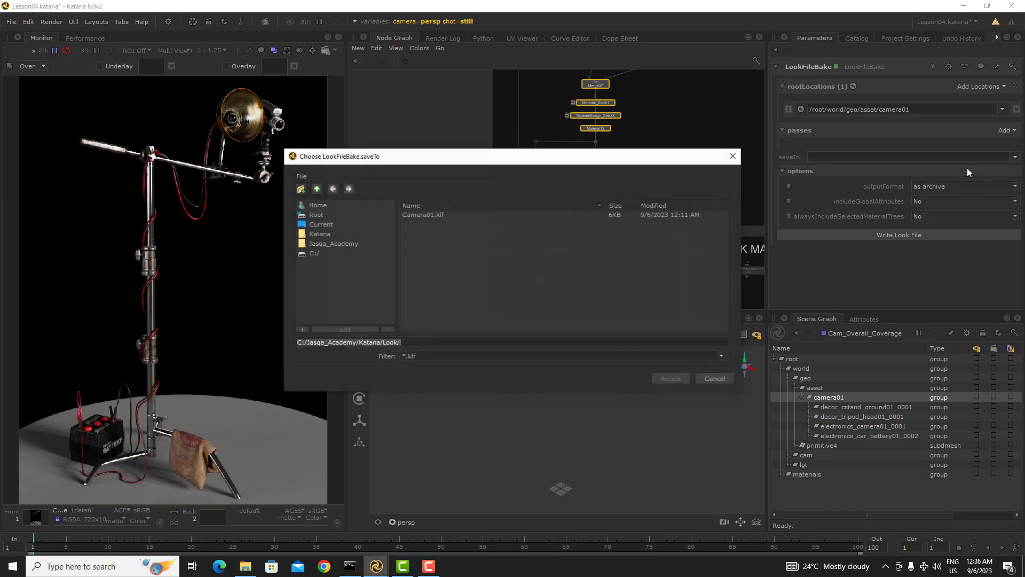
pyautogui.click(434, 216)
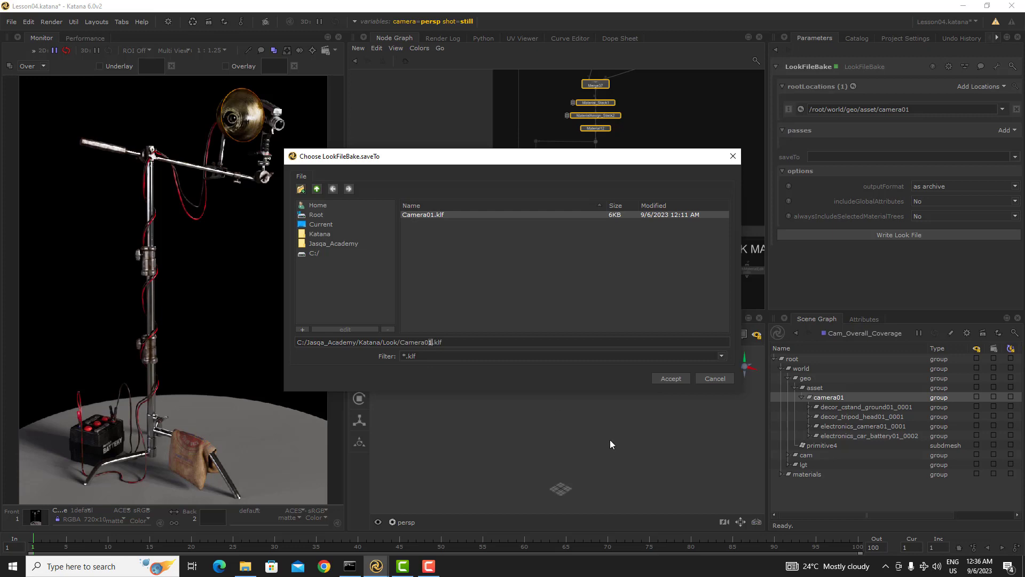
pyautogui.write('2')
pyautogui.press('Return')
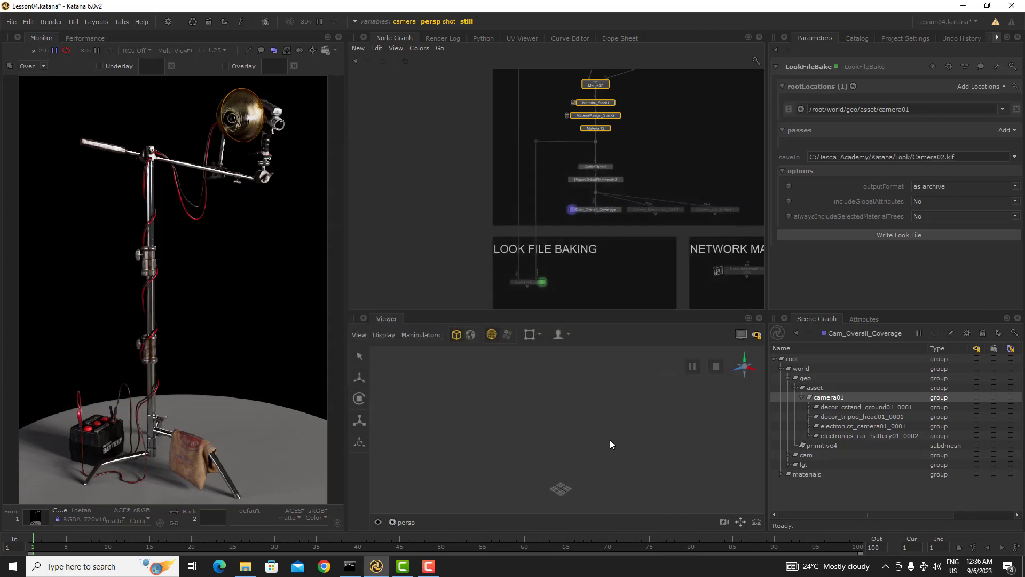
# - Write the look file as Camera02.klf and check for it in the Look folder
pyautogui.click(885, 238)
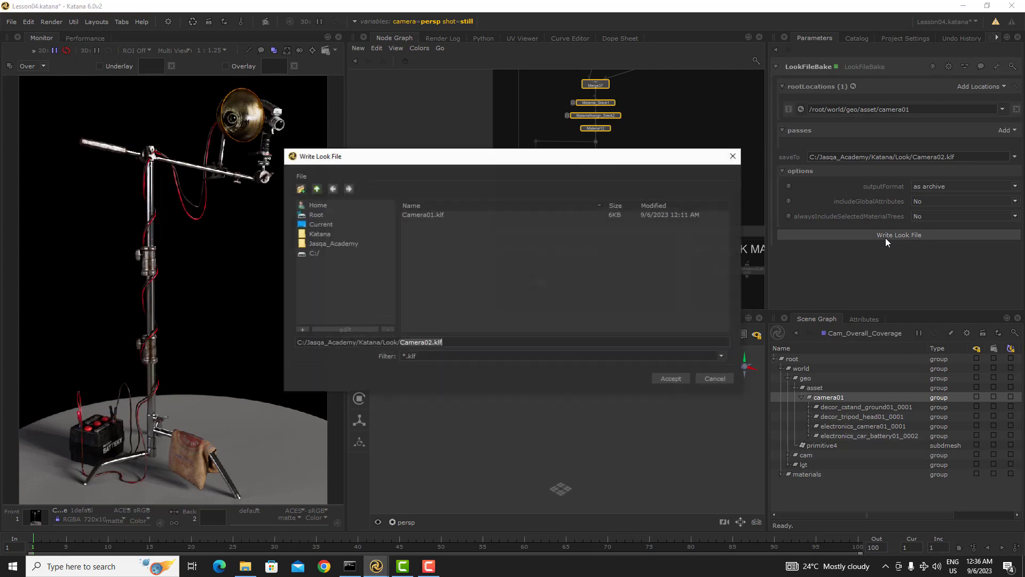
pyautogui.click(681, 379)
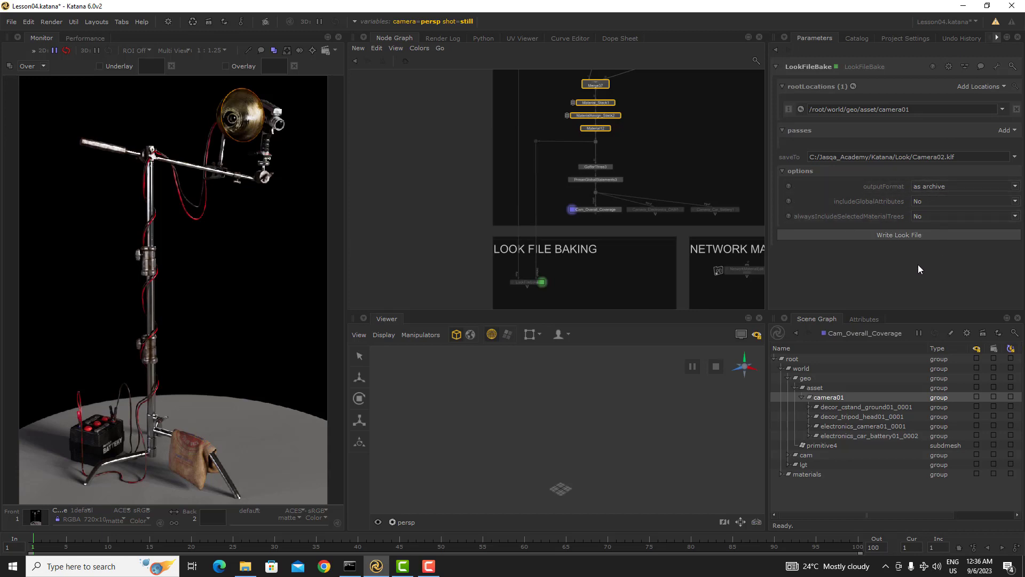
pyautogui.click(1014, 157)
pyautogui.click(950, 169)
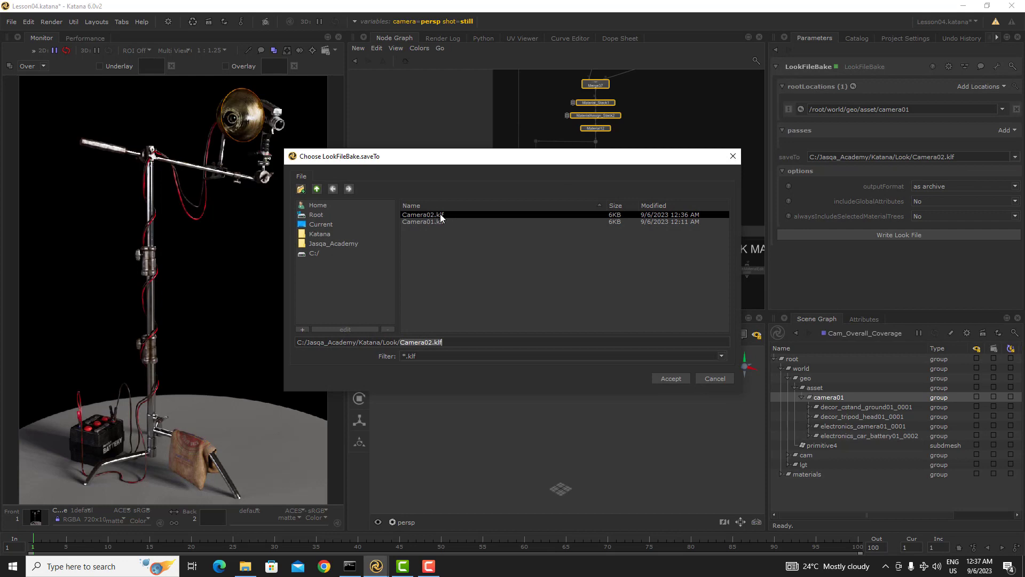
pyautogui.click(705, 378)
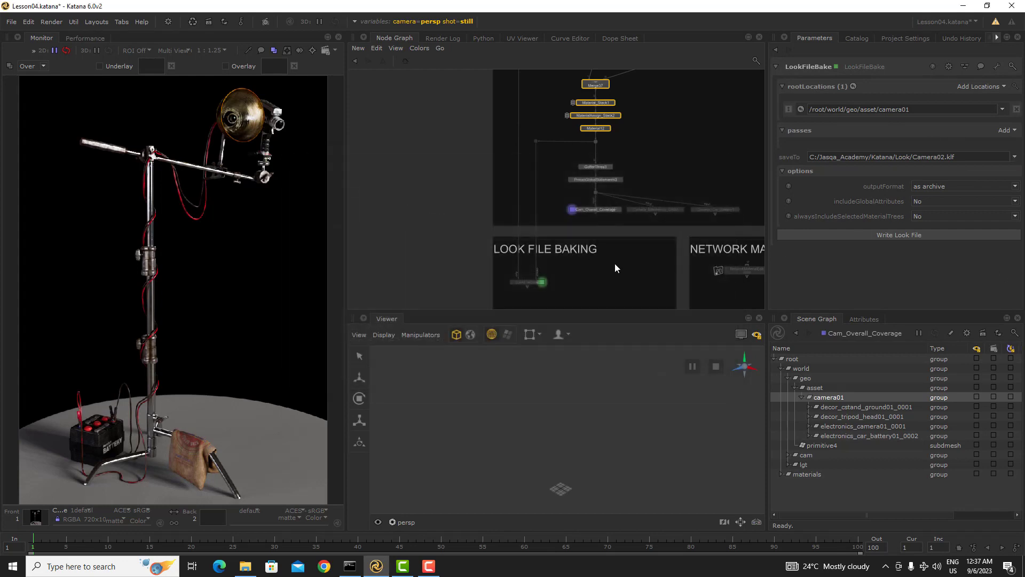
# - Move the decor_cstand_ground01_NMC1 node closer to the Merge node in the MATERIALS group
pyautogui.moveTo(614, 268); pyautogui.dragTo(471, 255, button='middle')
pyautogui.moveTo(606, 159); pyautogui.dragTo(587, 243, button='middle')
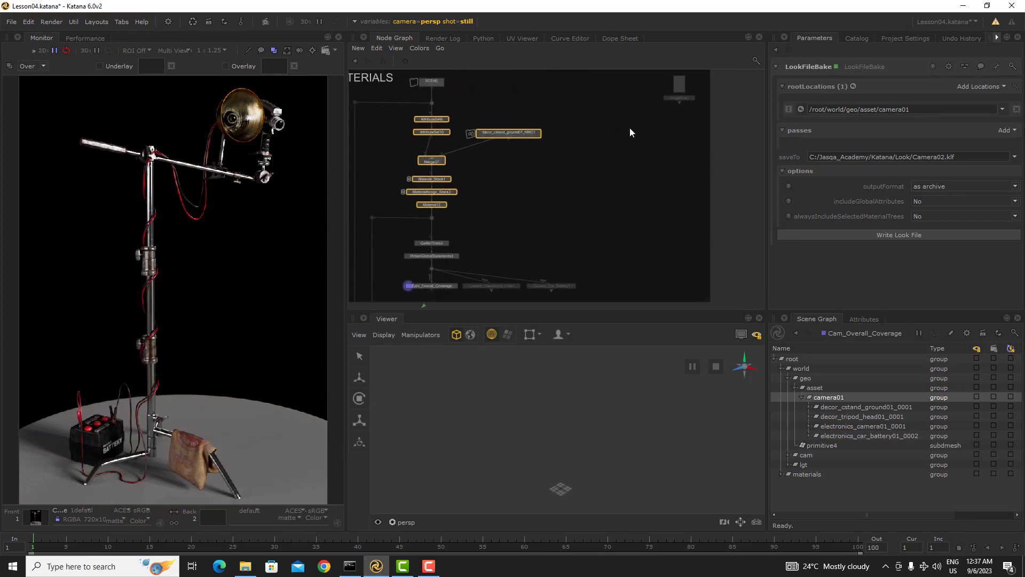
pyautogui.moveTo(630, 129); pyautogui.dragTo(629, 158, button='middle')
pyautogui.click(526, 166)
pyautogui.click(555, 201)
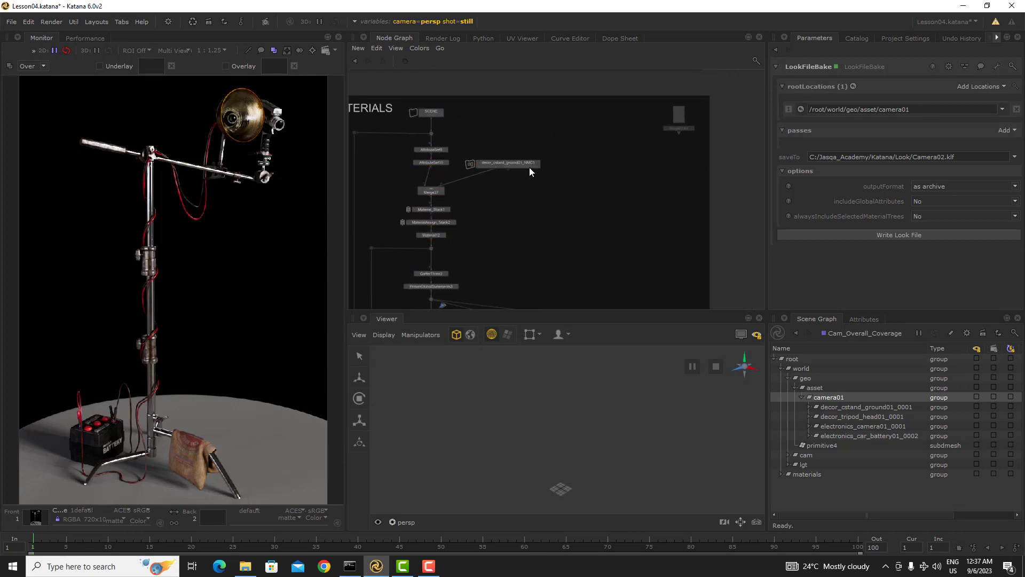
pyautogui.moveTo(529, 168); pyautogui.dragTo(507, 181)
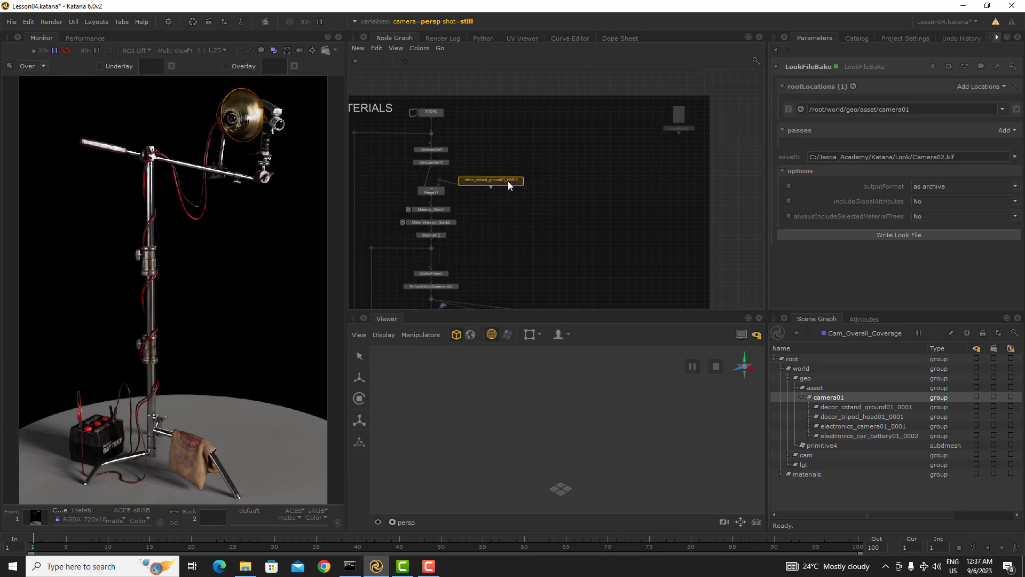
pyautogui.click(547, 146)
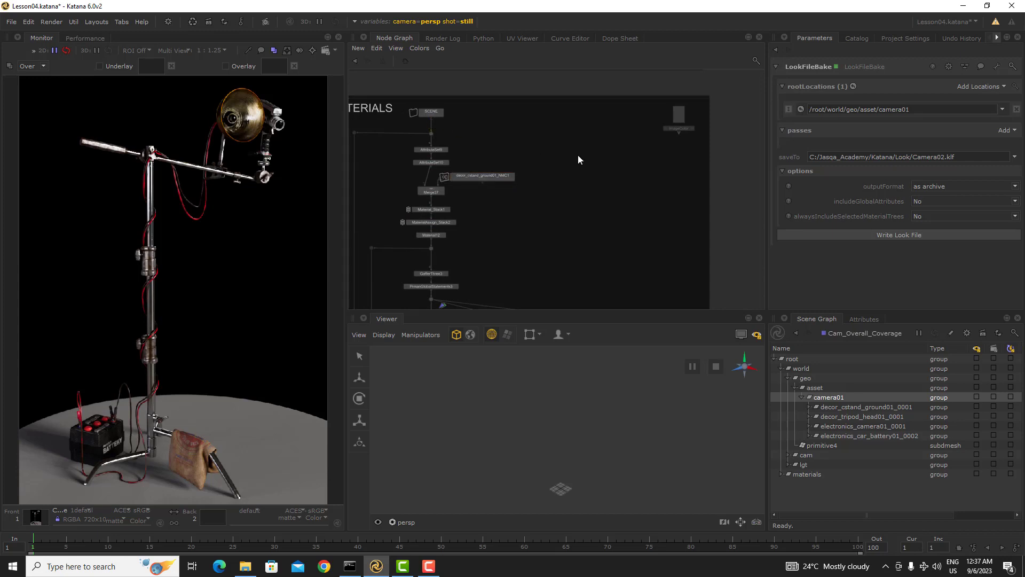
# - Add a LookFileAssign node in the empty area beside the look-development chain
pyautogui.press('Tab')
pyautogui.write('loo')
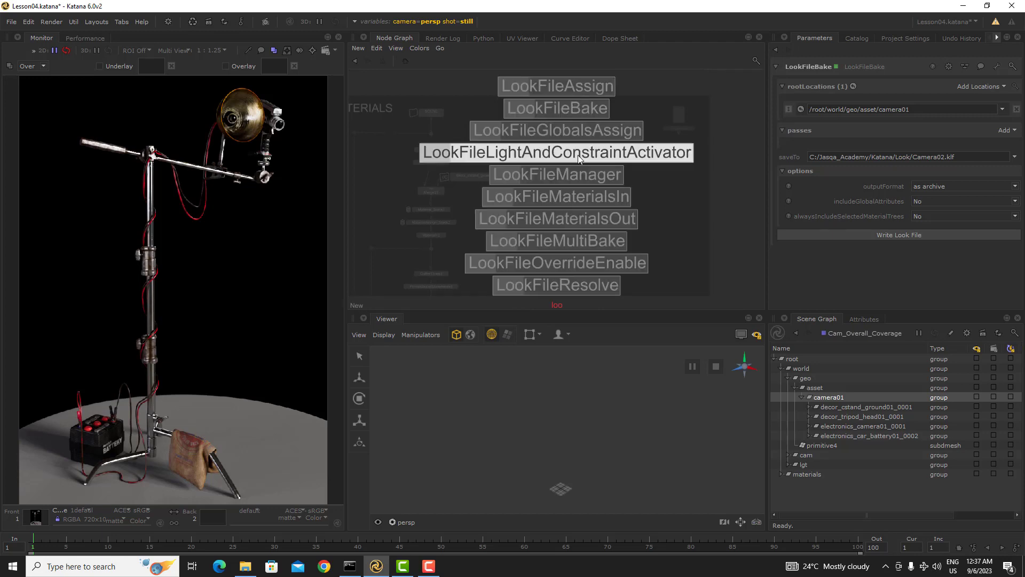
pyautogui.press('Up')
pyautogui.press('Up')
pyautogui.press('Up')
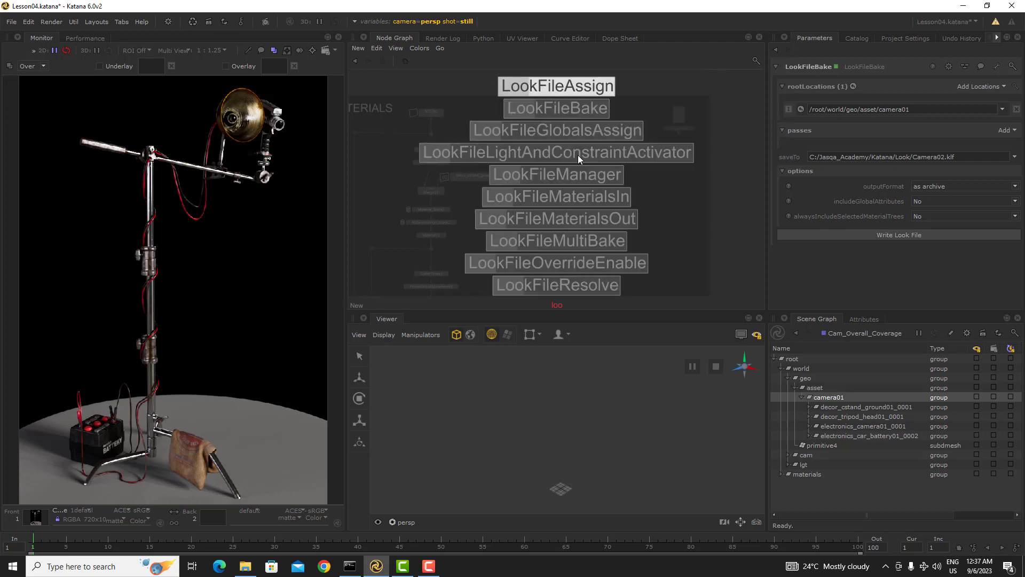
pyautogui.press('Return')
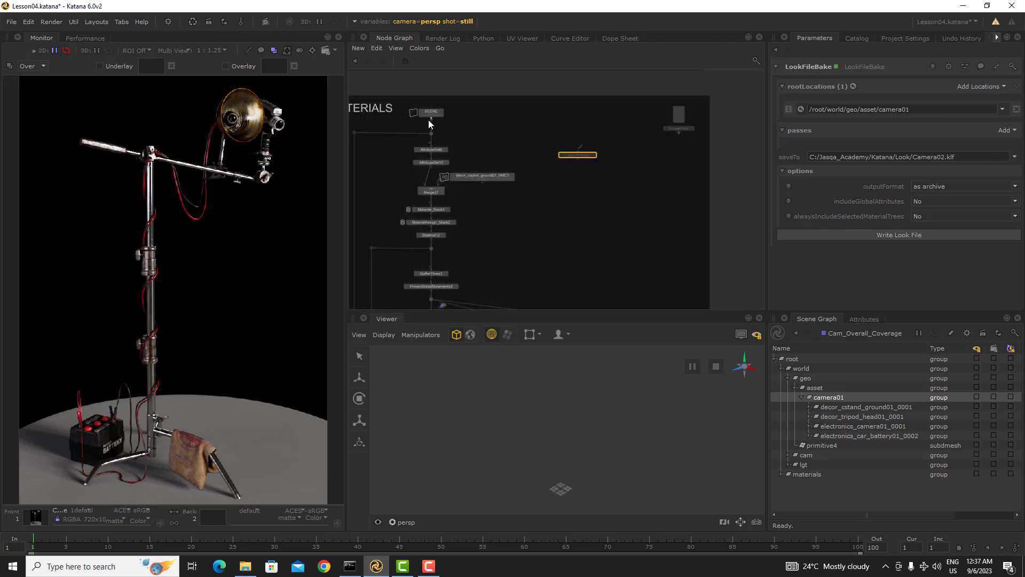
# - Branch the dot below SCENE into LookFileAssign's input, routing the connection through a corner dot above the node
pyautogui.moveTo(430, 120); pyautogui.dragTo(576, 153)
pyautogui.click(438, 116)
pyautogui.moveTo(590, 152); pyautogui.dragTo(587, 143)
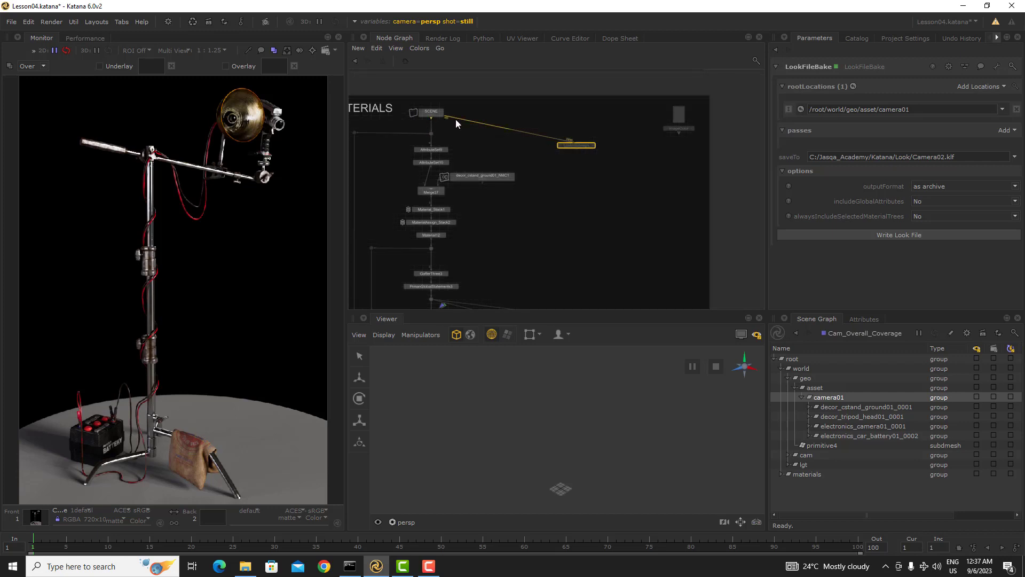
pyautogui.moveTo(468, 128); pyautogui.dragTo(433, 133)
pyautogui.moveTo(579, 133); pyautogui.dragTo(581, 131)
# - Set LookFileAssign's asset to the baked look file C:/Jasqa_Academy/Katana/Look/Camera02.klf
pyautogui.click(593, 145)
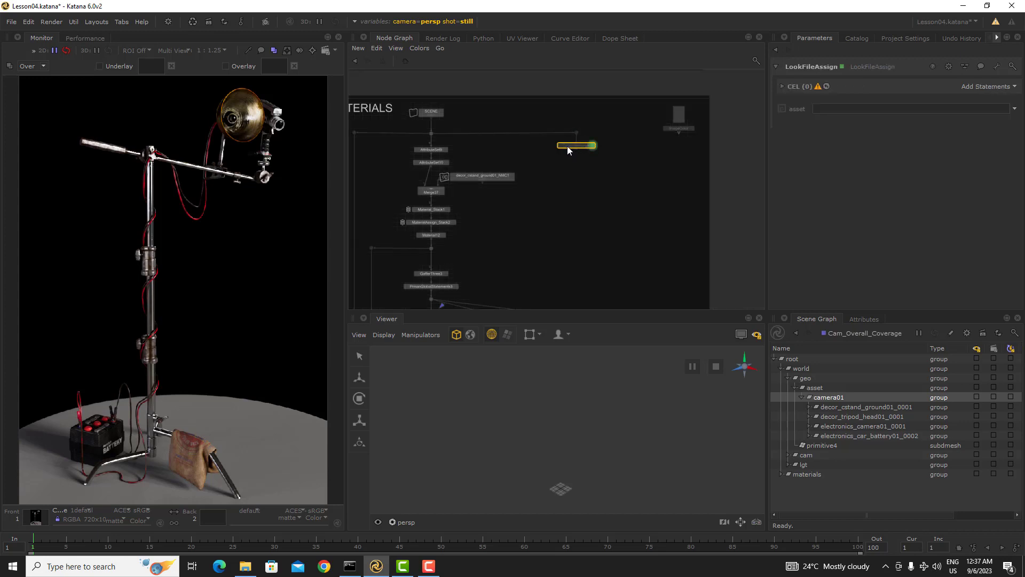
pyautogui.click(782, 86)
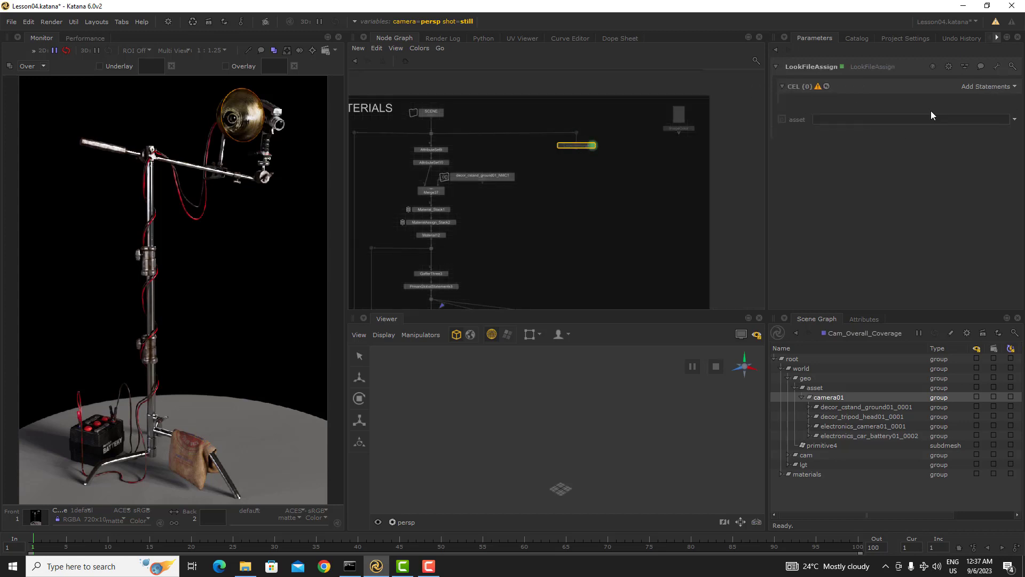
pyautogui.click(1014, 119)
pyautogui.click(986, 132)
pyautogui.click(443, 214)
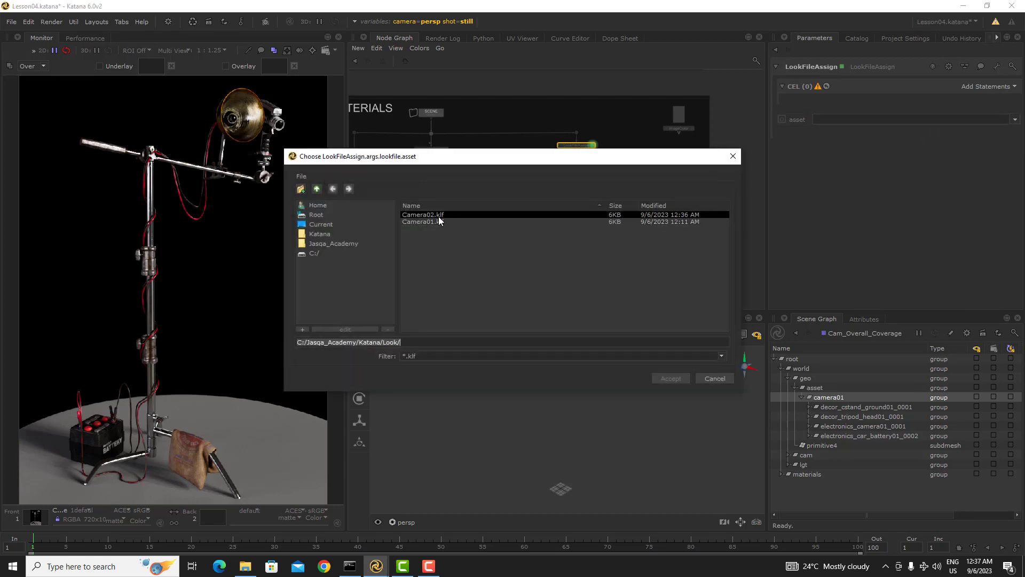
pyautogui.doubleClick(446, 214)
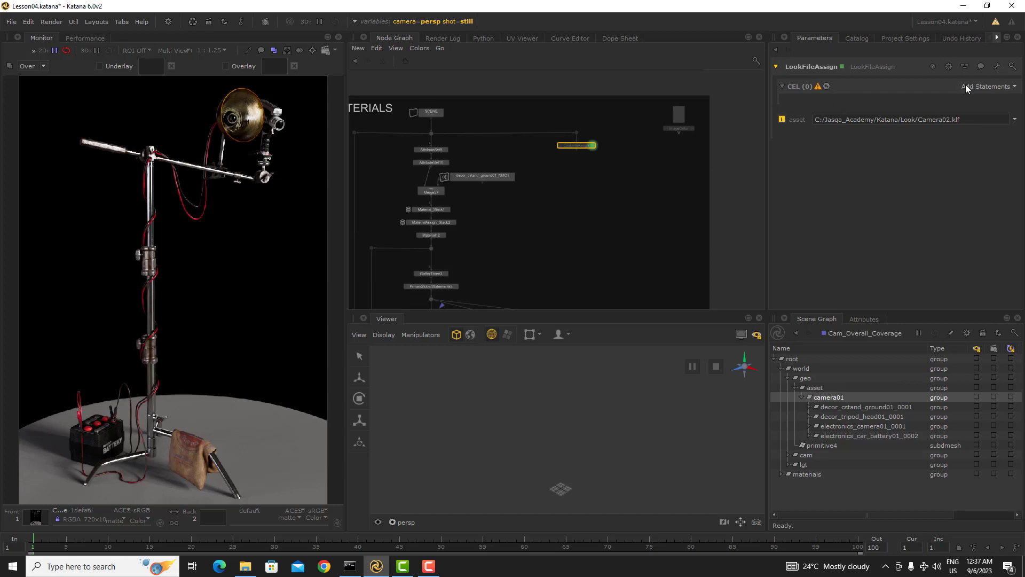
# - Add /root/world/geo/asset/camera01 to LookFileAssign's CEL, matching LookFileBake's root location, and make LookFileAssign the viewed node
pyautogui.moveTo(418, 282); pyautogui.dragTo(571, 191, button='middle')
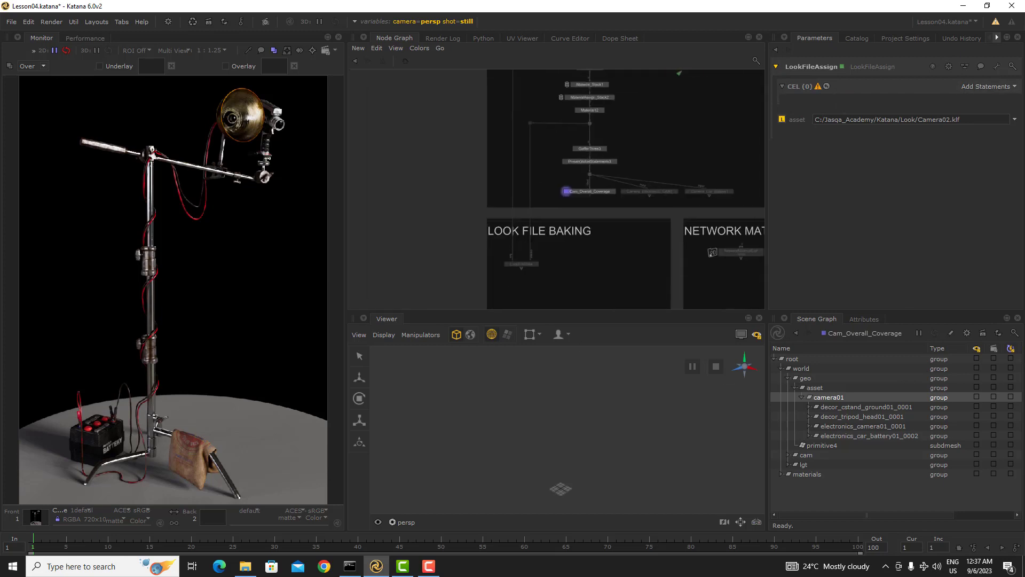
pyautogui.scroll(5, 536, 264)
pyautogui.click(541, 261)
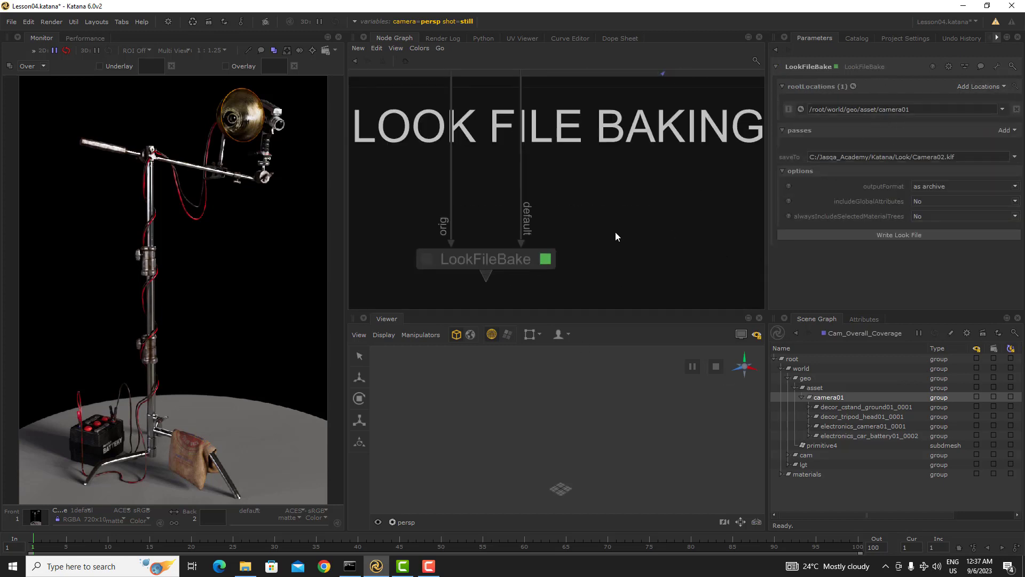
pyautogui.scroll(-10, 615, 232)
pyautogui.moveTo(657, 101); pyautogui.dragTo(568, 177, button='middle')
pyautogui.scroll(5, 568, 177)
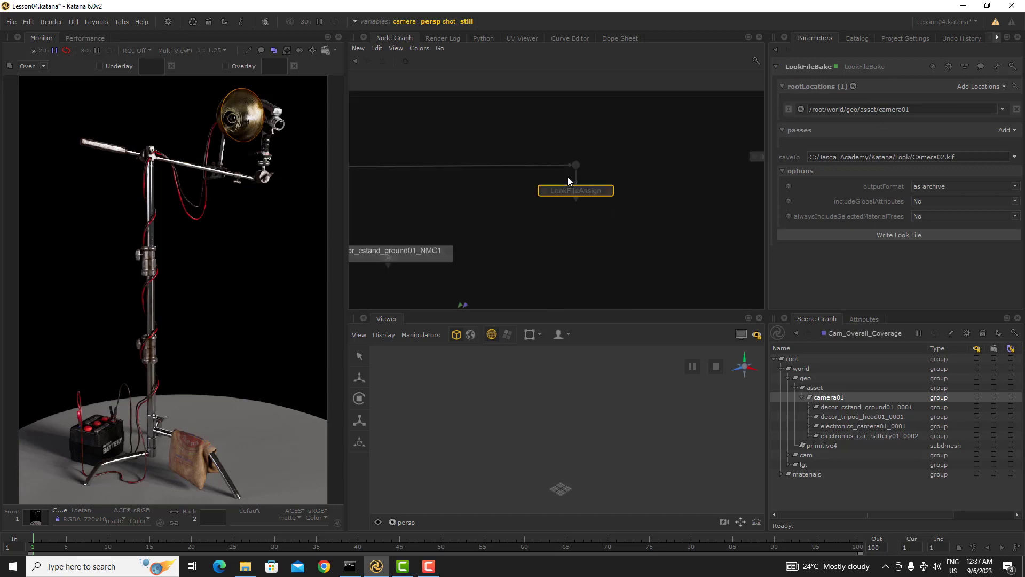
pyautogui.click(609, 191)
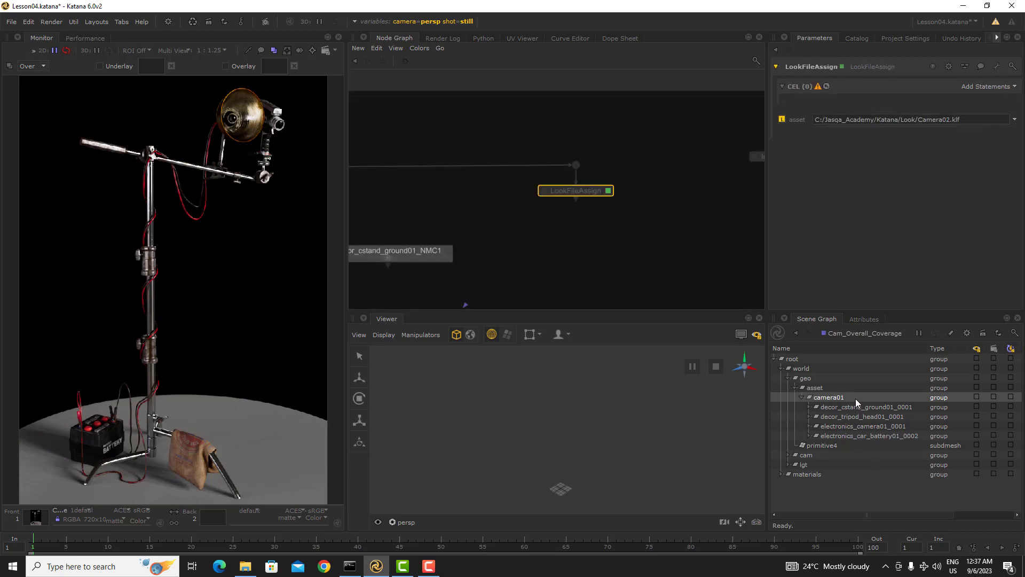
pyautogui.moveTo(855, 398); pyautogui.dragTo(982, 87)
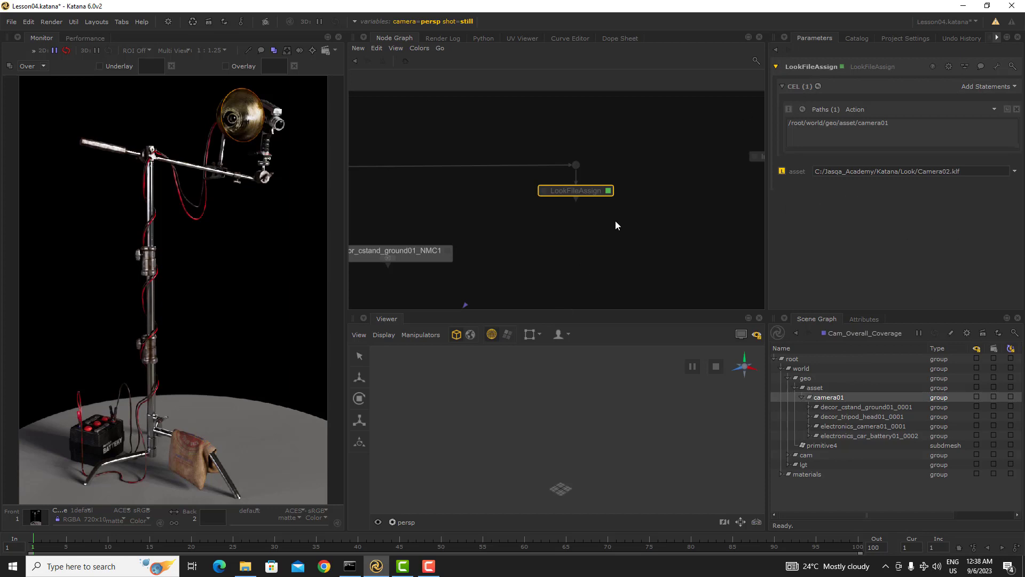
pyautogui.moveTo(587, 207); pyautogui.dragTo(507, 188, button='middle')
pyautogui.click(463, 173)
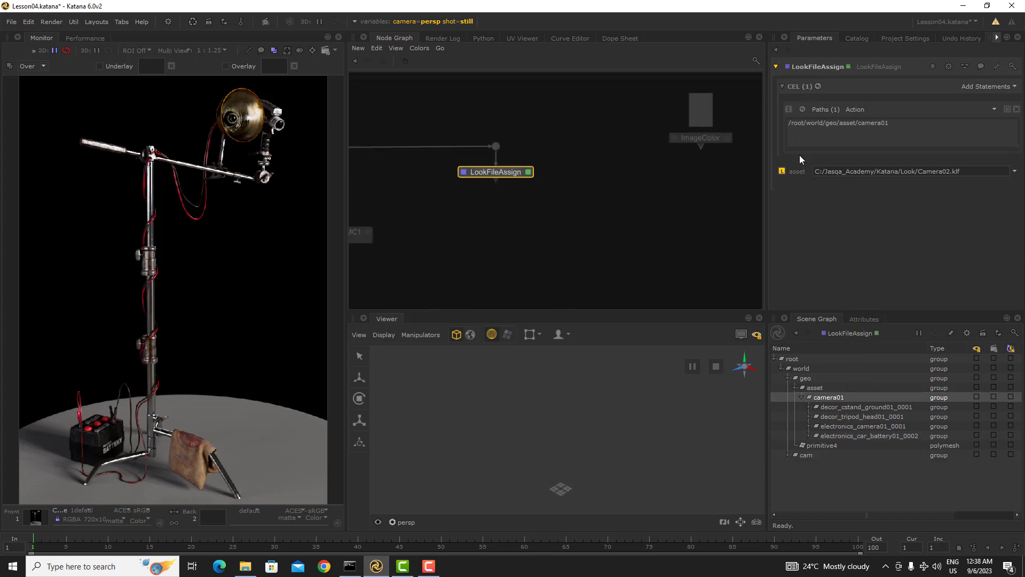
# - Move the gaffer, global statements and camera nodes from the original chain to below LookFileAssign and connect them to its output
pyautogui.scroll(-6, 625, 204)
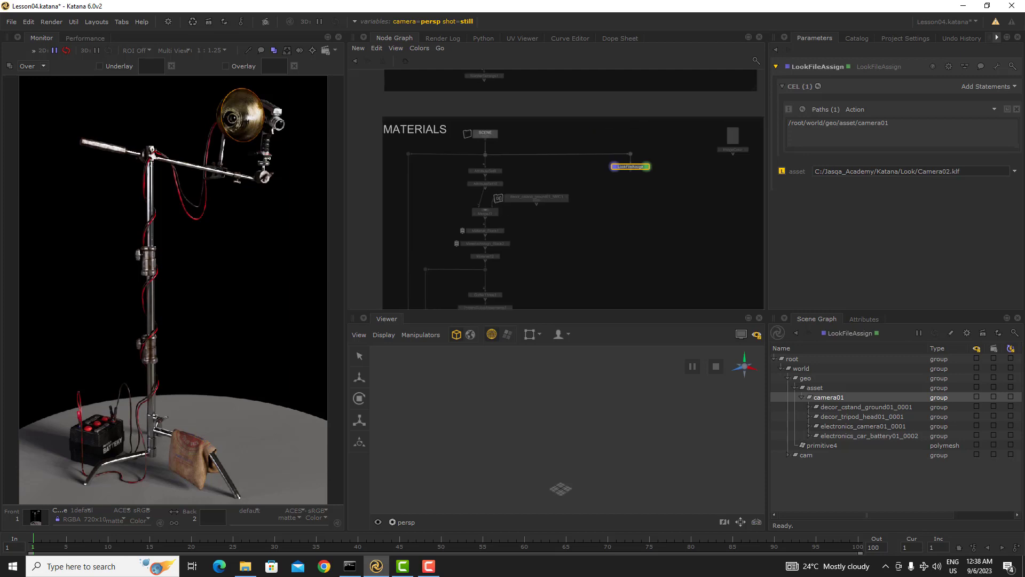
pyautogui.moveTo(482, 189); pyautogui.dragTo(628, 81)
pyautogui.moveTo(446, 274); pyautogui.dragTo(620, 203)
pyautogui.moveTo(484, 210); pyautogui.dragTo(628, 209)
pyautogui.scroll(-5, 627, 206)
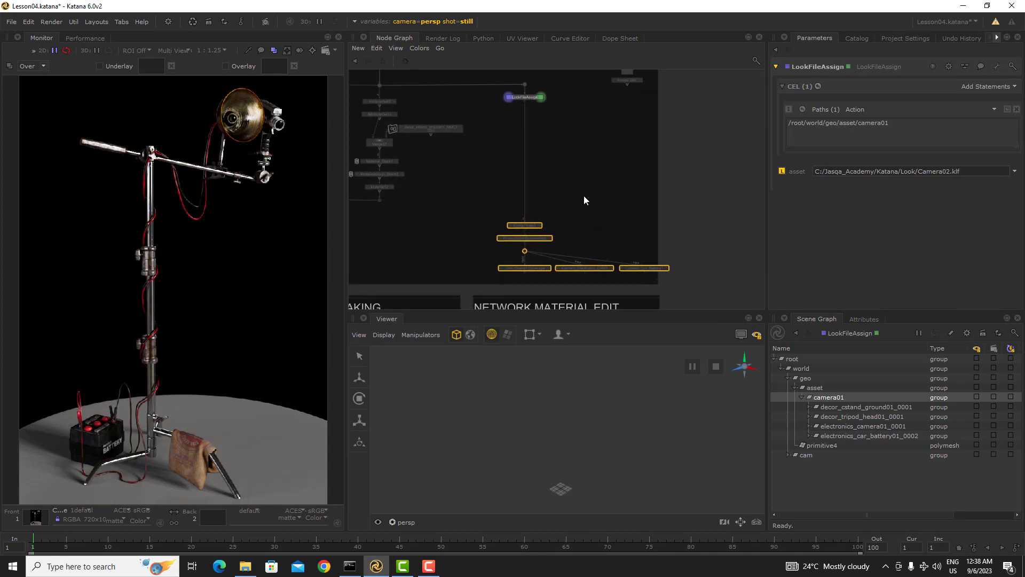
# - Widen the MATERIALS backdrop so that it encloses the relocated camera nodes
pyautogui.scroll(4, 625, 246)
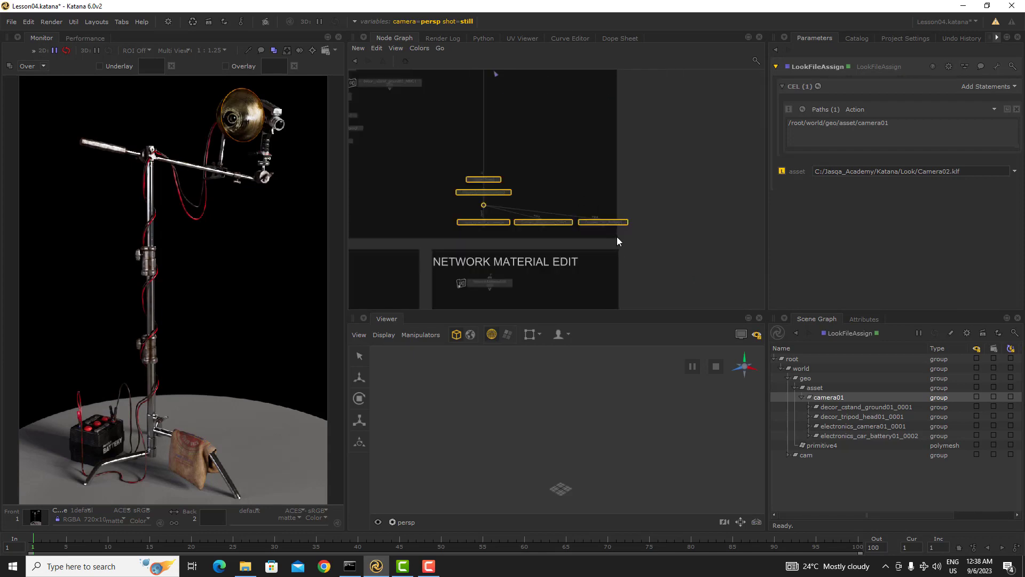
pyautogui.moveTo(616, 237); pyautogui.dragTo(634, 238)
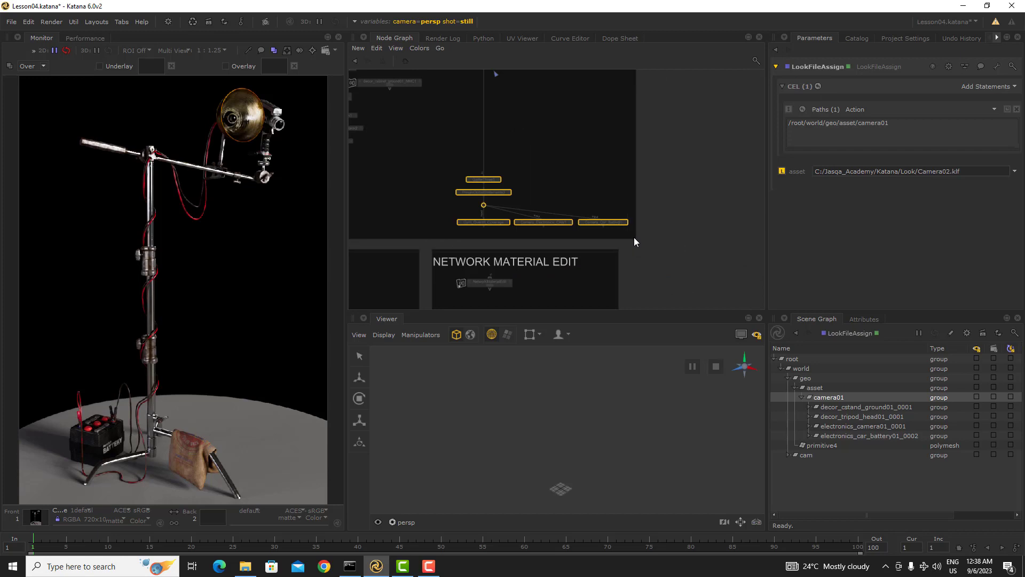
pyautogui.moveTo(634, 238); pyautogui.dragTo(764, 266, button='middle')
pyautogui.moveTo(634, 179); pyautogui.dragTo(619, 141, button='middle')
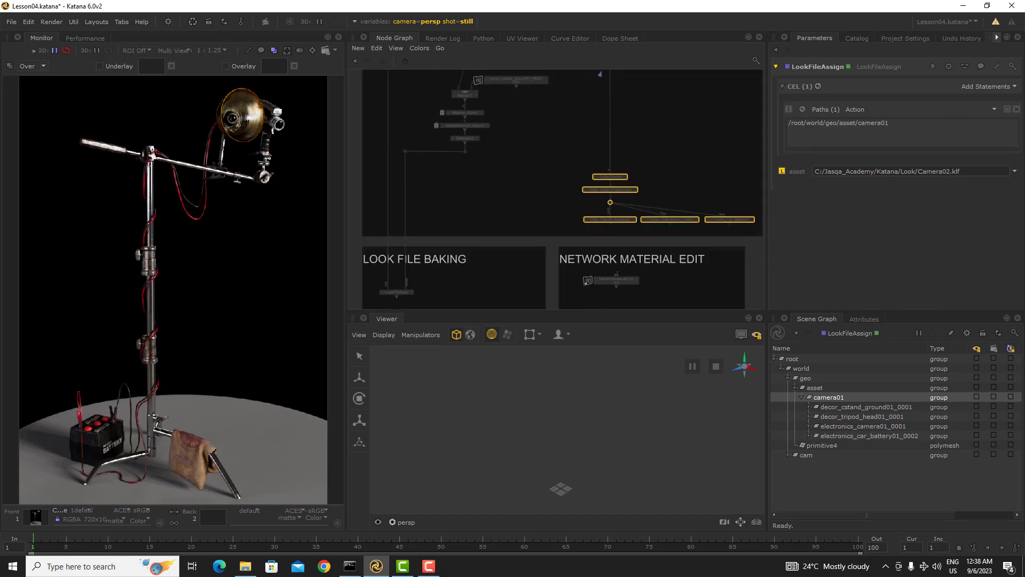
# - Try deleting the original look-development nodes between the two branch dots, and undo the deletion
pyautogui.moveTo(551, 156); pyautogui.dragTo(552, 200, button='middle')
pyautogui.moveTo(501, 190); pyautogui.dragTo(430, 115)
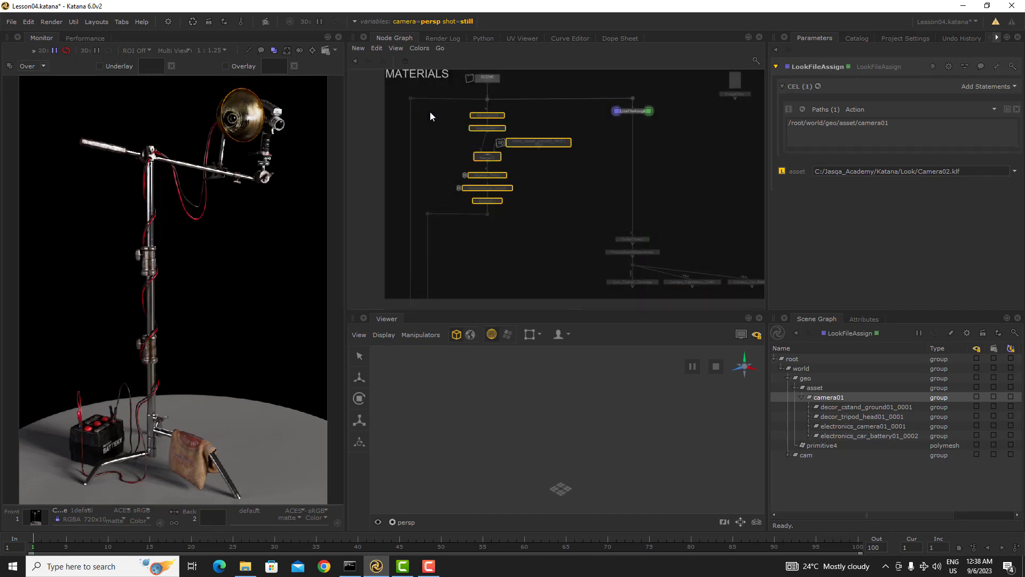
pyautogui.press('Delete')
pyautogui.moveTo(719, 221); pyautogui.dragTo(607, 214, button='middle')
pyautogui.moveTo(466, 227); pyautogui.dragTo(490, 241, button='middle')
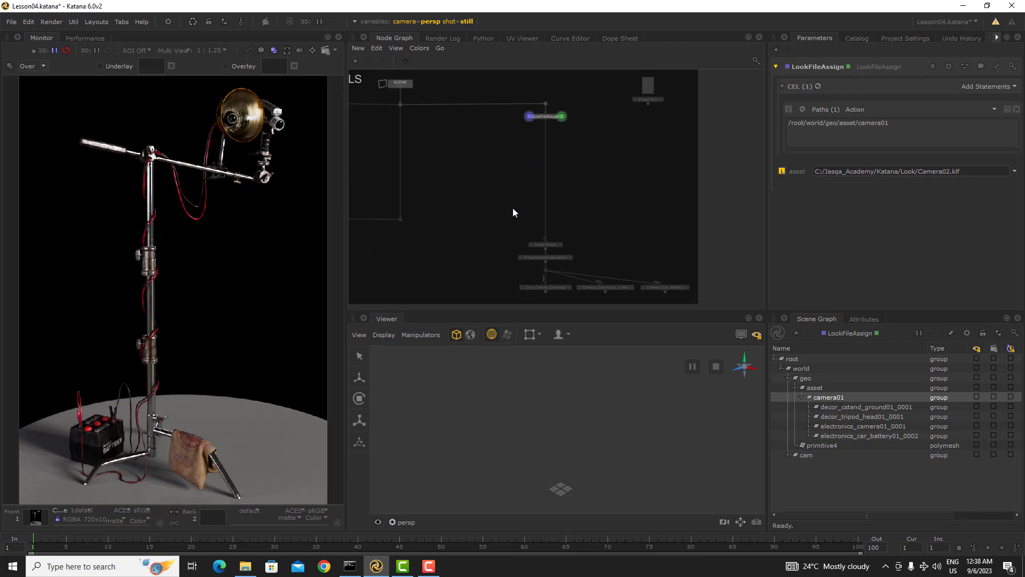
pyautogui.hotkey('ctrl', 'z')
# - Save the Lesson04 project
pyautogui.click(12, 21)
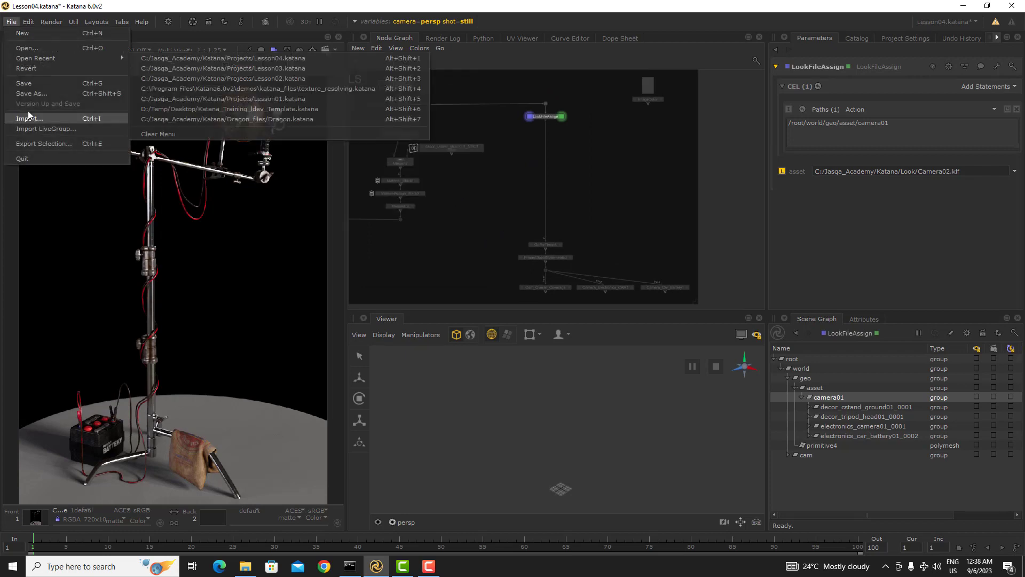
pyautogui.click(34, 85)
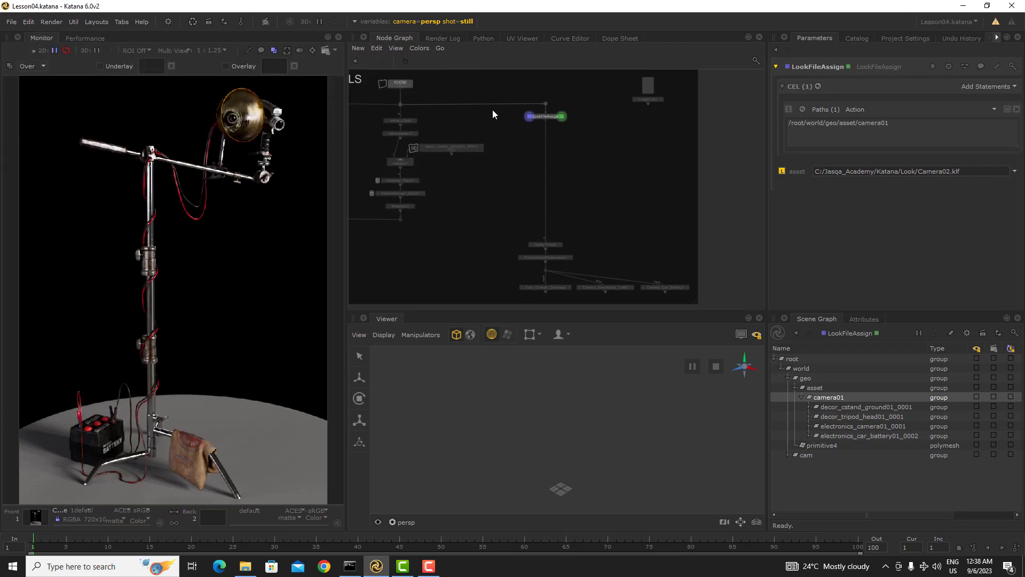
# - Try deleting the original look-development nodes between the two branch dots in the MATERIALS backdrop
pyautogui.moveTo(493, 112); pyautogui.dragTo(372, 207)
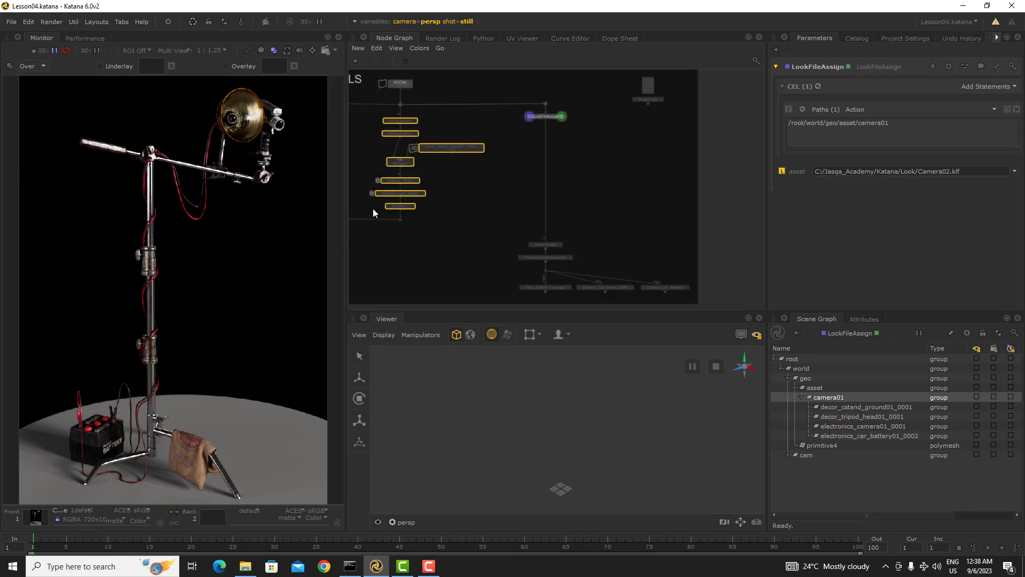
pyautogui.press('Delete')
pyautogui.moveTo(591, 233); pyautogui.dragTo(641, 231, button='middle')
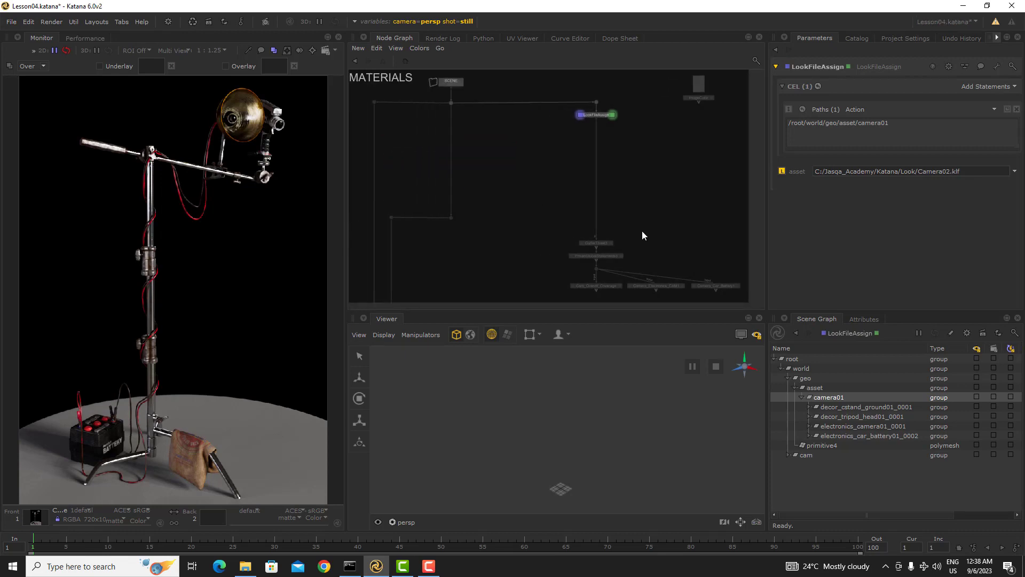
# - Start a live render from the overall coverage camera node and inspect camera01's lookfile attributes
pyautogui.moveTo(594, 301); pyautogui.dragTo(510, 251, button='middle')
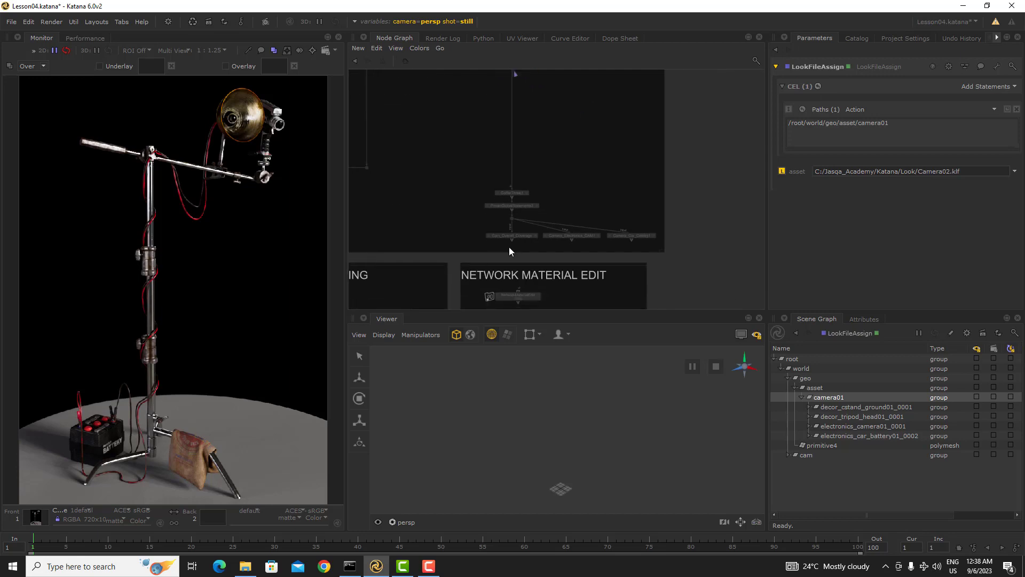
pyautogui.rightClick(505, 237)
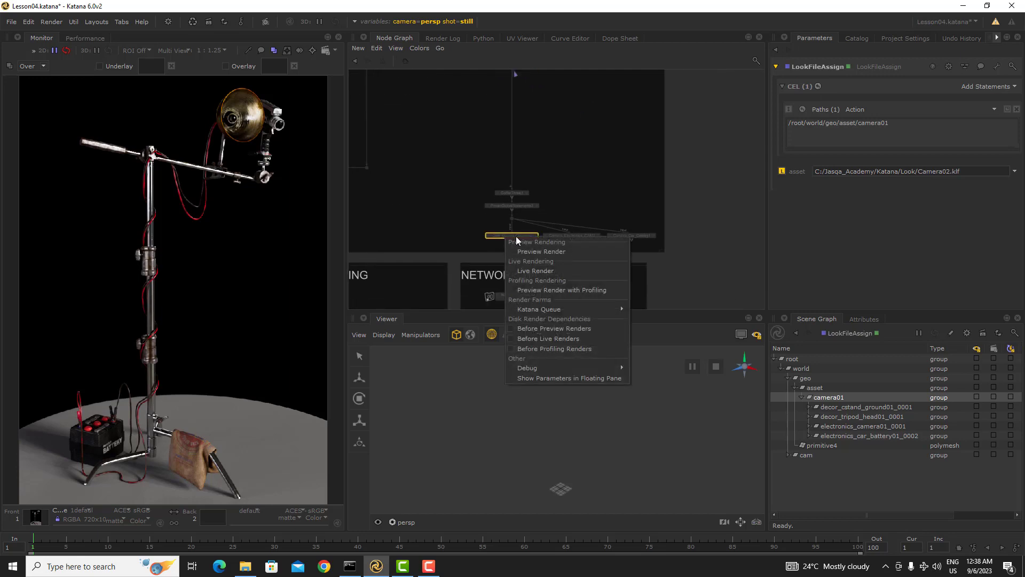
pyautogui.click(523, 271)
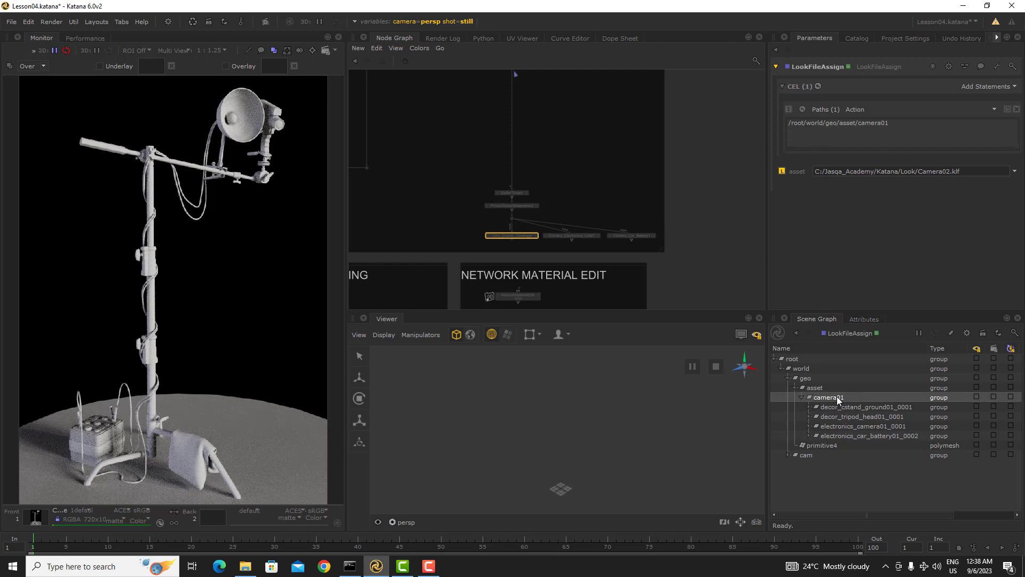
pyautogui.click(862, 319)
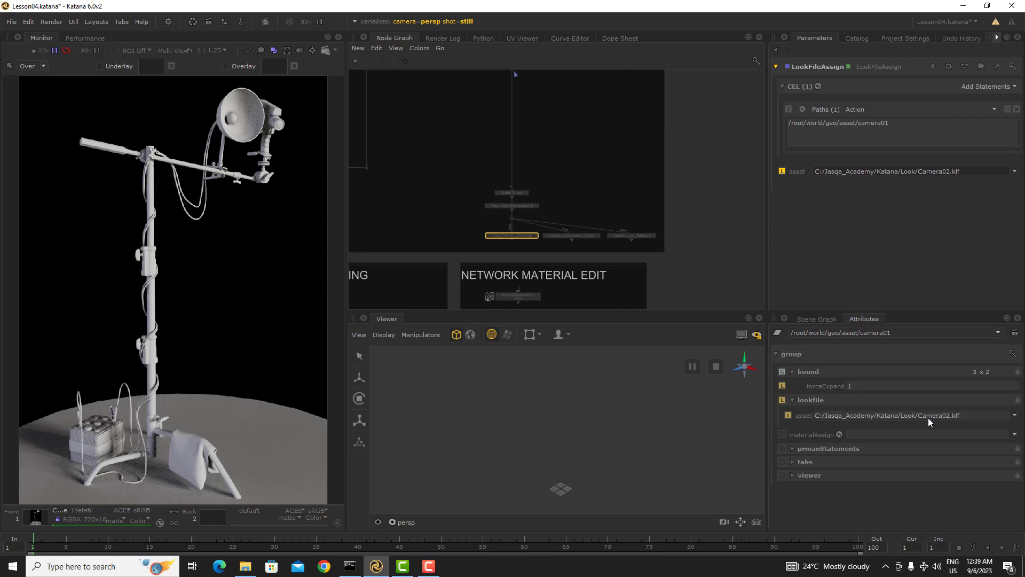
# - Try inserting a LookFileResolve node below LookFileAssign, spaced farther down the connection towards the gaffer
pyautogui.moveTo(597, 155); pyautogui.dragTo(588, 181, button='middle')
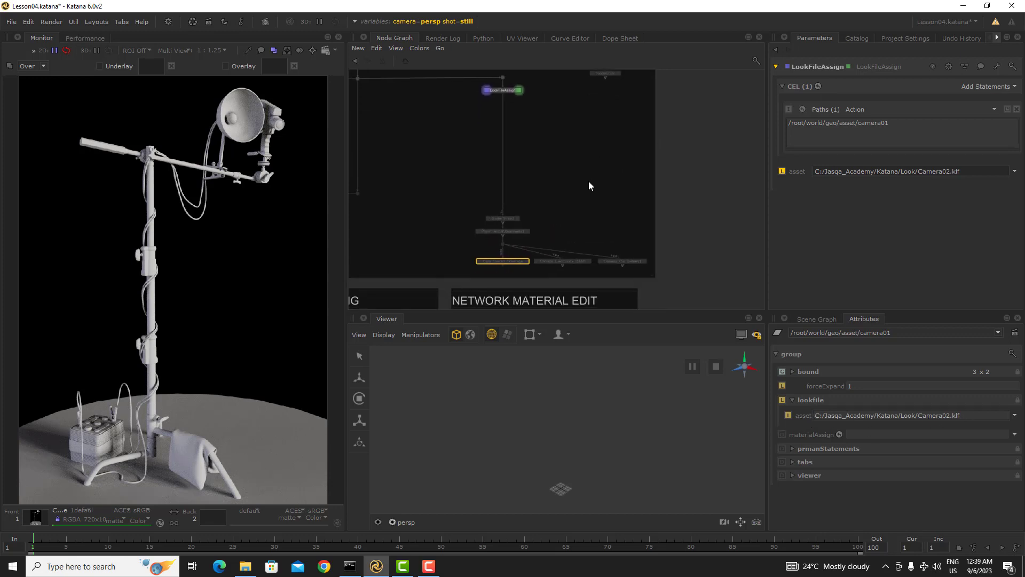
pyautogui.click(557, 134)
pyautogui.press('Tab')
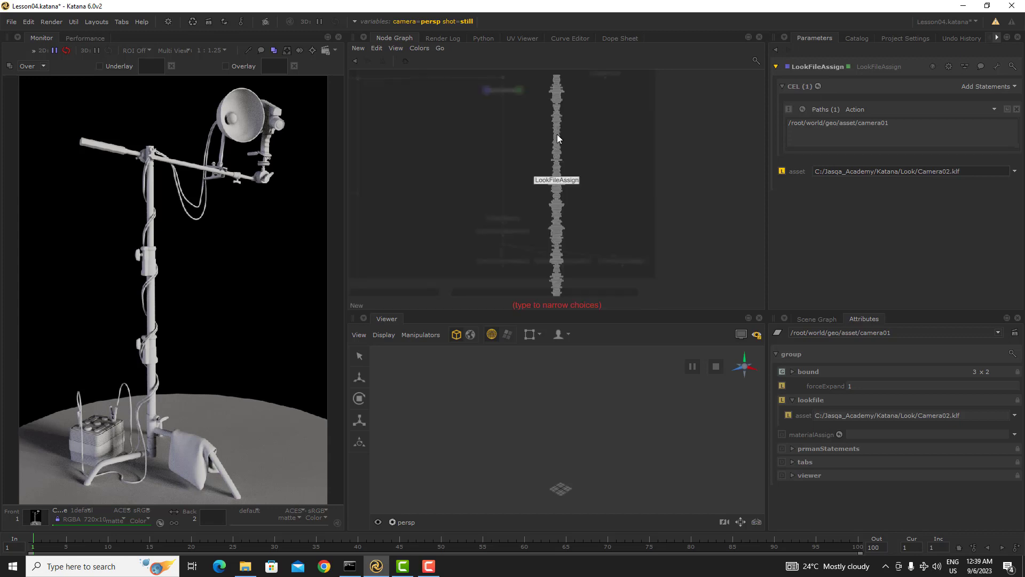
pyautogui.write('loo')
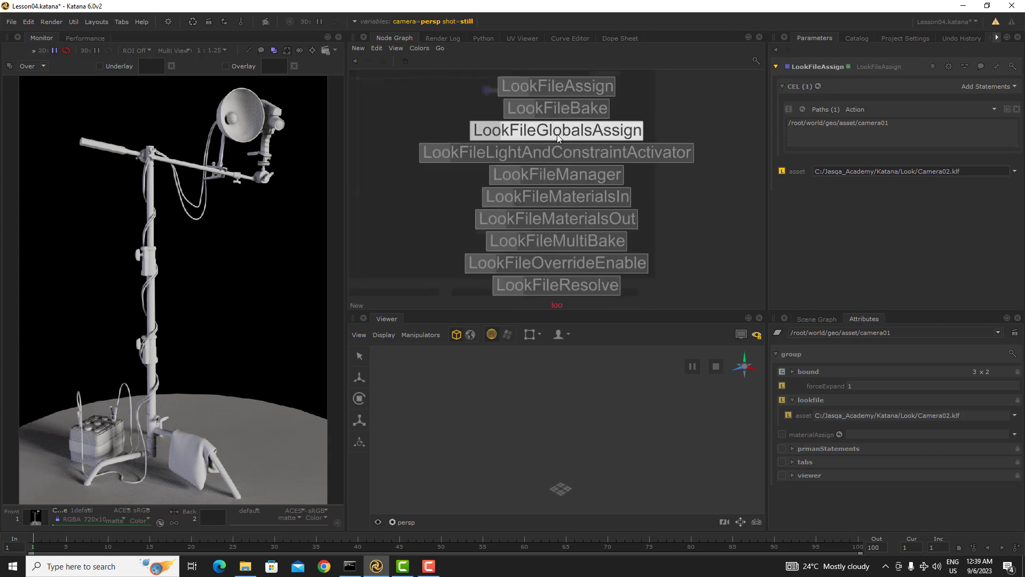
pyautogui.click(537, 285)
pyautogui.click(502, 109)
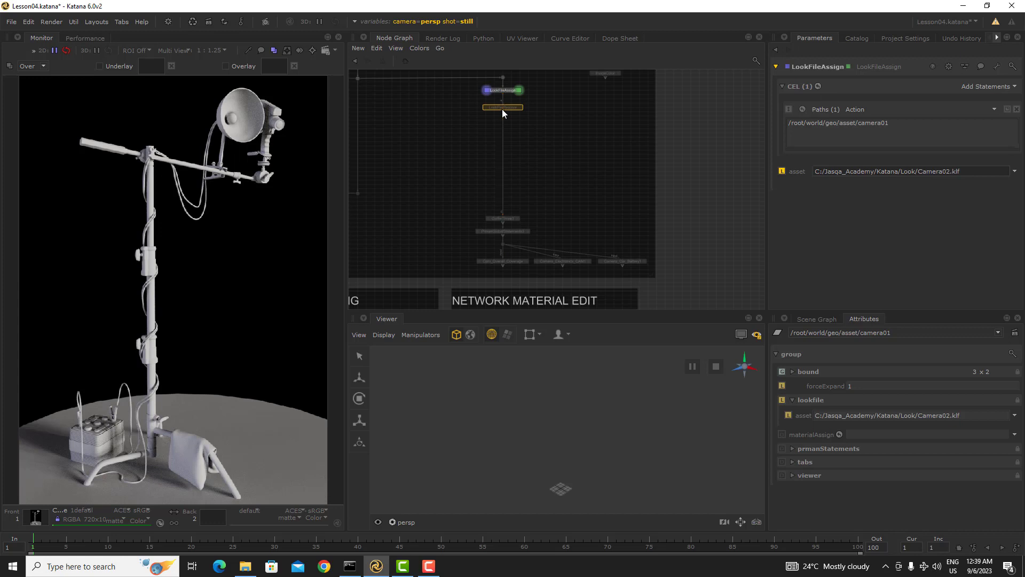
pyautogui.scroll(5, 504, 137)
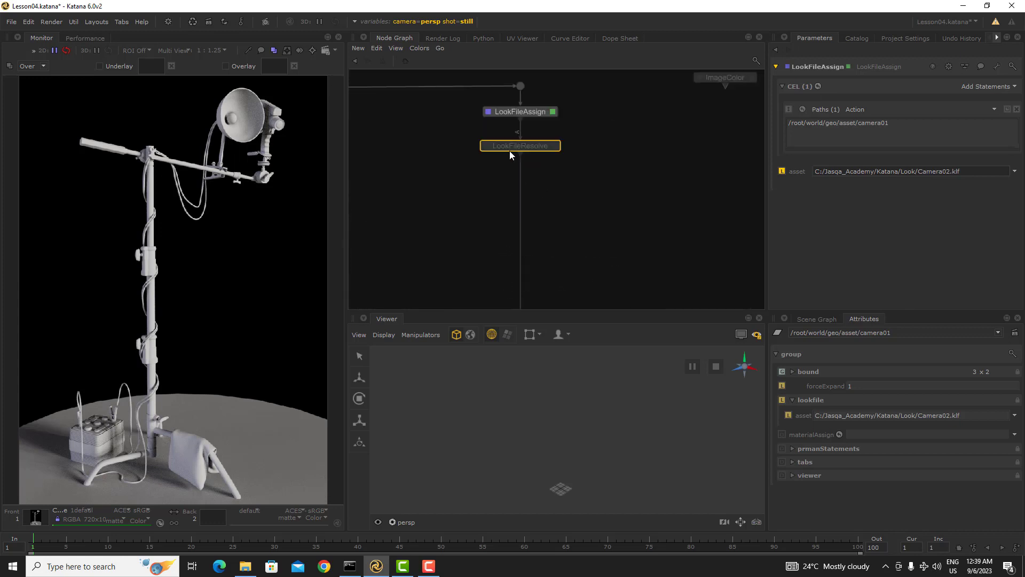
pyautogui.moveTo(563, 144); pyautogui.dragTo(565, 243)
# - View the scene at the LookFileResolve node and inspect camera01's resolved look file asset path
pyautogui.moveTo(605, 164); pyautogui.dragTo(605, 205, button='middle')
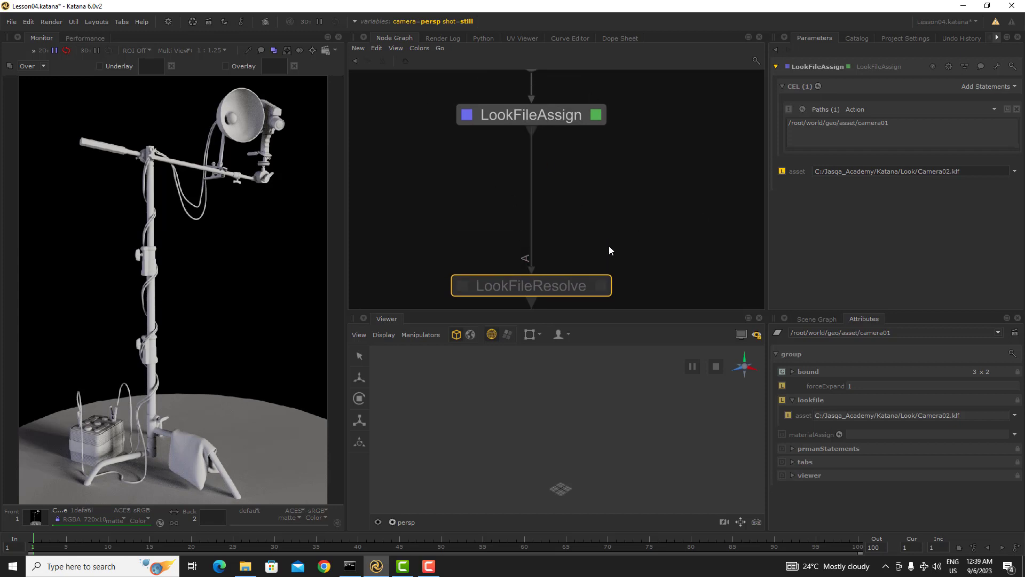
pyautogui.moveTo(595, 249); pyautogui.dragTo(617, 202, button='middle')
pyautogui.moveTo(477, 231); pyautogui.dragTo(480, 291, button='middle')
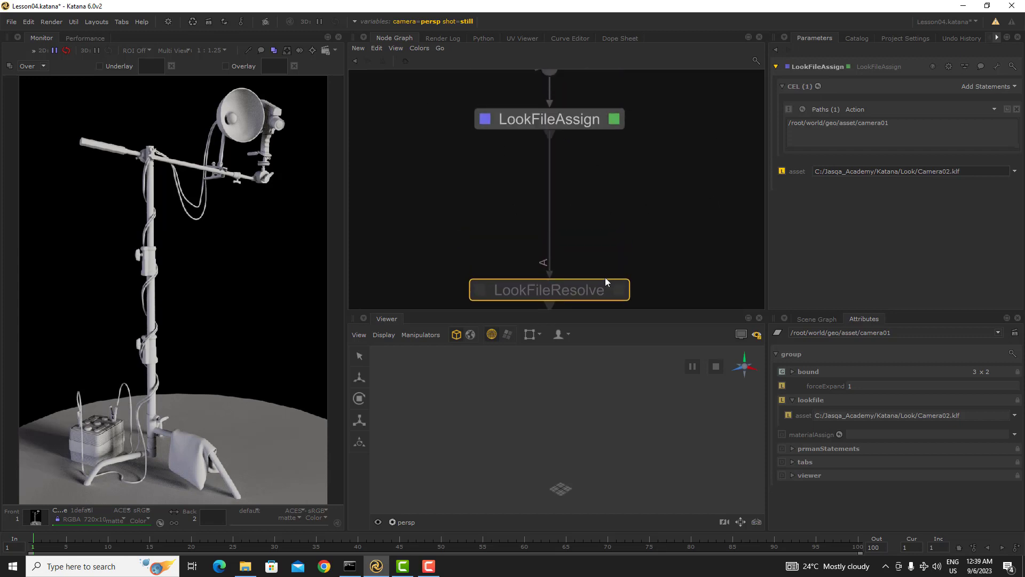
pyautogui.click(480, 290)
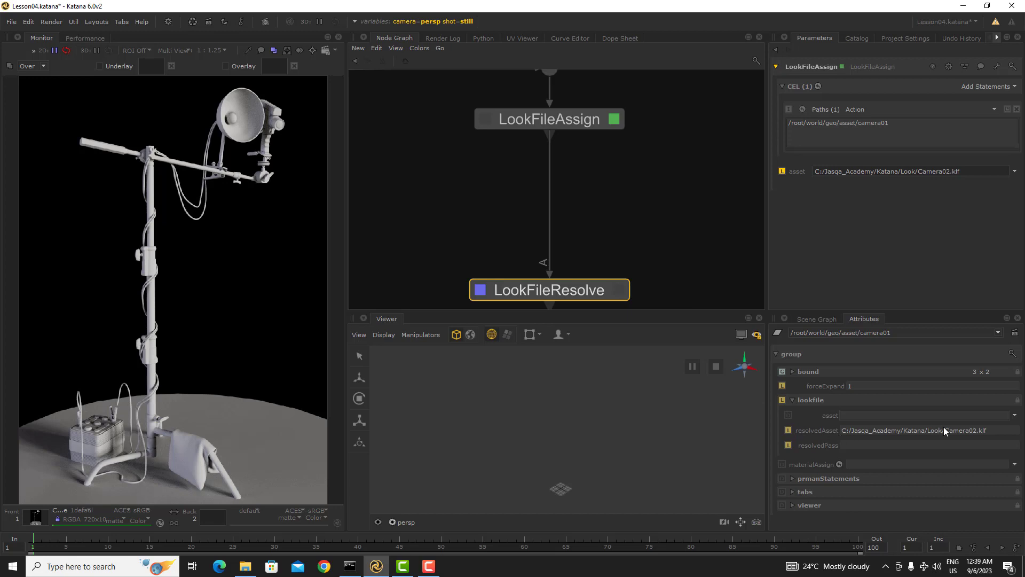
pyautogui.moveTo(996, 430); pyautogui.dragTo(835, 428)
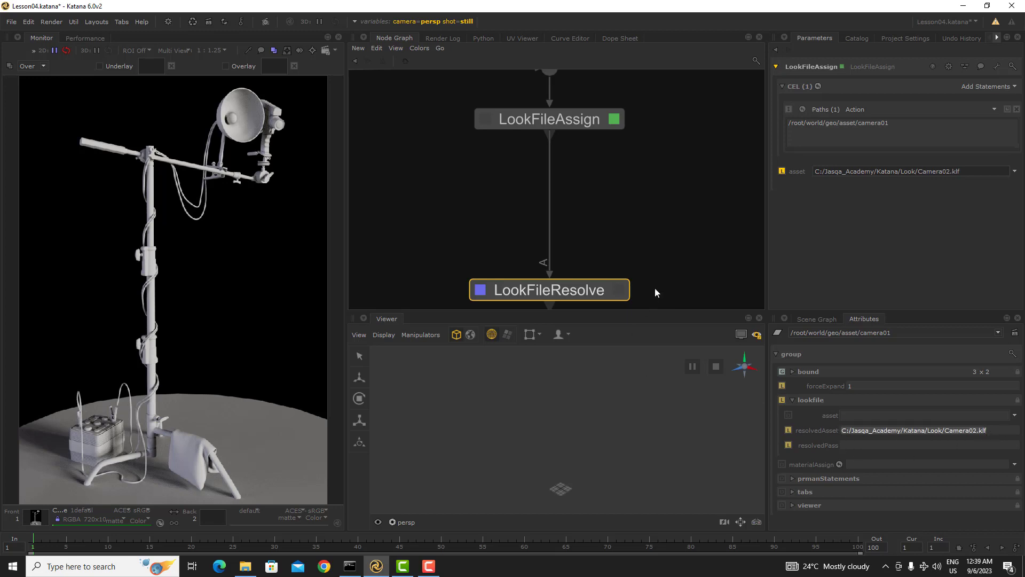
# - Undo the LookFileResolve insertion and the deletion of the original look-development nodes
pyautogui.moveTo(654, 293); pyautogui.dragTo(630, 115, button='middle')
pyautogui.scroll(-5, 630, 115)
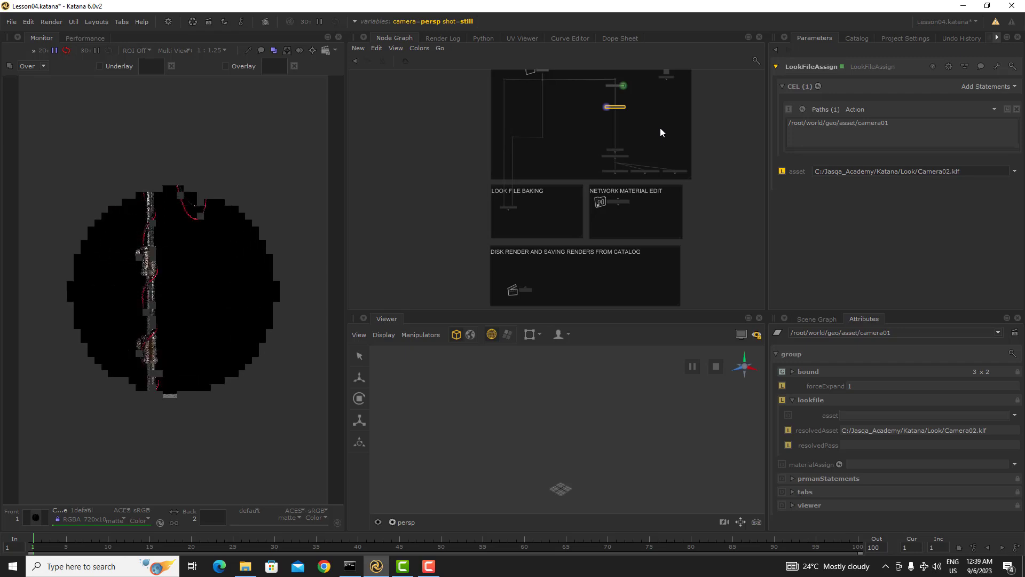
pyautogui.moveTo(541, 93); pyautogui.dragTo(543, 146, button='middle')
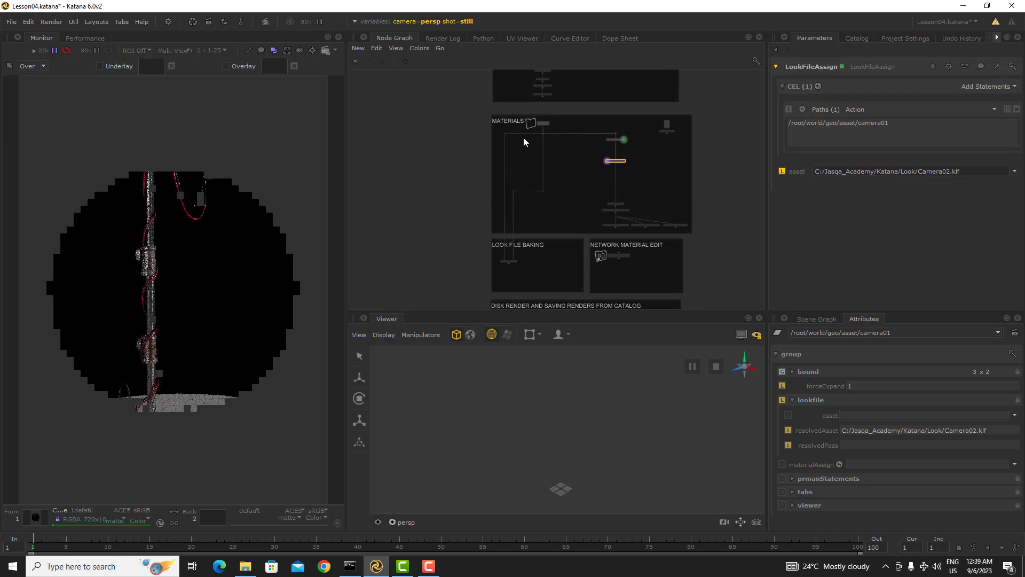
pyautogui.scroll(3, 539, 140)
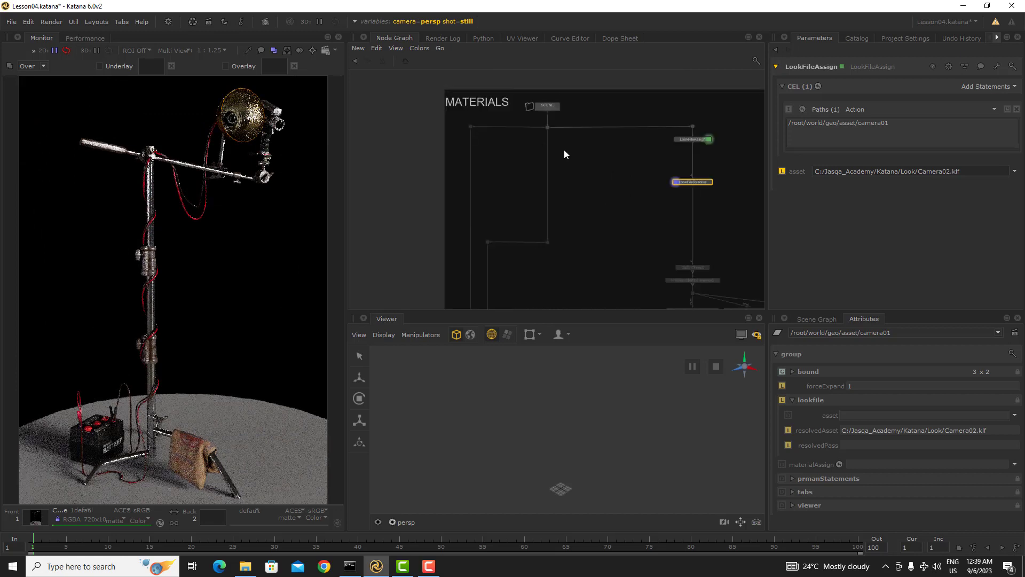
pyautogui.moveTo(719, 200); pyautogui.dragTo(708, 203, button='middle')
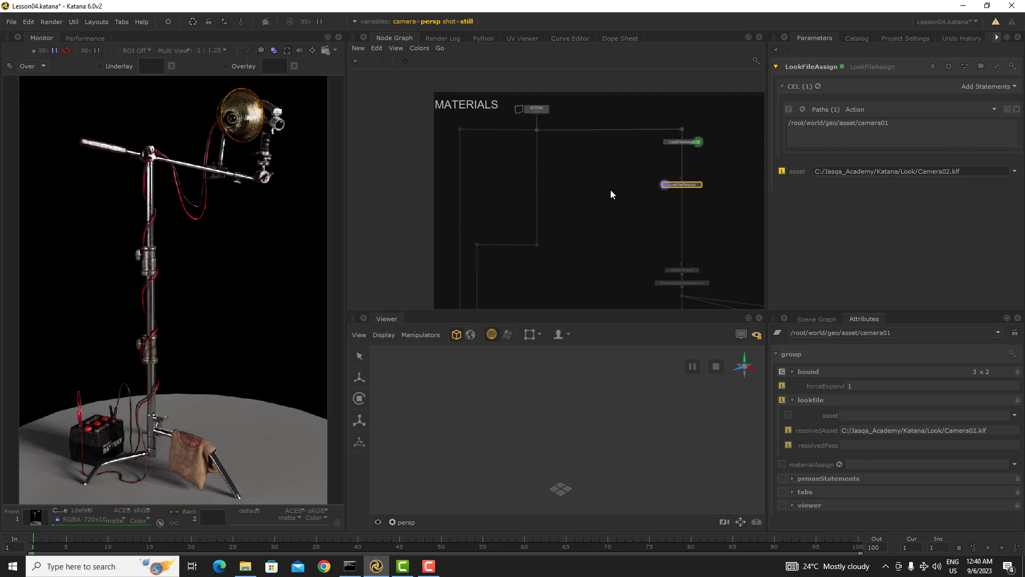
pyautogui.click(605, 211)
pyautogui.hotkey('ctrl', 'z')
pyautogui.hotkey('ctrl', 'z')
pyautogui.hotkey('ctrl', 'z')
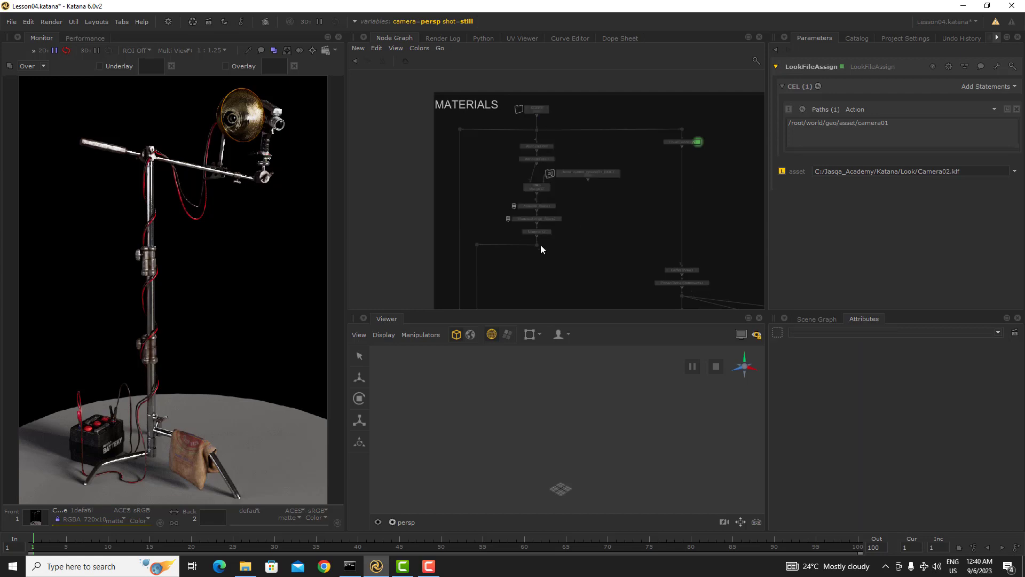
# - Insert a LookFileResolve node between LookFileAssign and the gaffer, and review the parameters of both look file nodes
pyautogui.press('Tab')
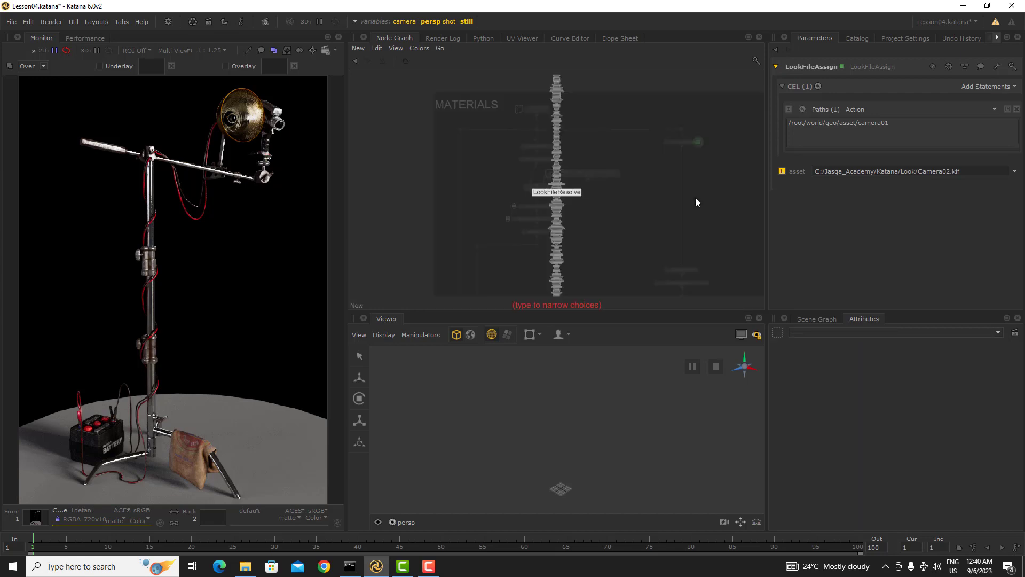
pyautogui.write('loo')
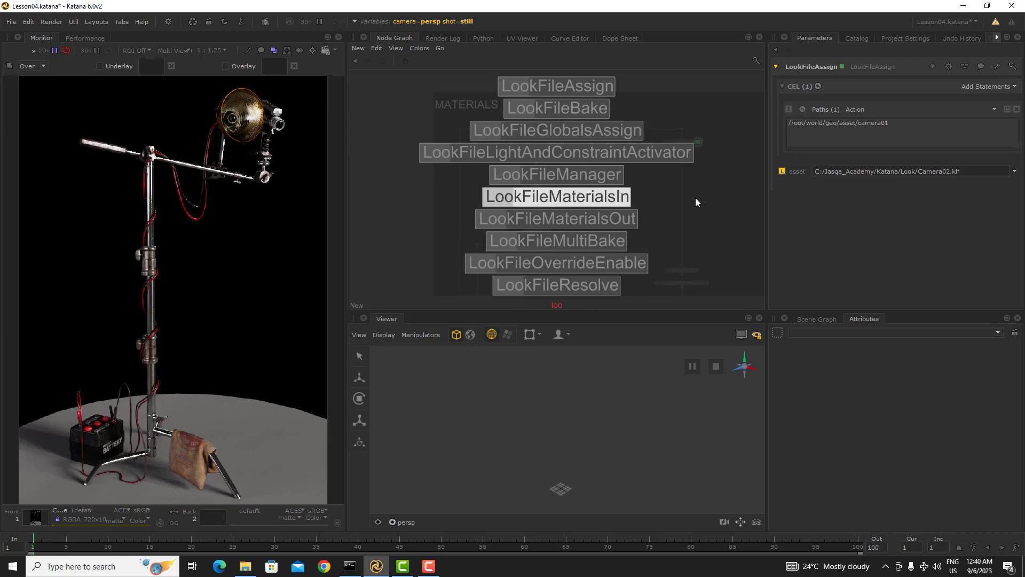
pyautogui.click(517, 288)
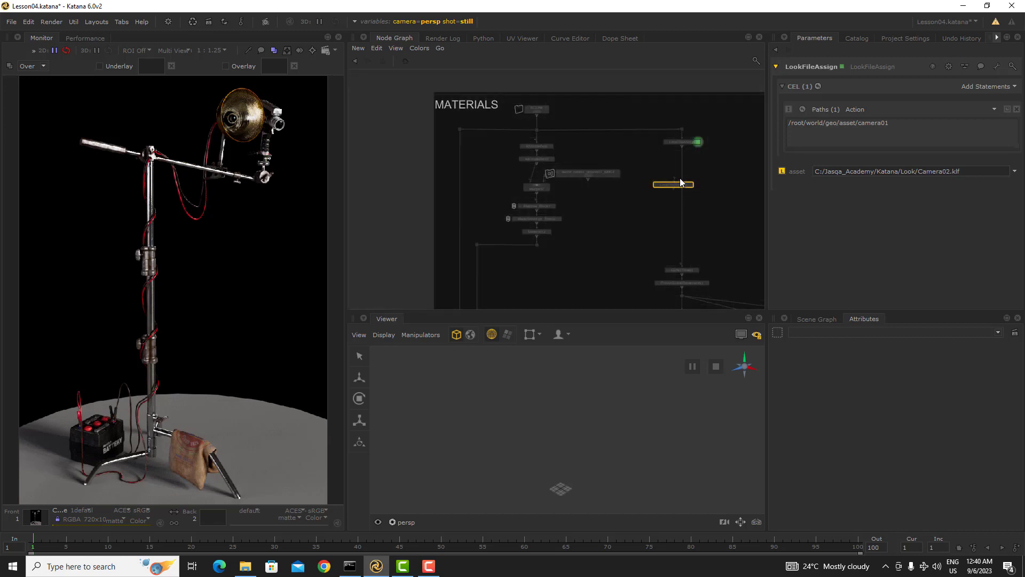
pyautogui.scroll(3, 676, 188)
pyautogui.click(687, 191)
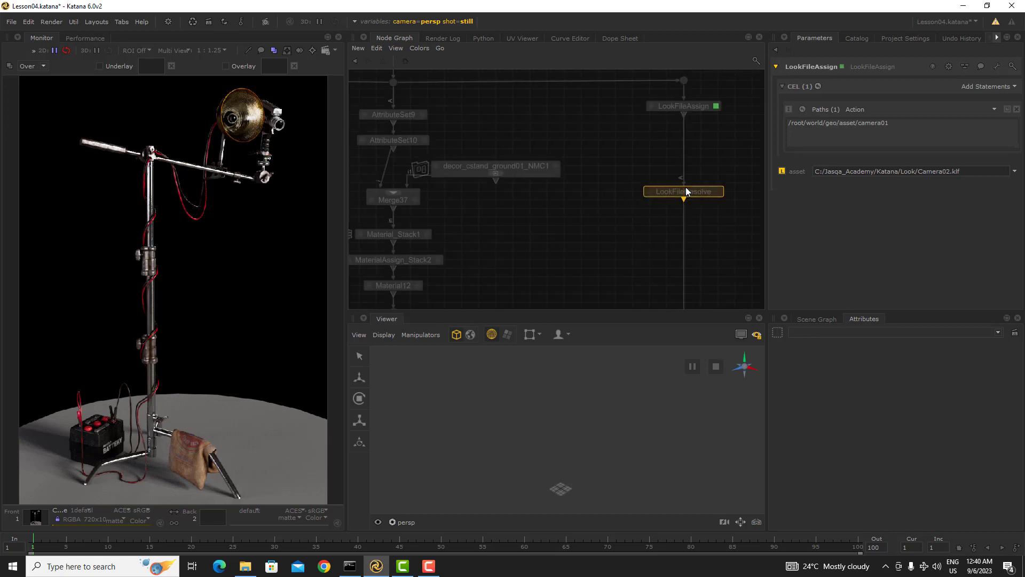
pyautogui.click(717, 191)
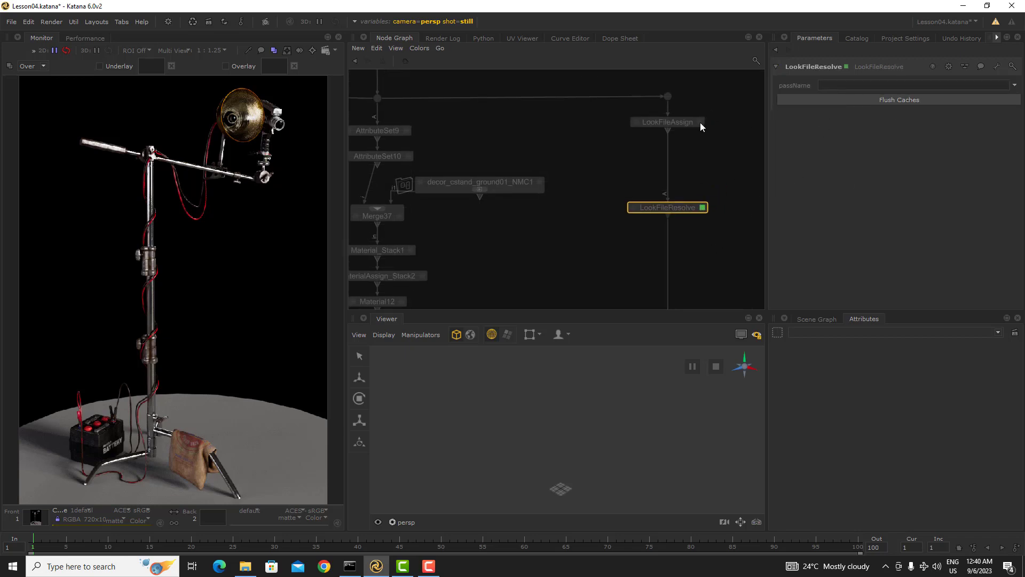
pyautogui.click(700, 123)
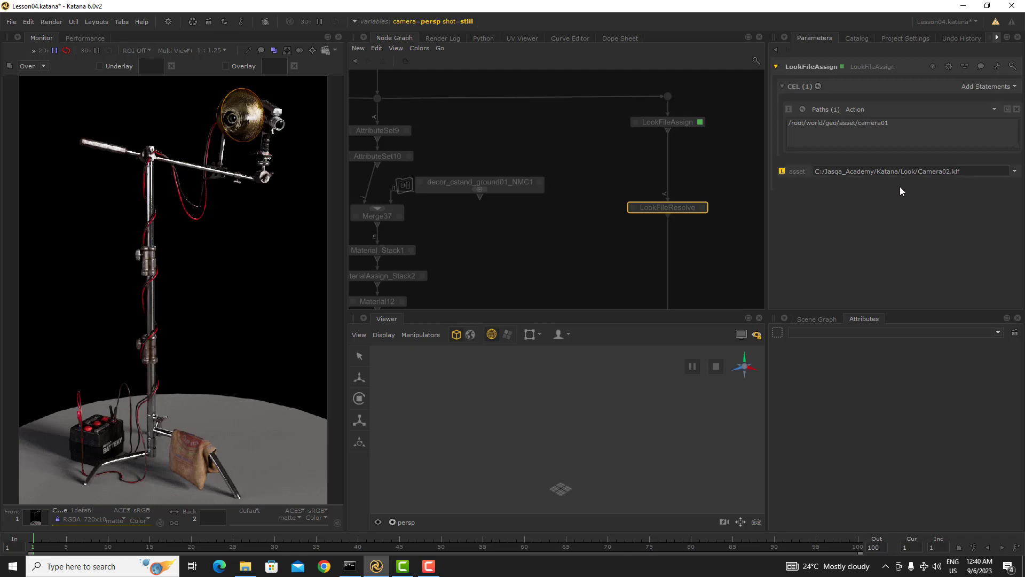
# - Start a live render from the Cam_Overall_Coverage node
pyautogui.moveTo(691, 234); pyautogui.dragTo(726, 169, button='middle')
pyautogui.click(661, 241)
pyautogui.rightClick(660, 242)
pyautogui.click(716, 280)
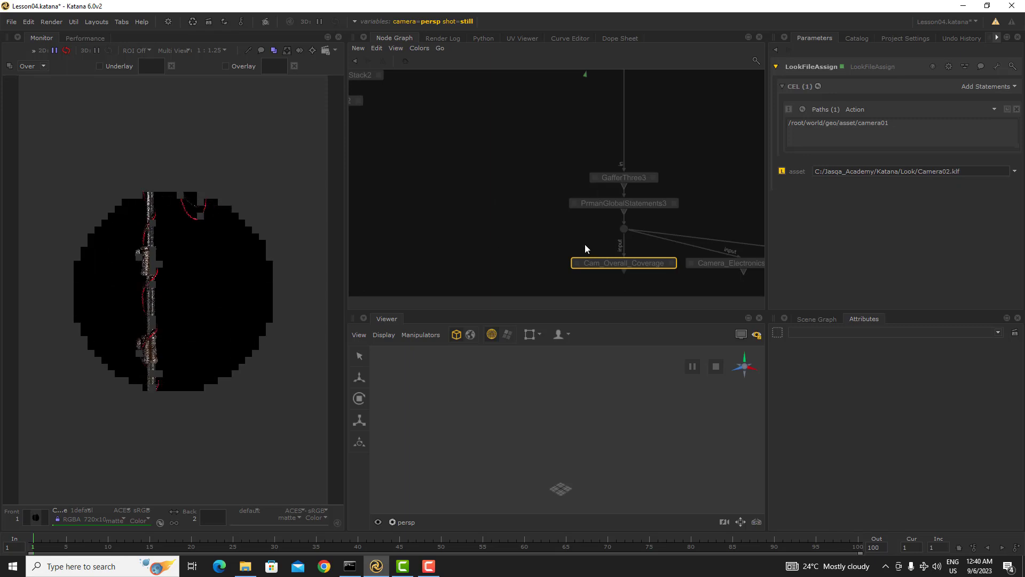
# - Move the LookFileResolve node closer beneath LookFileAssign
pyautogui.scroll(-3, 584, 245)
pyautogui.moveTo(655, 223); pyautogui.dragTo(676, 175, button='middle')
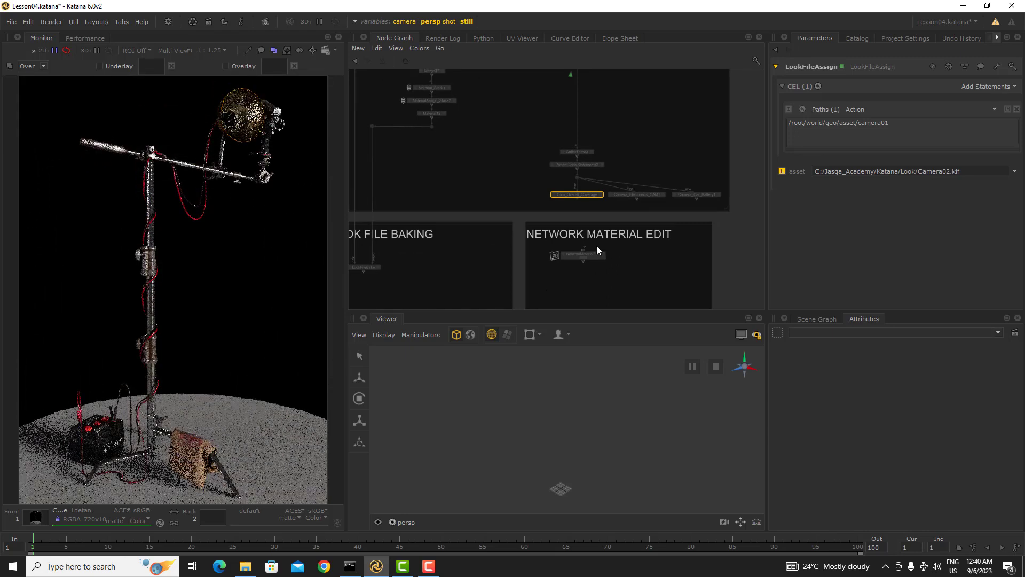
pyautogui.moveTo(652, 133); pyautogui.dragTo(622, 214, button='middle')
pyautogui.scroll(3, 566, 103)
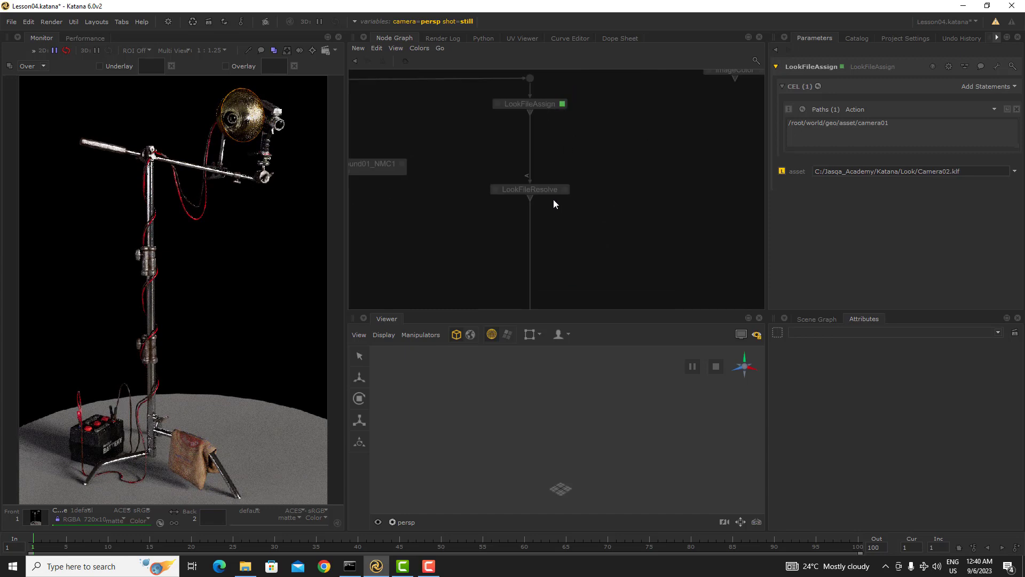
pyautogui.moveTo(553, 188); pyautogui.dragTo(554, 138)
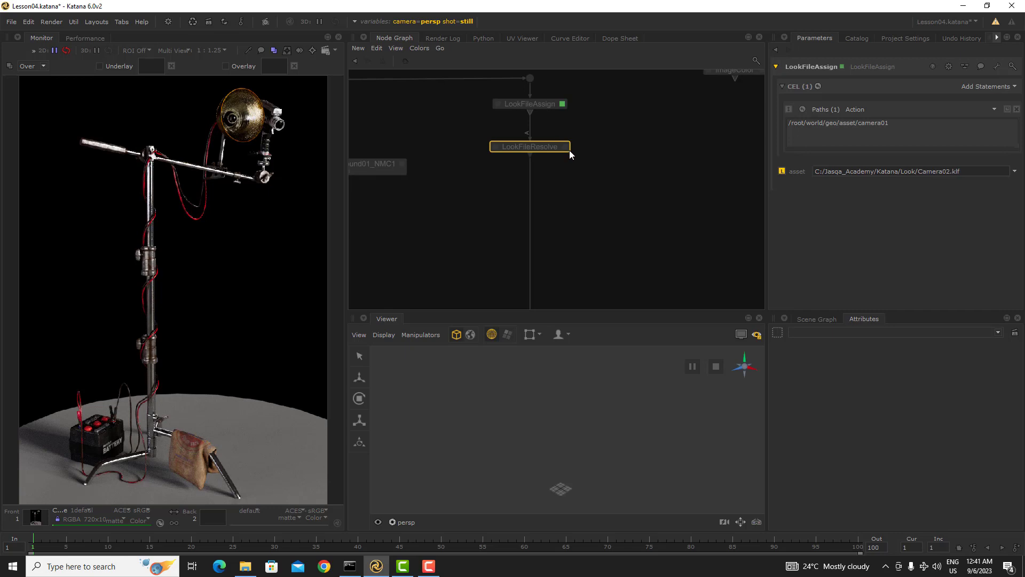
# - Insert a NetworkMaterialEdit node on the connection below LookFileResolve and open its parameters
pyautogui.scroll(-5, 589, 140)
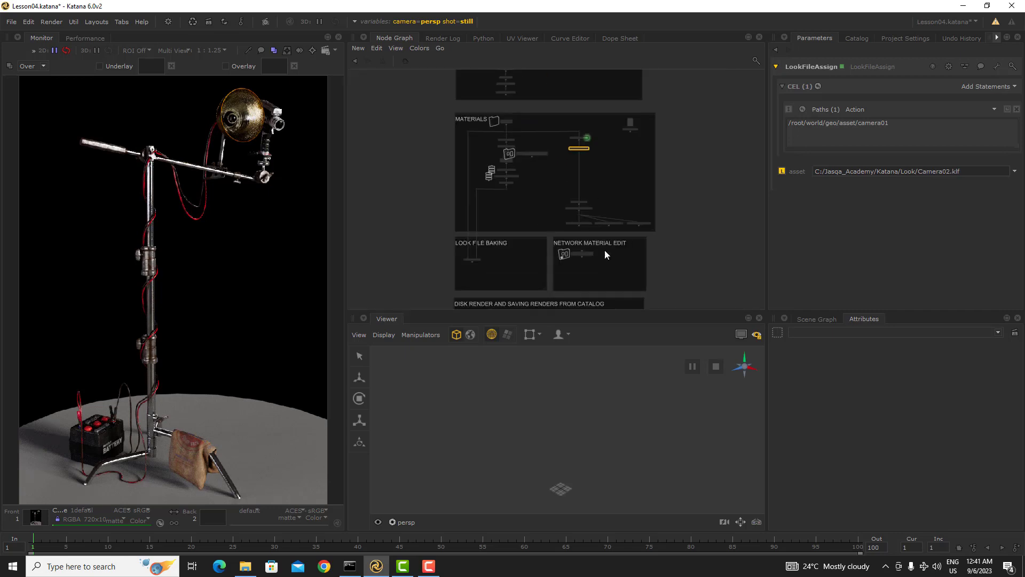
pyautogui.click(585, 255)
pyautogui.moveTo(606, 162); pyautogui.dragTo(597, 210, button='middle')
pyautogui.scroll(5, 588, 209)
pyautogui.press('Tab')
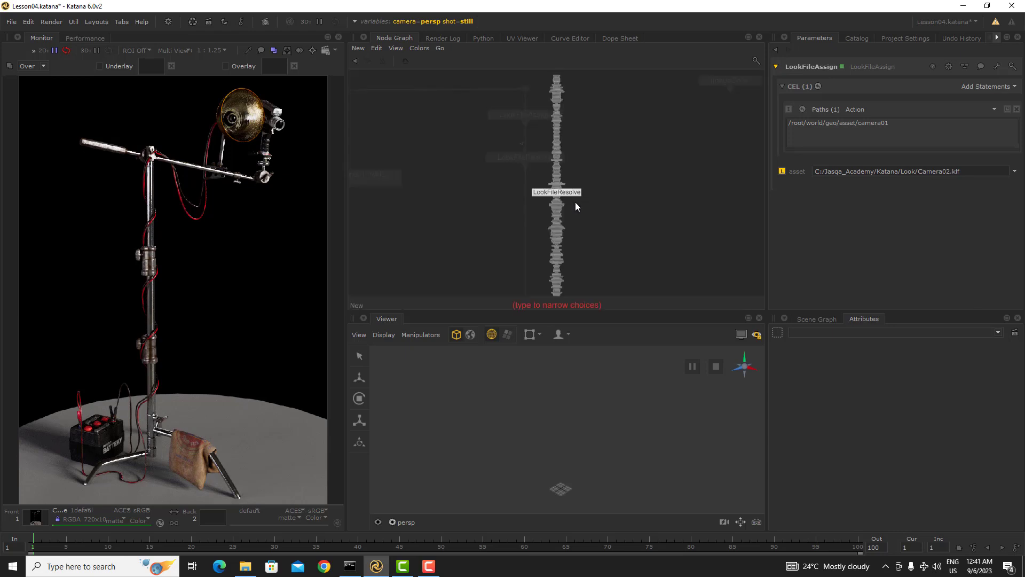
pyautogui.write('nme')
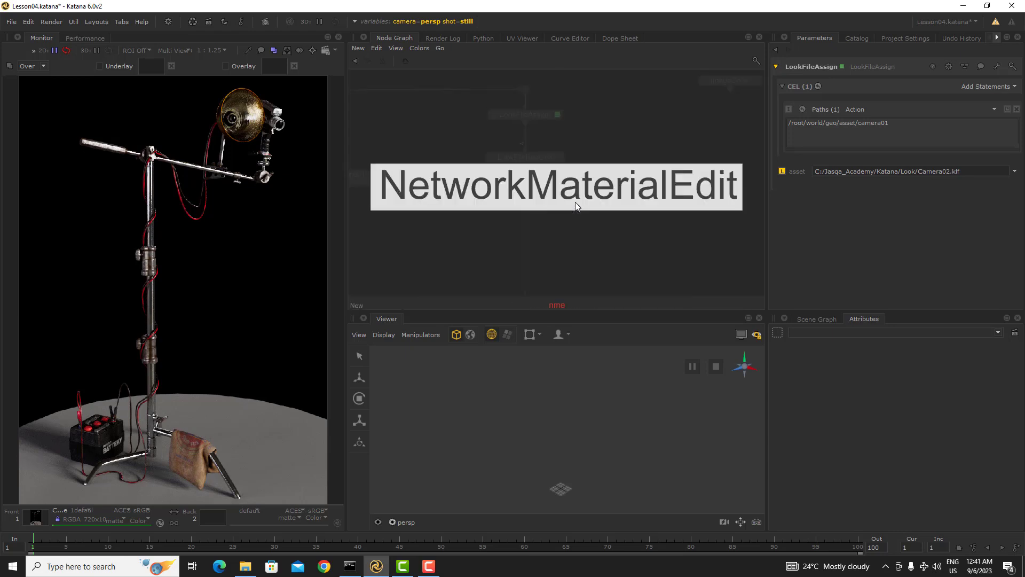
pyautogui.press('Return')
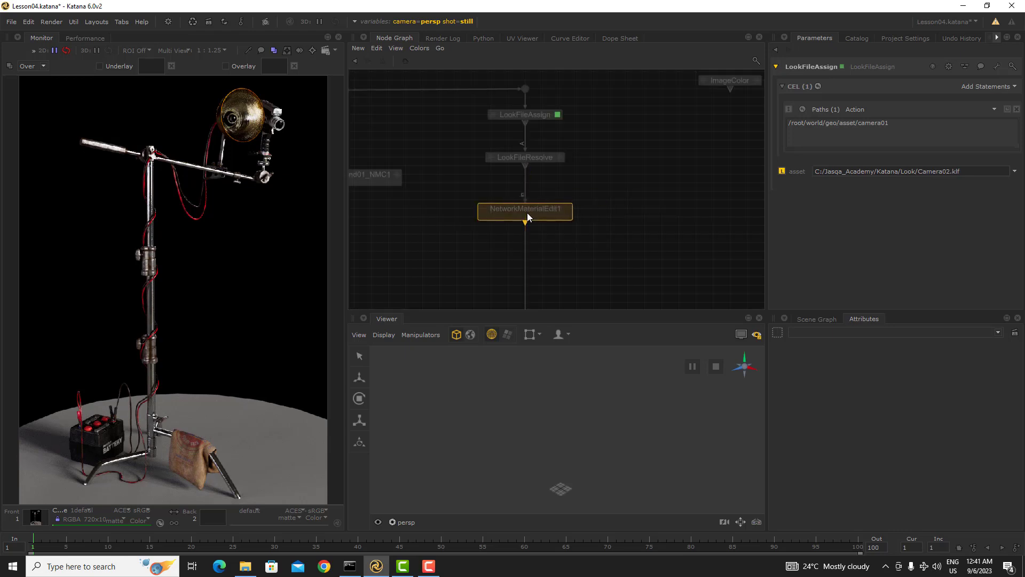
pyautogui.click(527, 212)
pyautogui.click(567, 208)
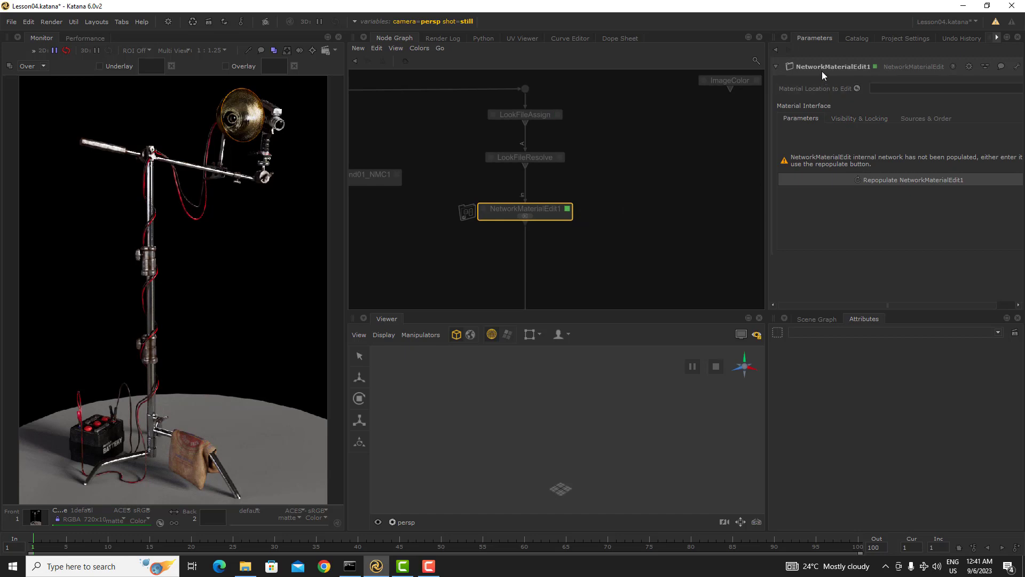
# - Widen the parameters pane and display the scene graph as seen from the Cam_Overall_Coverage node
pyautogui.moveTo(768, 102); pyautogui.dragTo(712, 106)
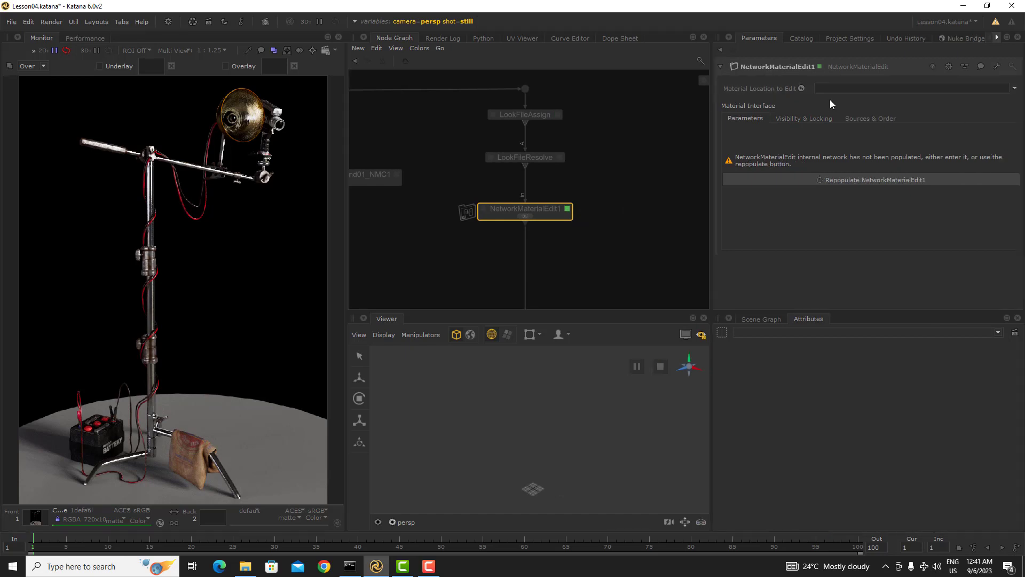
pyautogui.click(767, 319)
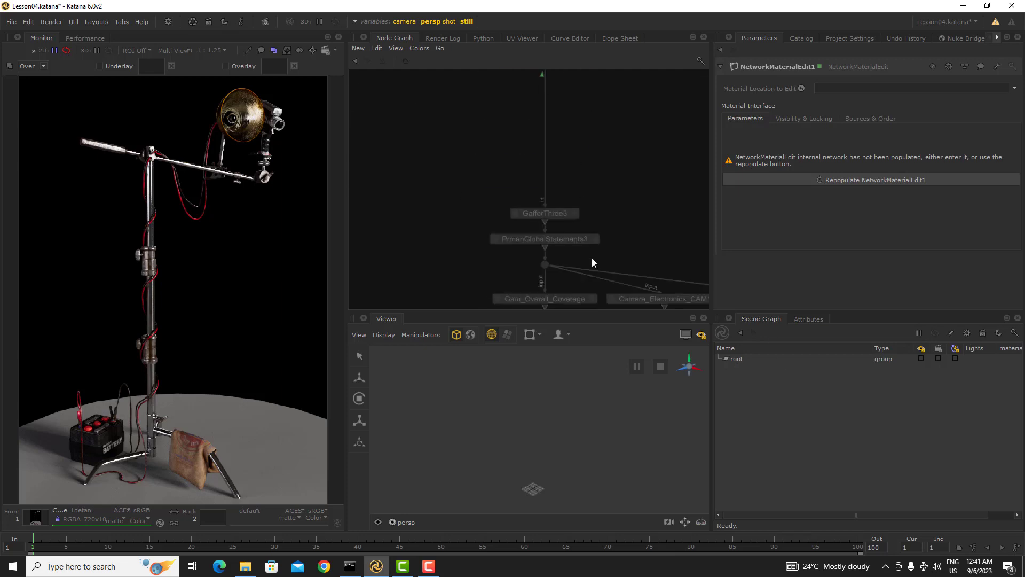
pyautogui.click(495, 201)
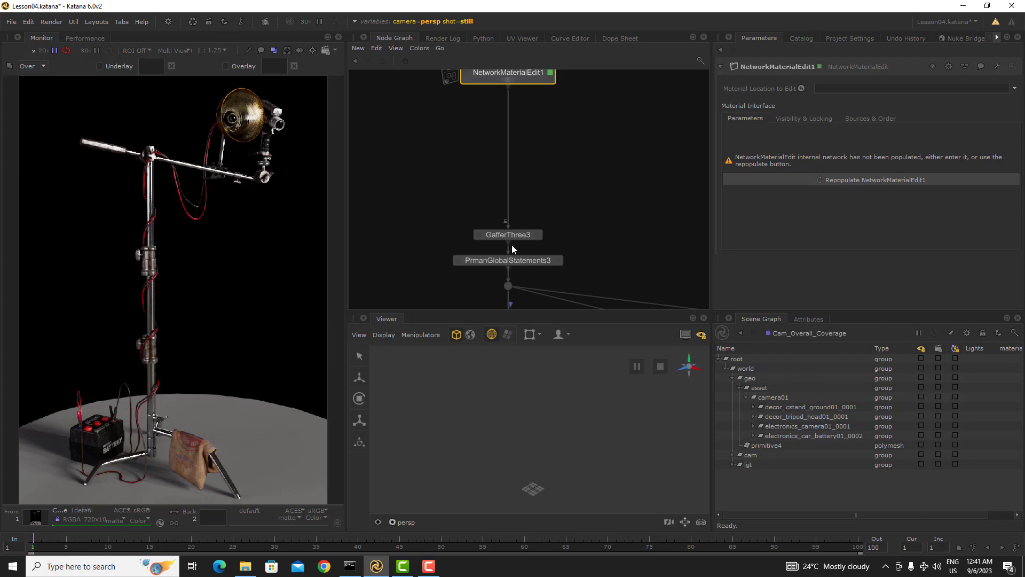
pyautogui.moveTo(561, 145); pyautogui.dragTo(561, 227, button='middle')
pyautogui.moveTo(551, 113); pyautogui.dragTo(551, 122, button='middle')
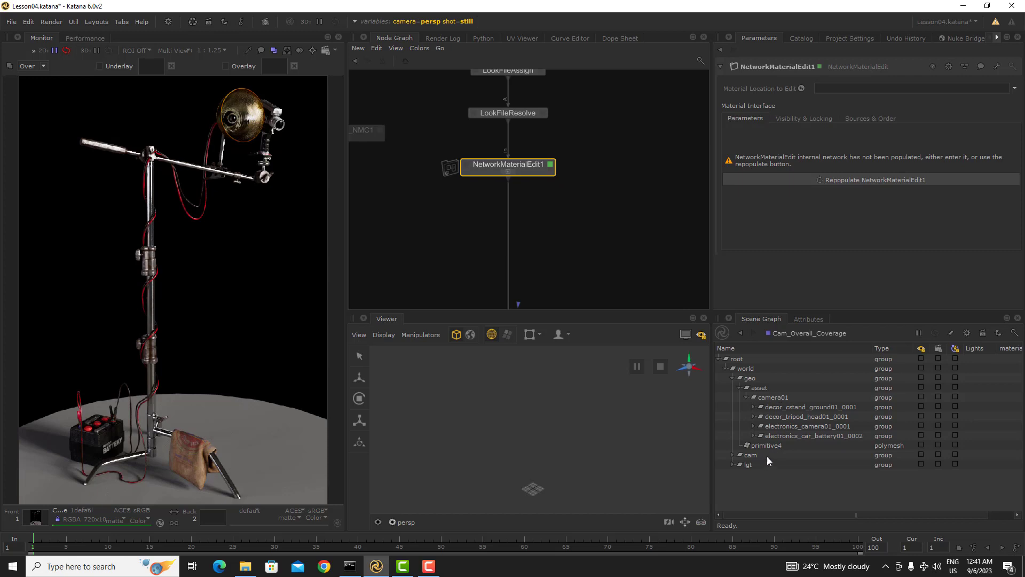
pyautogui.click(588, 140)
pyautogui.press('Tab')
pyautogui.write('lo')
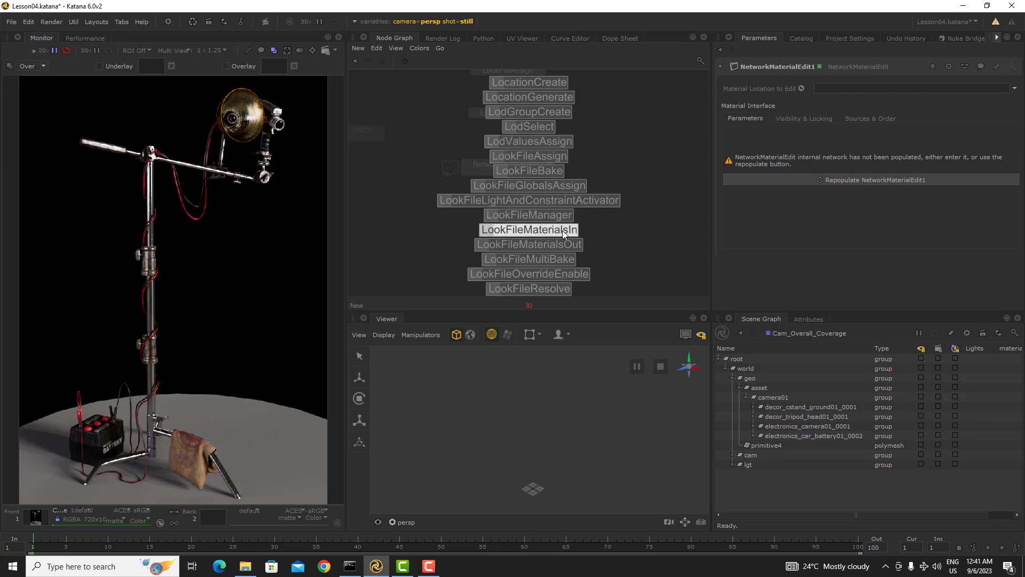
pyautogui.click(534, 230)
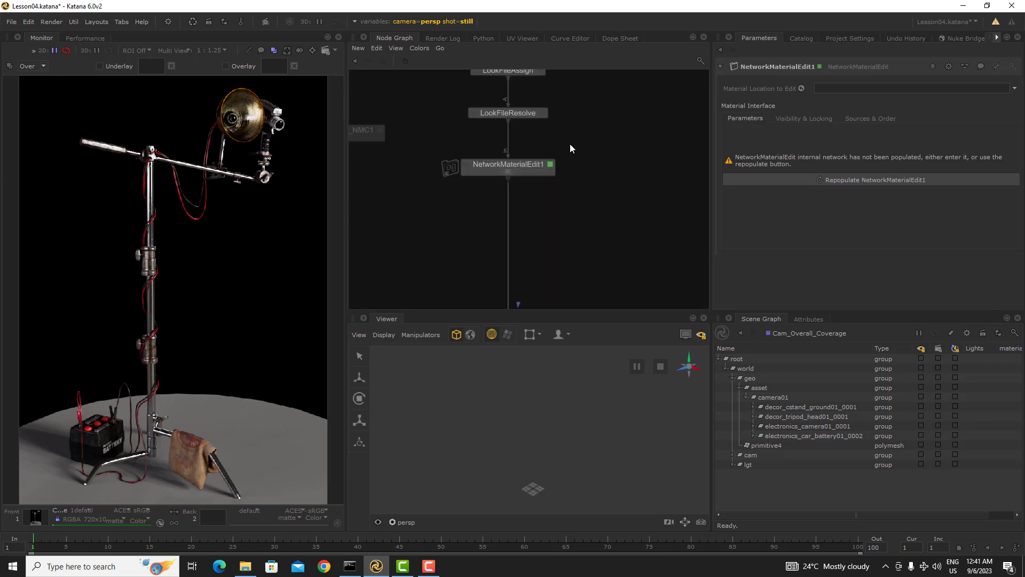
pyautogui.moveTo(570, 148); pyautogui.dragTo(579, 176, button='middle')
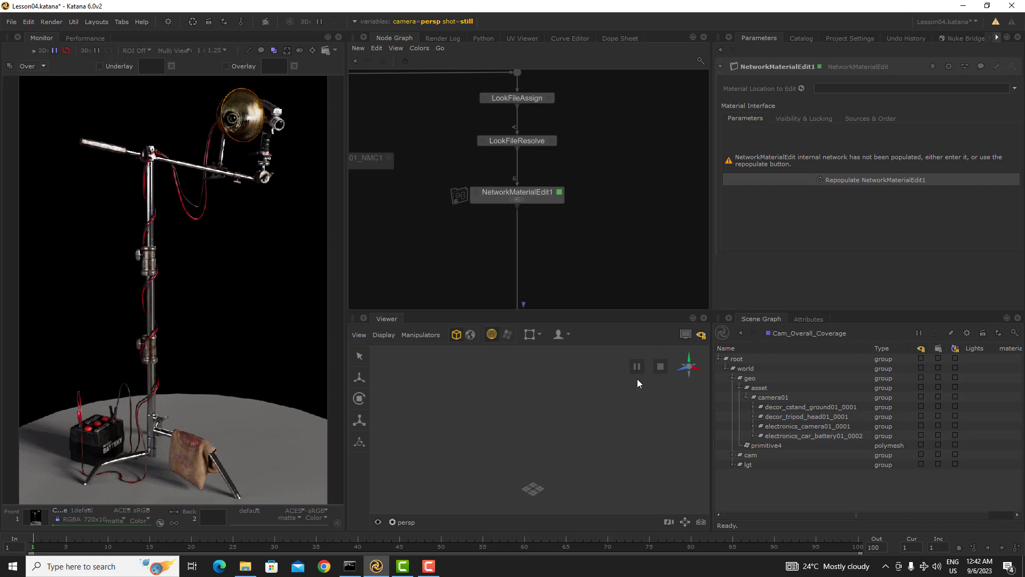
# - Try to use the object under babypine01_R_geo as NetworkMaterialEdit1's material location, and inspect the node's internal network
pyautogui.click(753, 407)
pyautogui.click(761, 417)
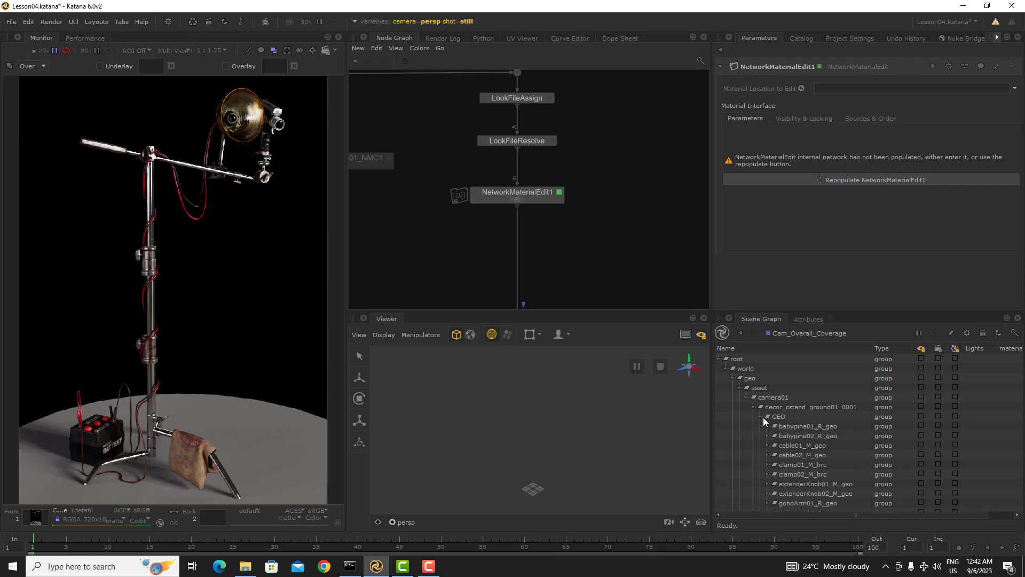
pyautogui.click(767, 436)
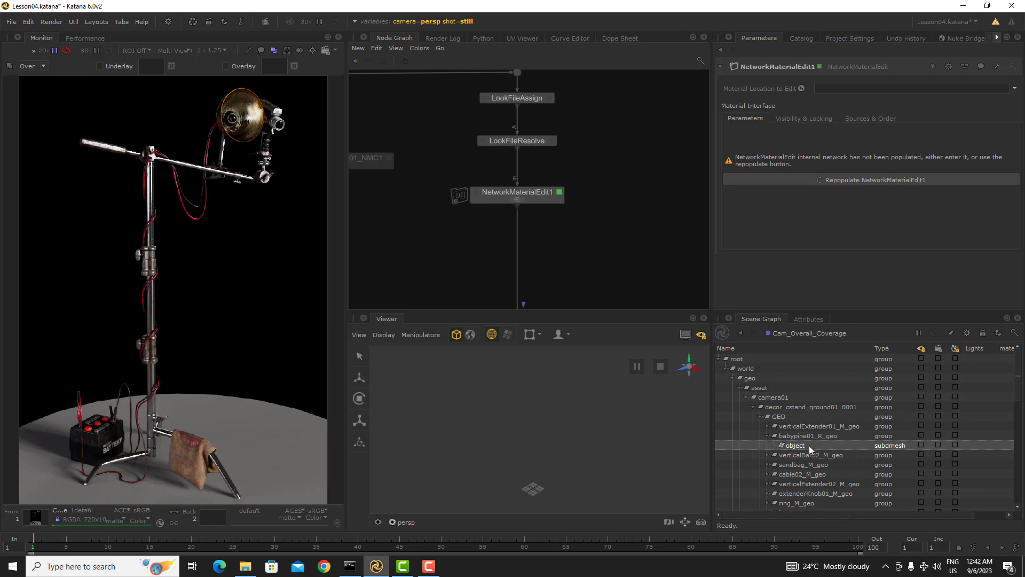
pyautogui.moveTo(804, 451); pyautogui.dragTo(789, 88)
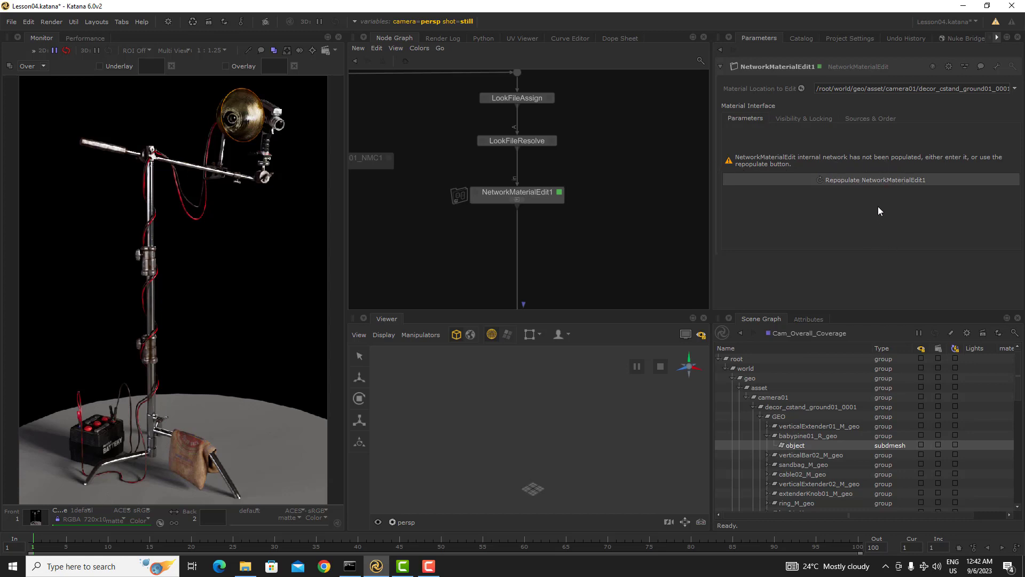
pyautogui.click(517, 199)
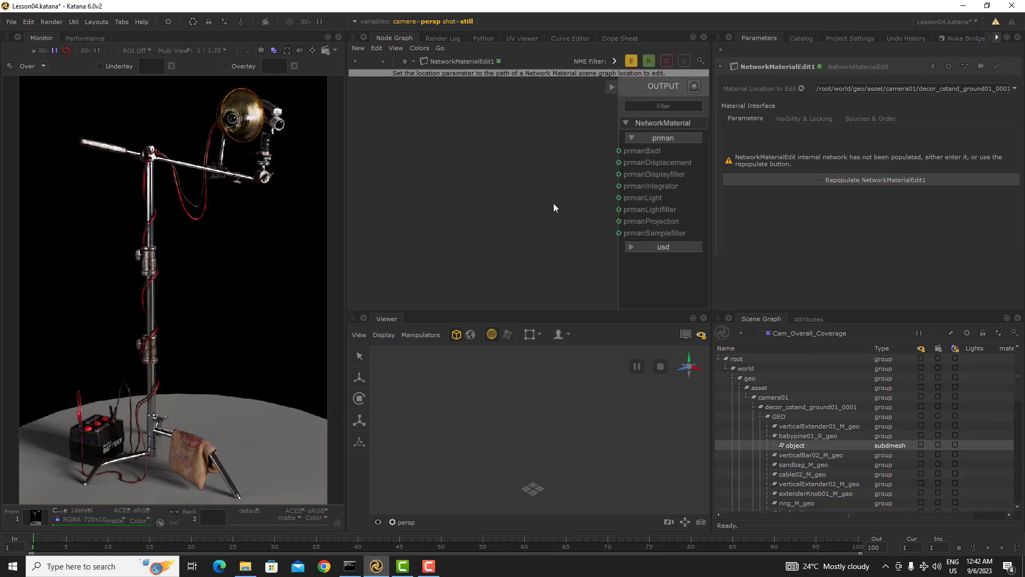
pyautogui.click(405, 61)
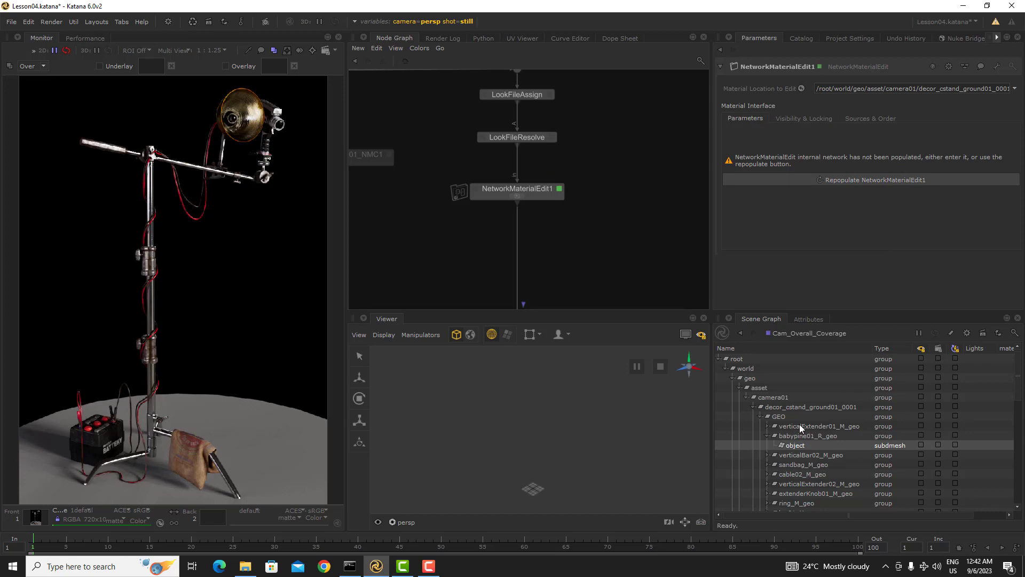
# - Assign decor_cstand_ground01_0001 as the material location to edit, repopulate NetworkMaterialEdit1 and review its texture parameters
pyautogui.click(769, 436)
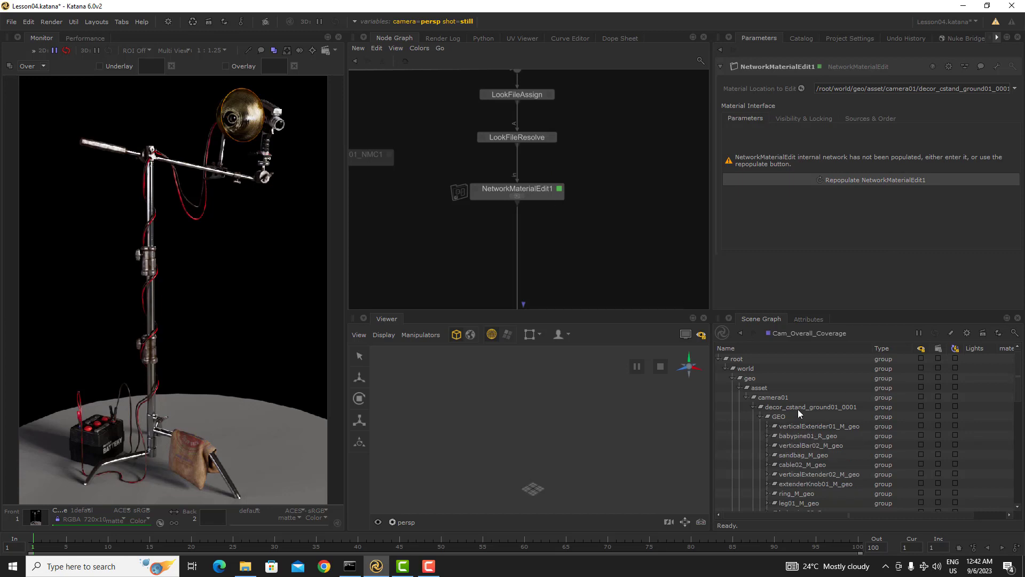
pyautogui.click(762, 417)
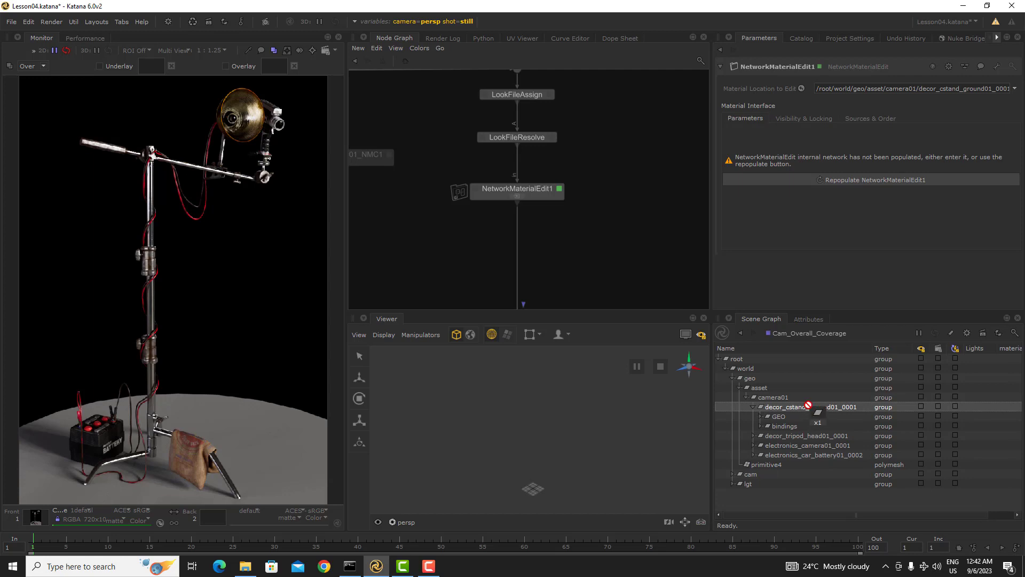
pyautogui.moveTo(813, 408); pyautogui.dragTo(778, 90)
pyautogui.click(845, 181)
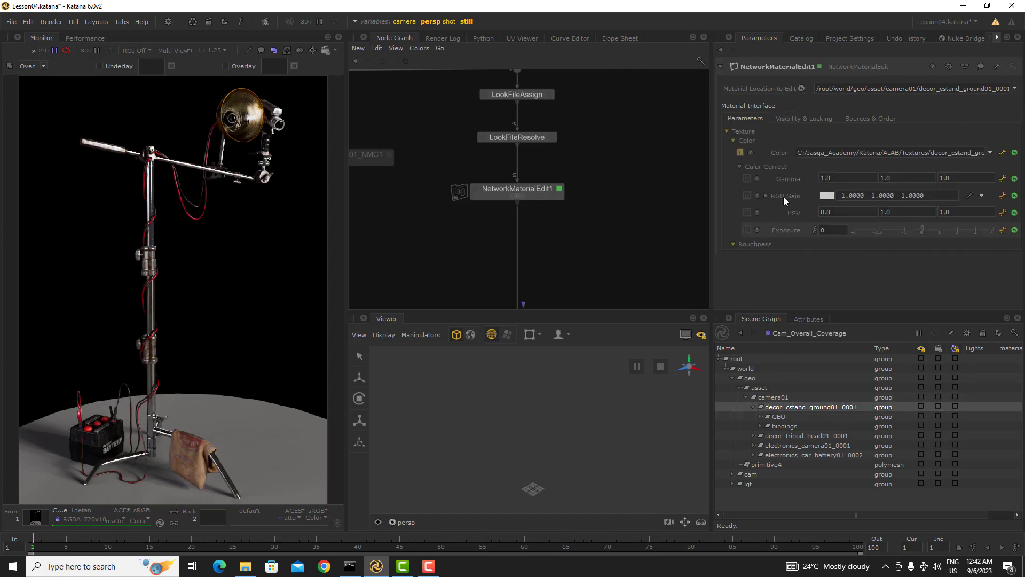
pyautogui.scroll(-1, 785, 208)
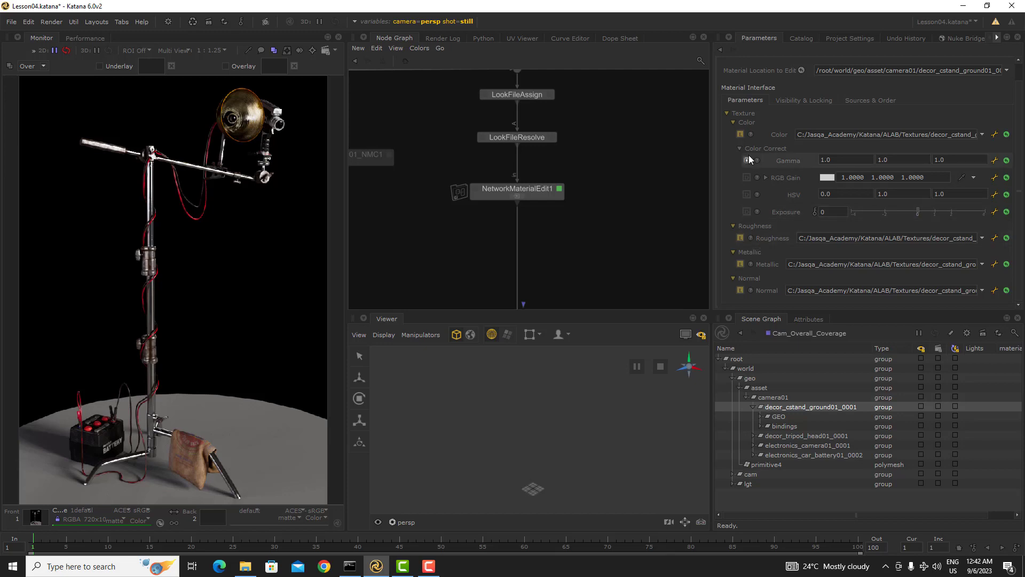
pyautogui.click(733, 122)
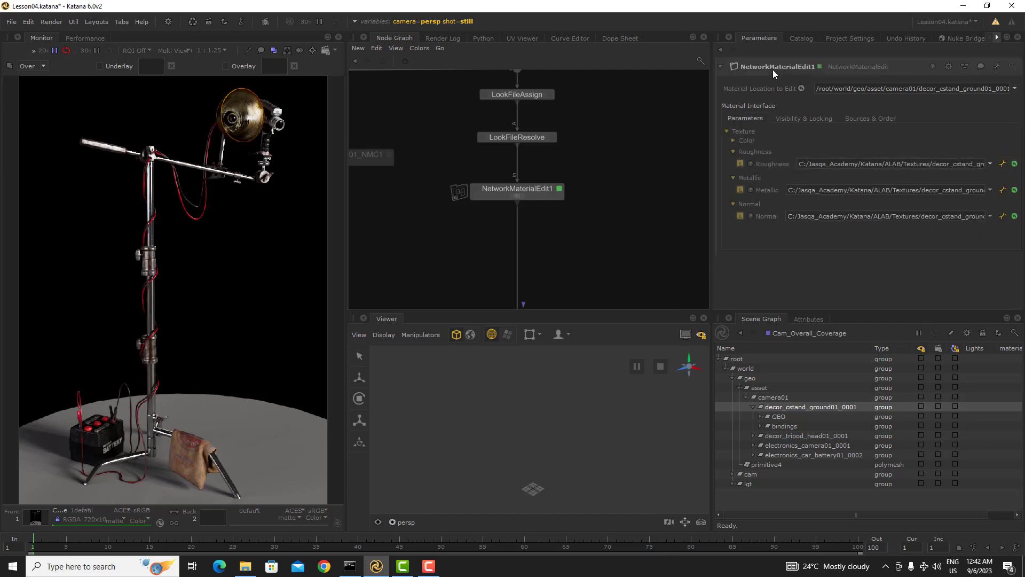
pyautogui.click(746, 141)
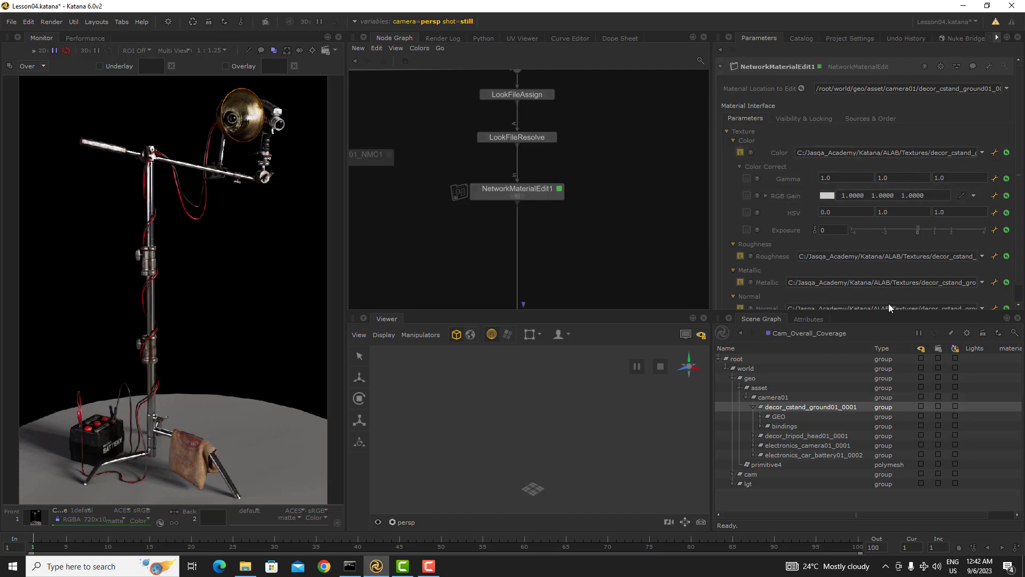
# - Enter NetworkMaterialEdit1's network and move the final shader node and the node feeding it lower in the graph
pyautogui.click(517, 195)
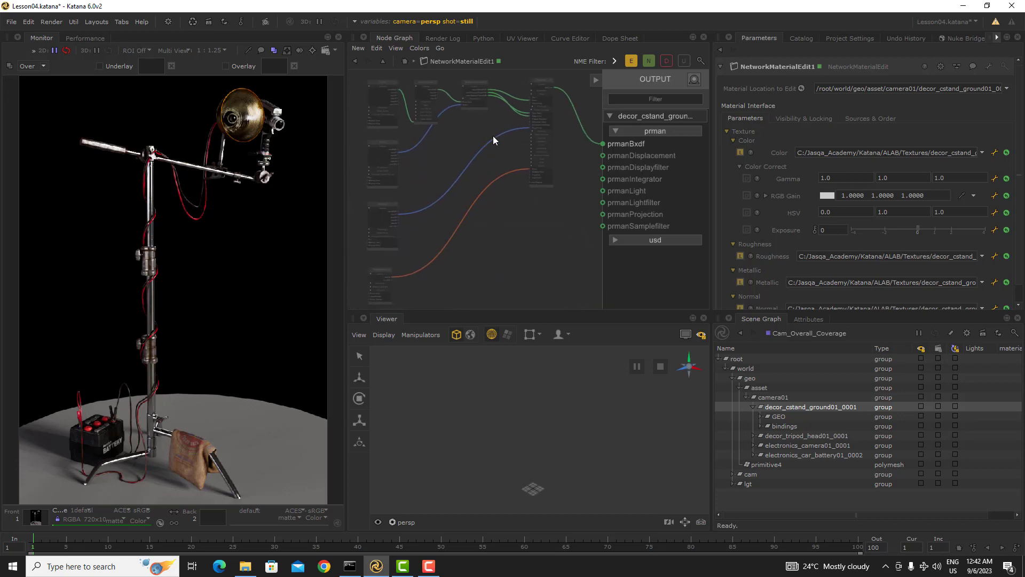
pyautogui.moveTo(543, 79); pyautogui.dragTo(558, 124)
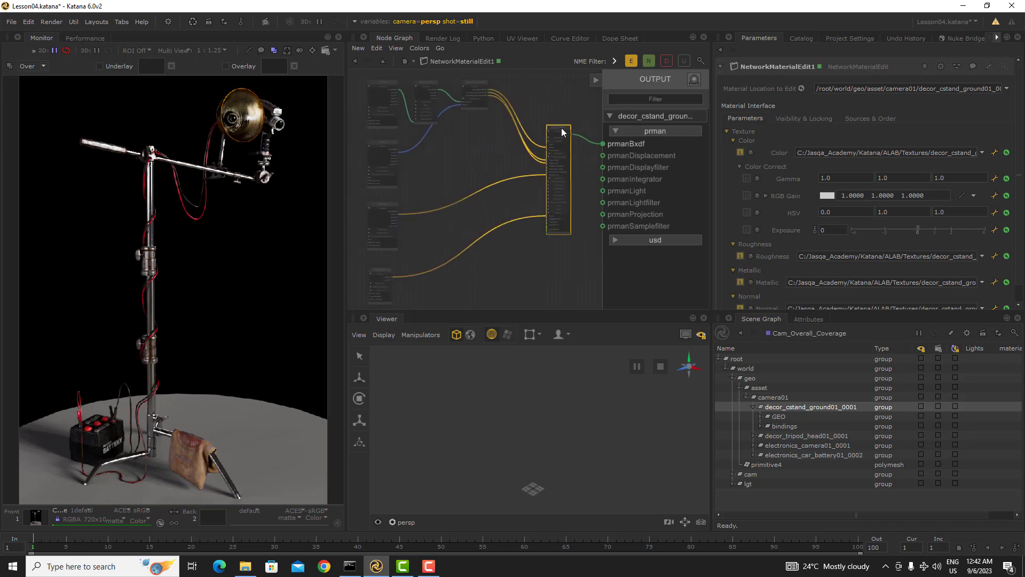
pyautogui.click(469, 89)
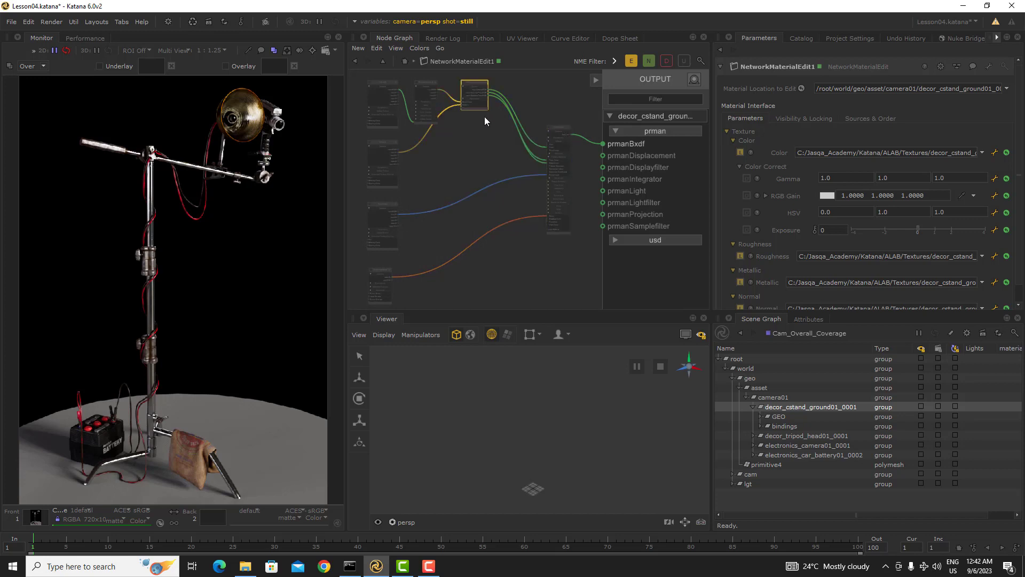
pyautogui.moveTo(479, 83)
pyautogui.mouseDown()
pyautogui.moveTo(499, 139)
pyautogui.moveTo(498, 131)
pyautogui.mouseUp()
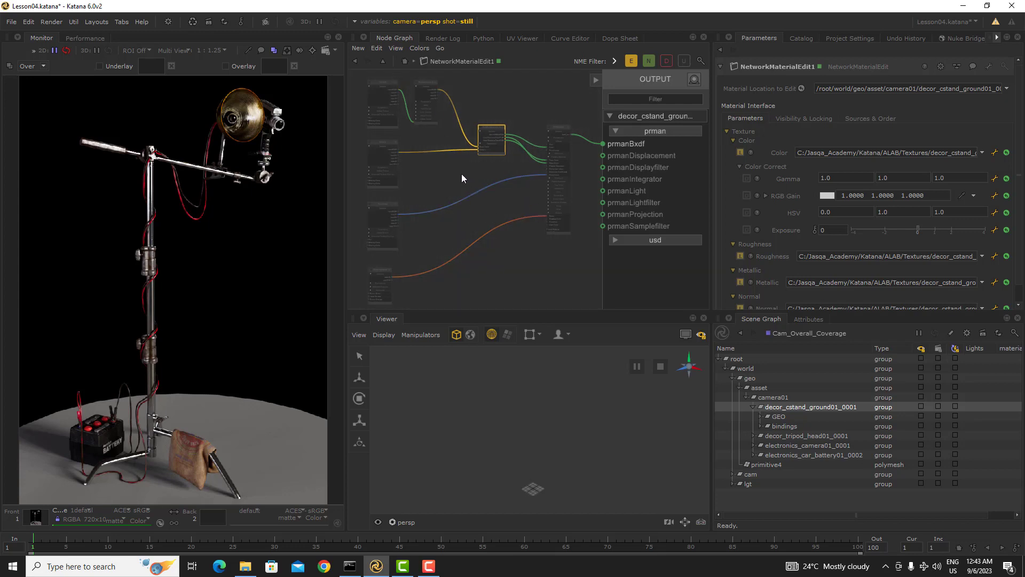
# - Set the third Output Max component of PxrColorCorrect8 to 0.5
pyautogui.scroll(6, 408, 129)
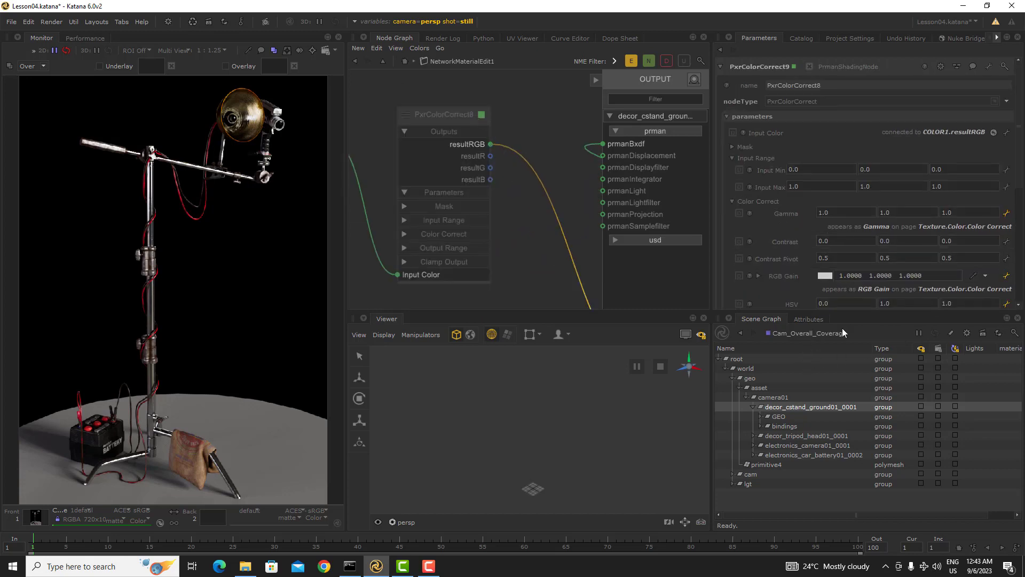
pyautogui.scroll(-1, 843, 280)
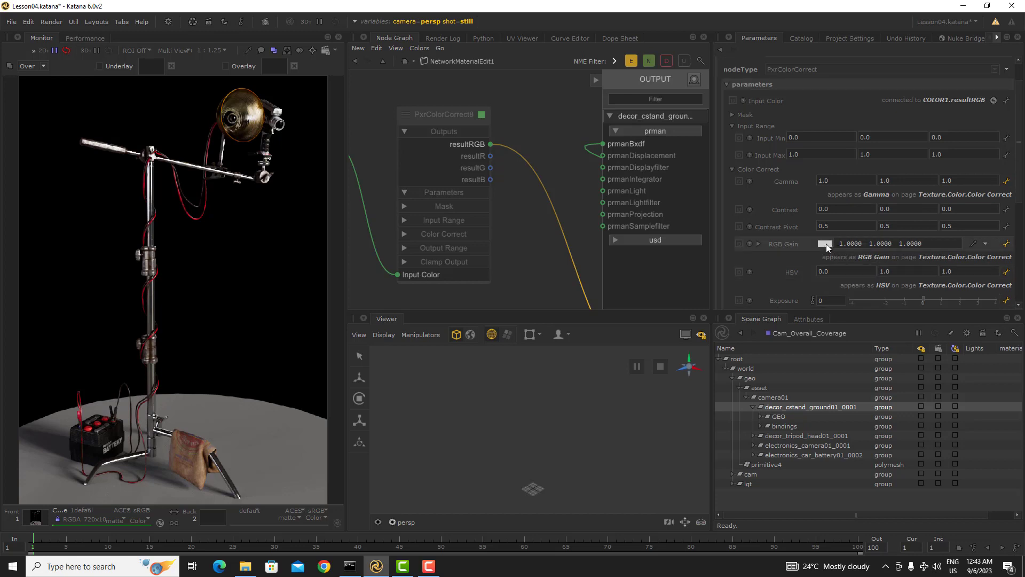
pyautogui.scroll(-3, 958, 283)
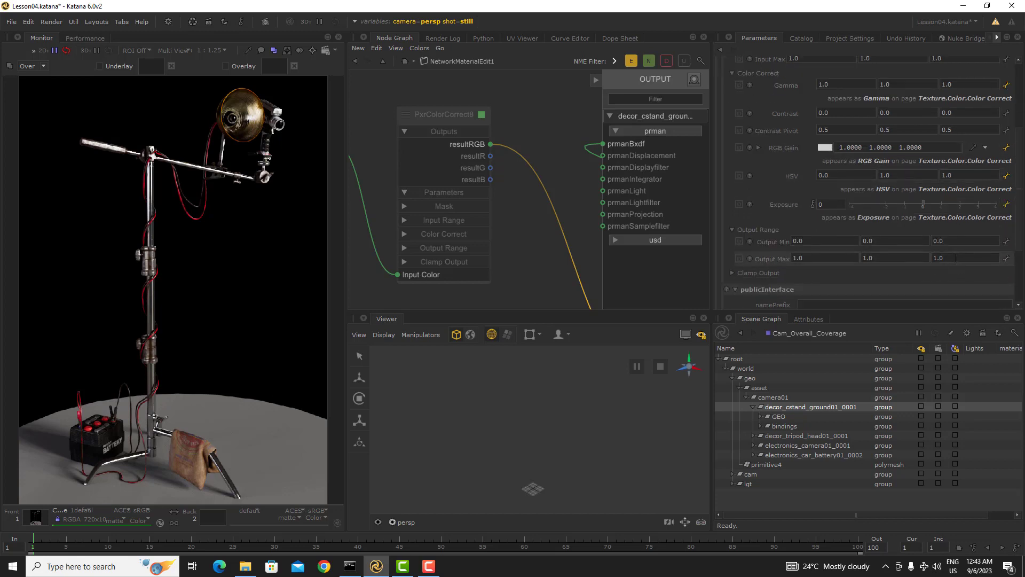
pyautogui.click(955, 258)
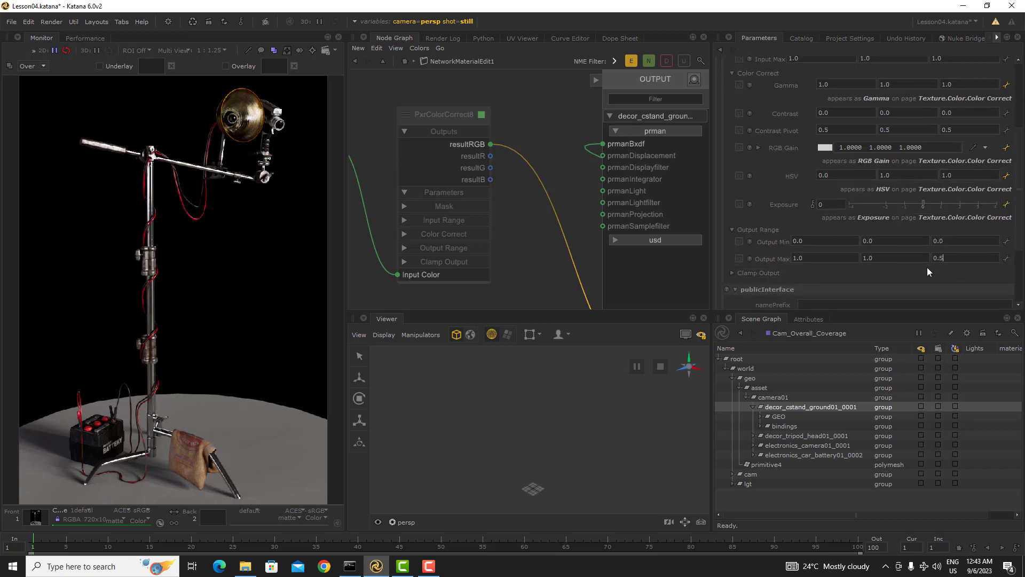
pyautogui.press('Return')
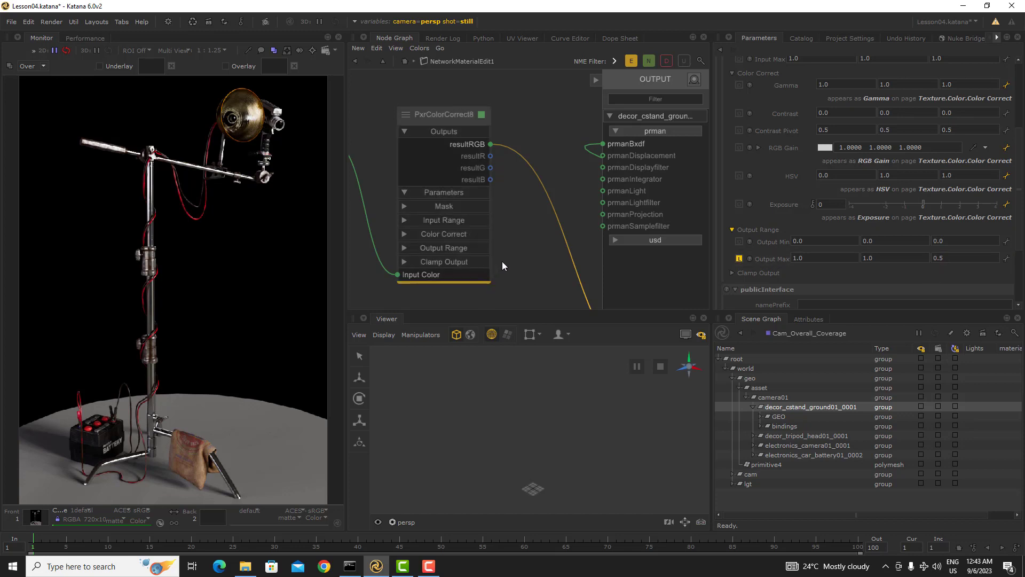
pyautogui.moveTo(502, 261); pyautogui.dragTo(546, 245, button='middle')
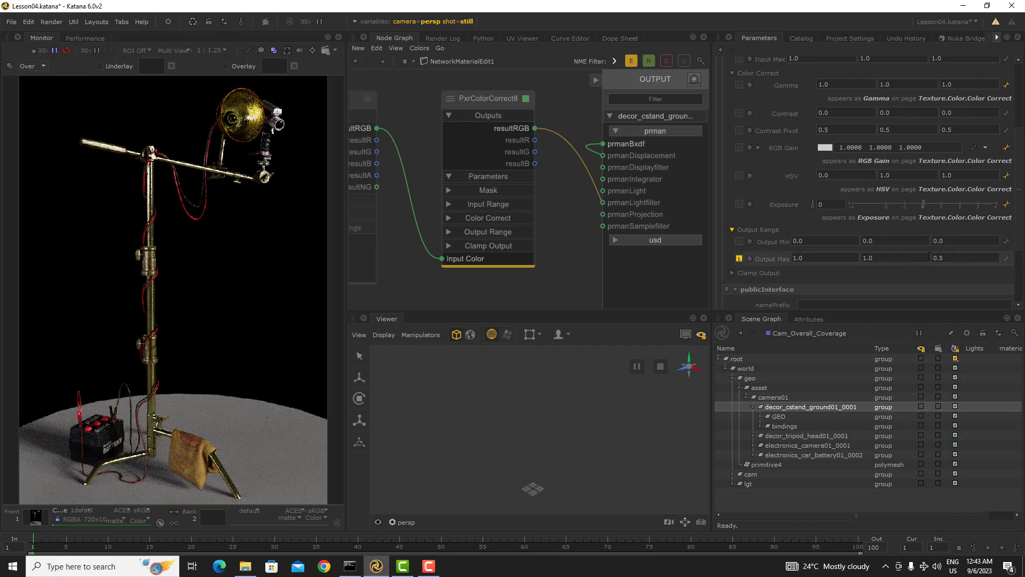
# - Set the second and first Output Max components of PxrColorCorrect8 to 0.5 as well
pyautogui.click(955, 257)
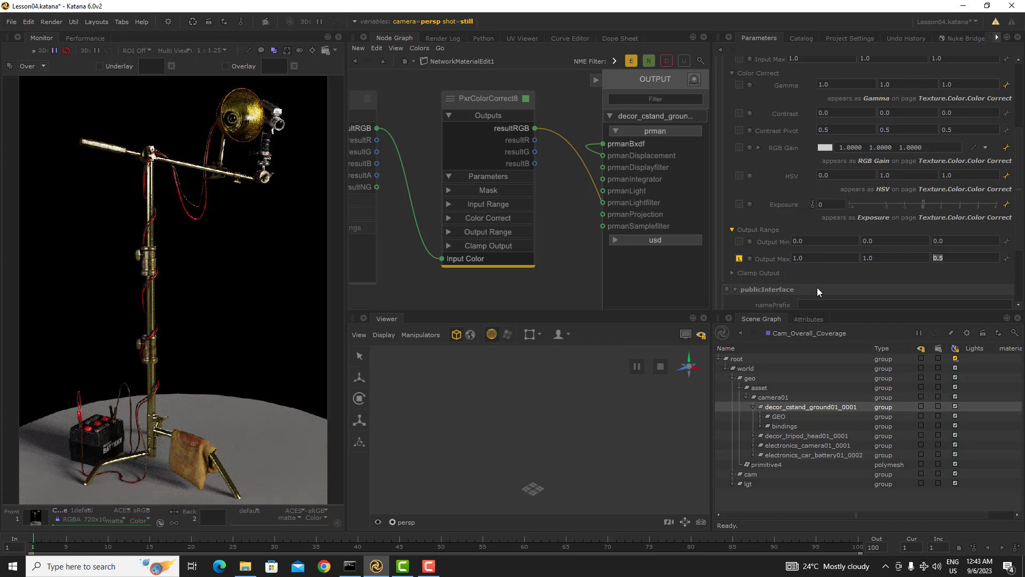
pyautogui.click(870, 258)
pyautogui.write('0')
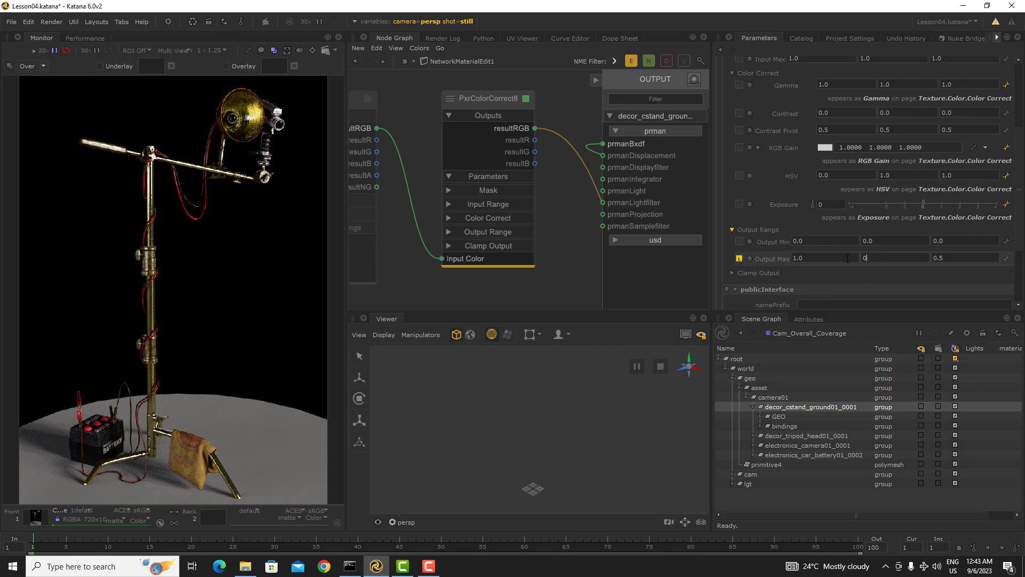
pyautogui.write('.5')
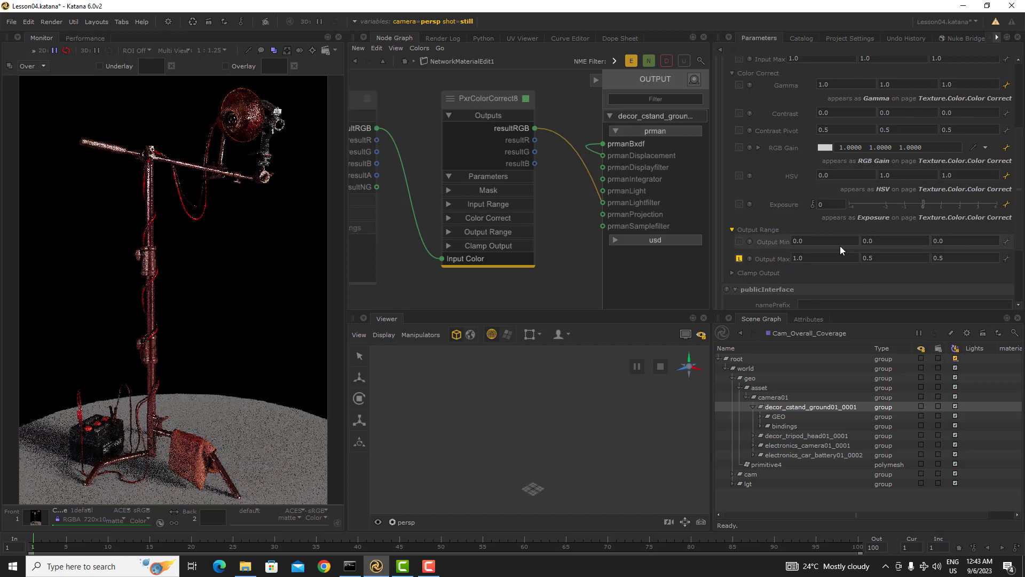
pyautogui.click(825, 257)
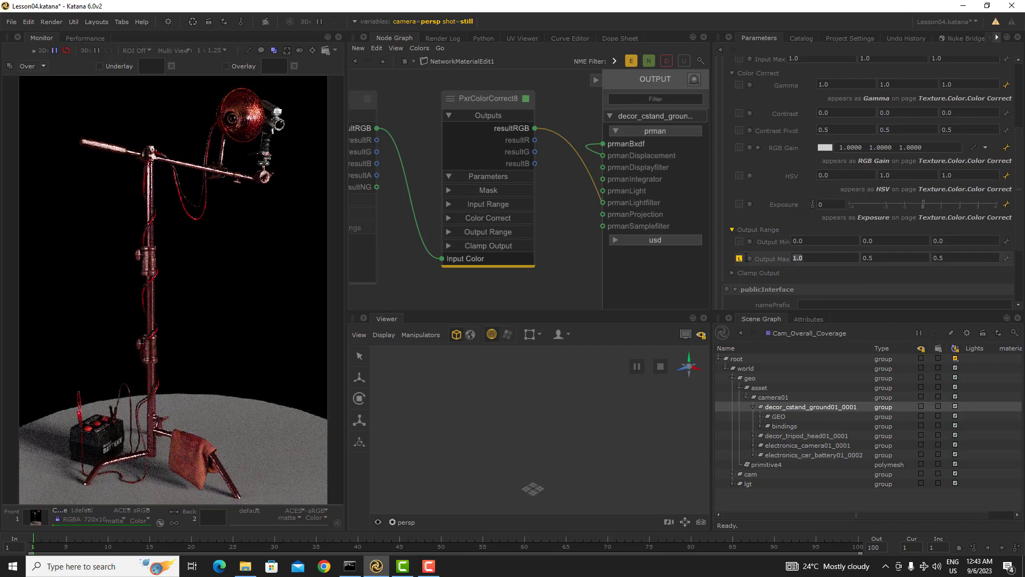
pyautogui.write('0.5')
pyautogui.press('Return')
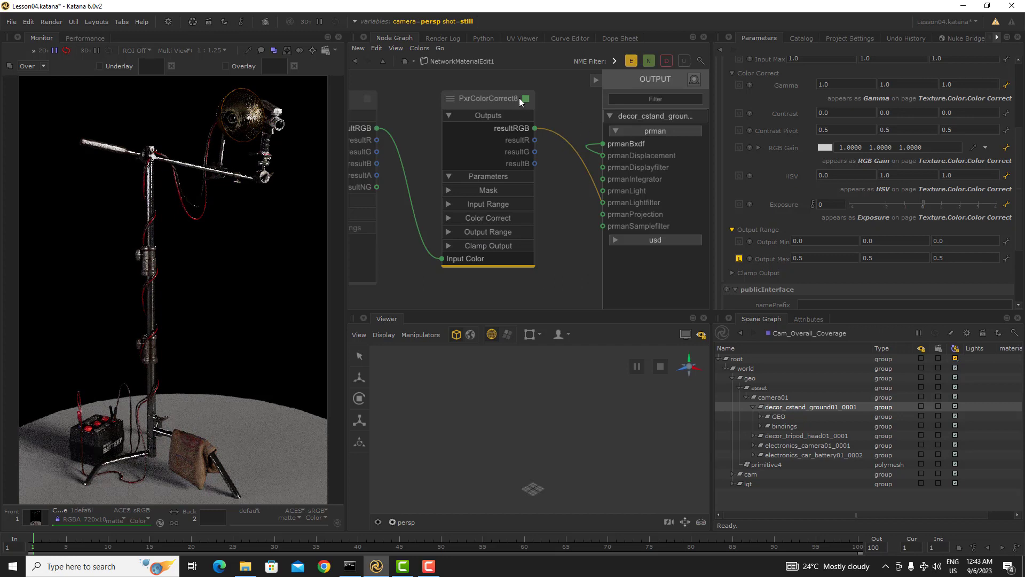
pyautogui.moveTo(531, 107); pyautogui.dragTo(529, 147, button='middle')
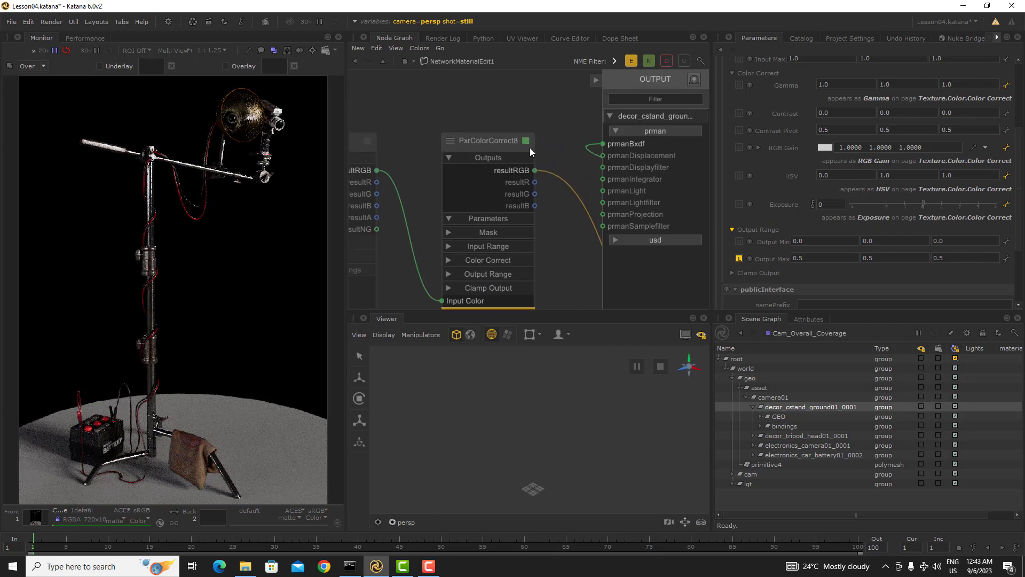
pyautogui.scroll(-5, 550, 160)
pyautogui.scroll(5, 538, 156)
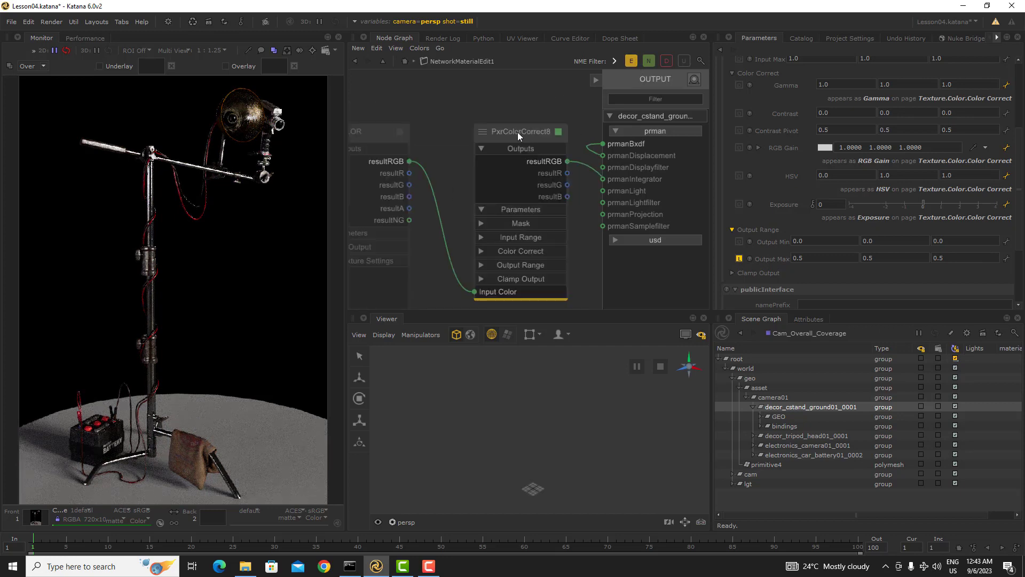
# - Add a PxrRemap node to the network, placing it in the empty area below the metallic connection
pyautogui.moveTo(375, 145); pyautogui.dragTo(466, 117, button='middle')
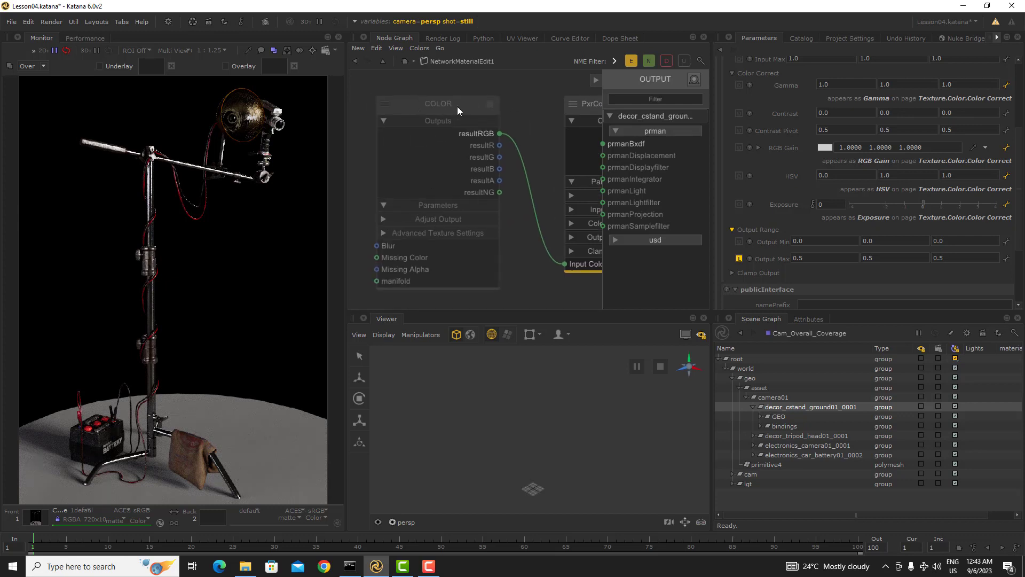
pyautogui.moveTo(578, 268); pyautogui.dragTo(477, 273, button='middle')
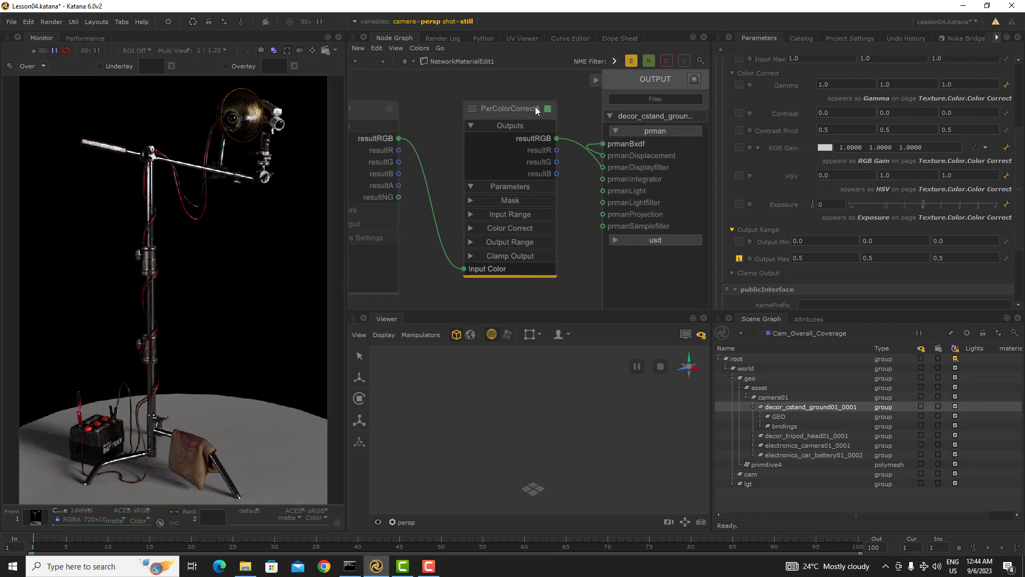
pyautogui.moveTo(563, 283); pyautogui.dragTo(504, 283, button='middle')
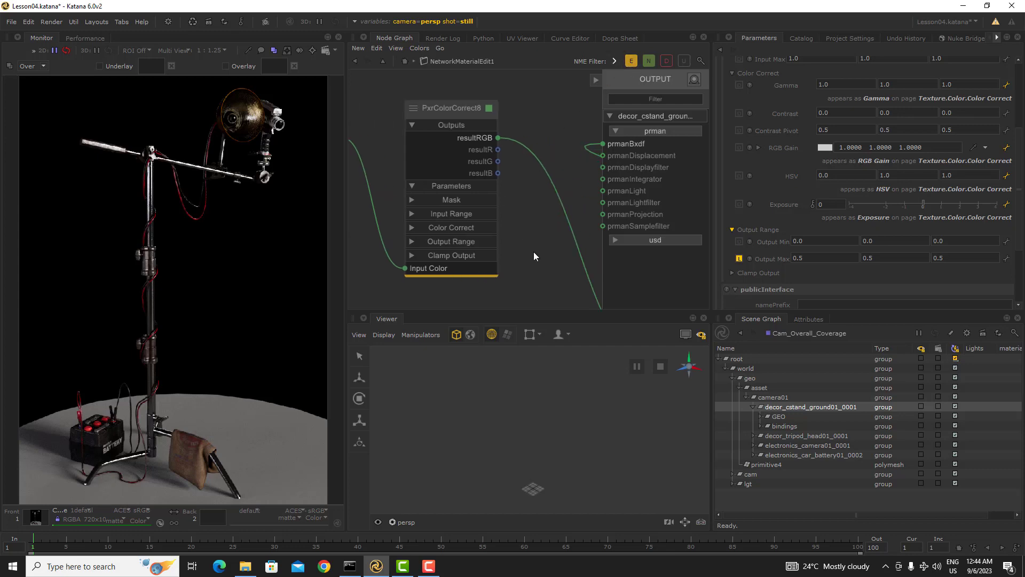
pyautogui.scroll(-3, 534, 251)
pyautogui.moveTo(533, 265); pyautogui.dragTo(493, 212, button='middle')
pyautogui.press('Tab')
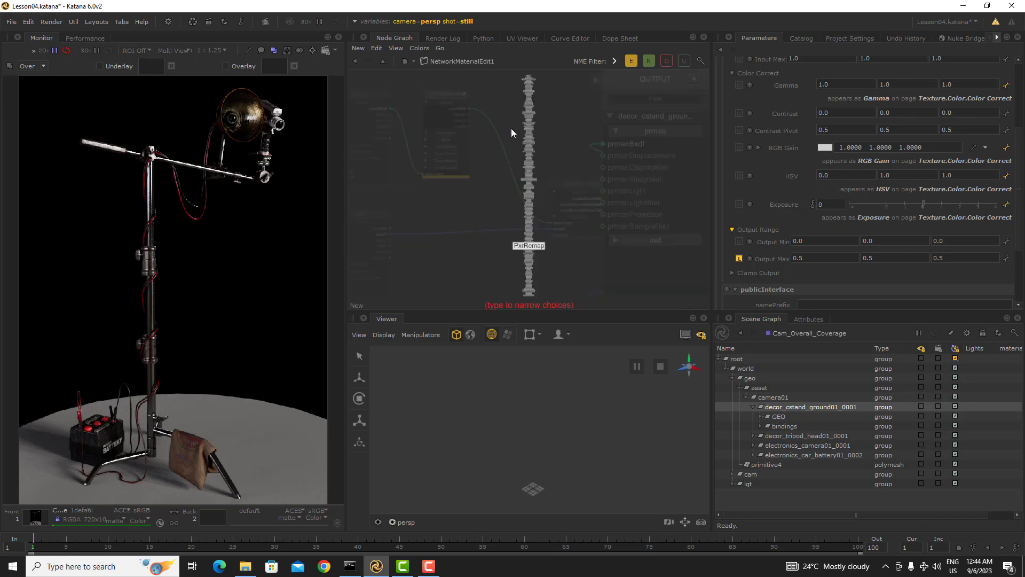
pyautogui.write('rema')
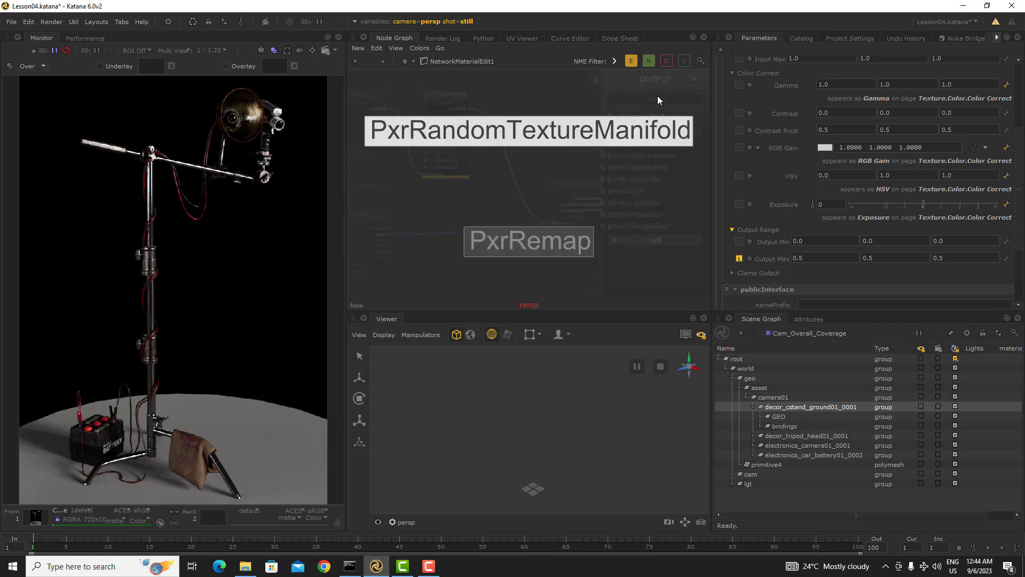
pyautogui.press('Down')
pyautogui.press('Return')
pyautogui.click(486, 283)
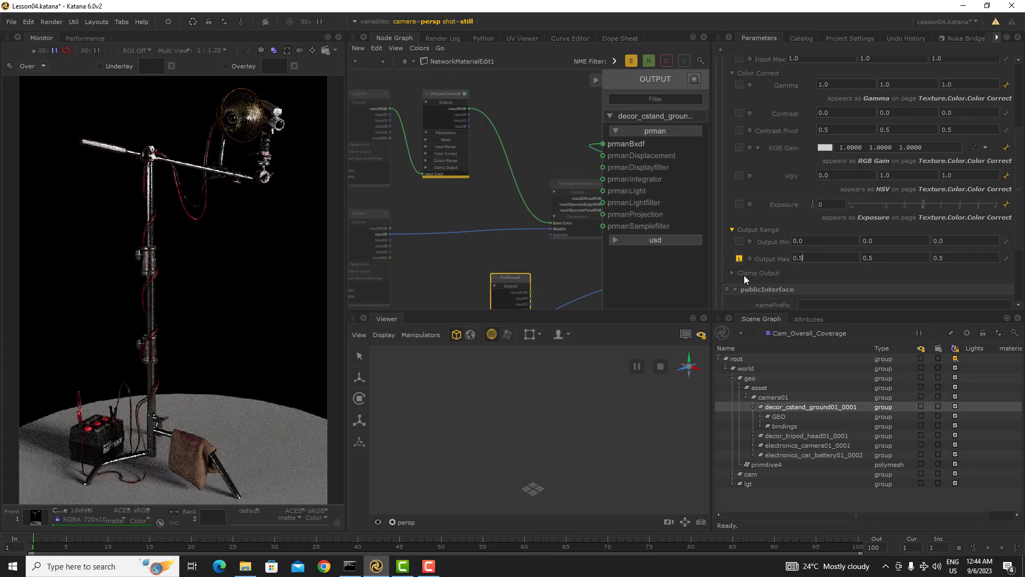
# - Set all three Output Max components of PxrColorCorrect8 to 1.0 and clear the parameter's local override
pyautogui.doubleClick(824, 258)
pyautogui.write('1')
pyautogui.press('Tab')
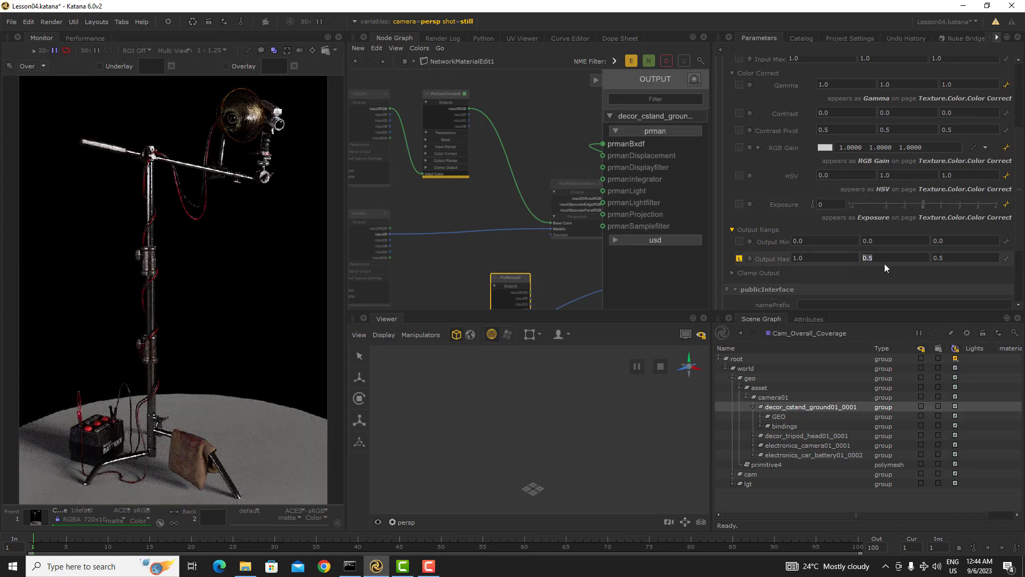
pyautogui.write('1')
pyautogui.press('Tab')
pyautogui.write('1')
pyautogui.press('Return')
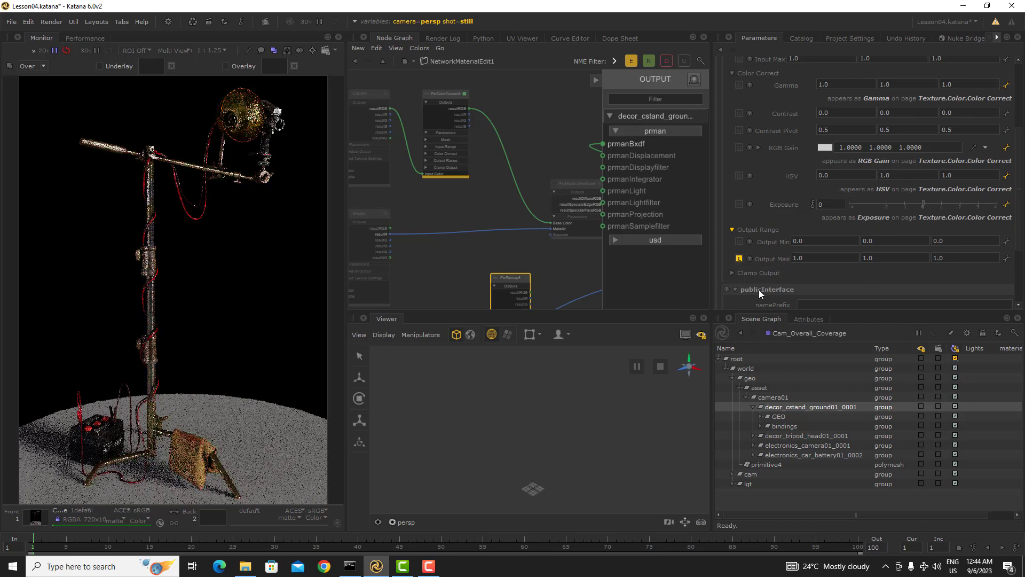
pyautogui.click(739, 259)
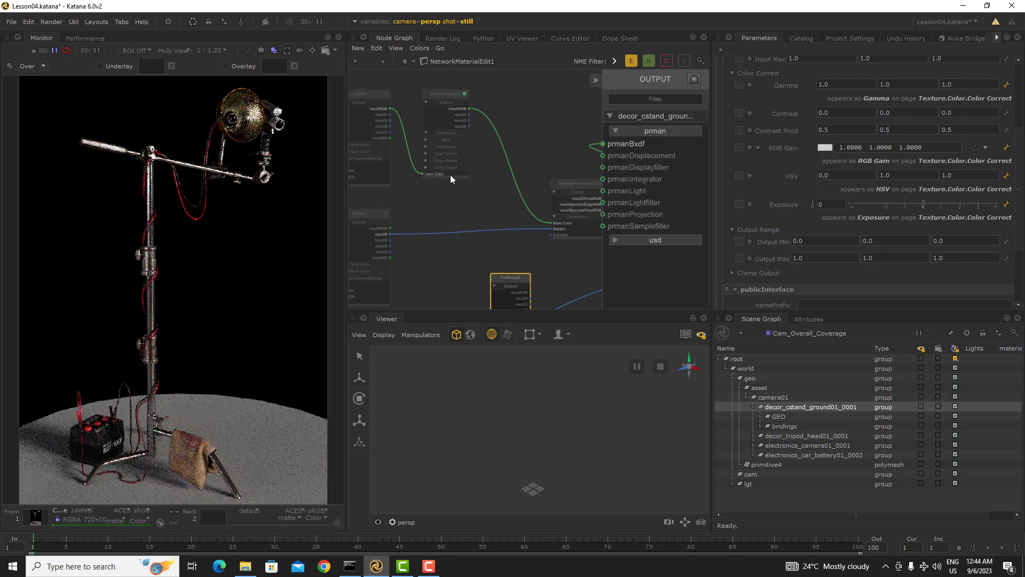
# - Move the PxrRemap node beside the texture nodes and connect the Roughness texture's resultRGB to its Input Color
pyautogui.moveTo(462, 245); pyautogui.dragTo(486, 148, button='middle')
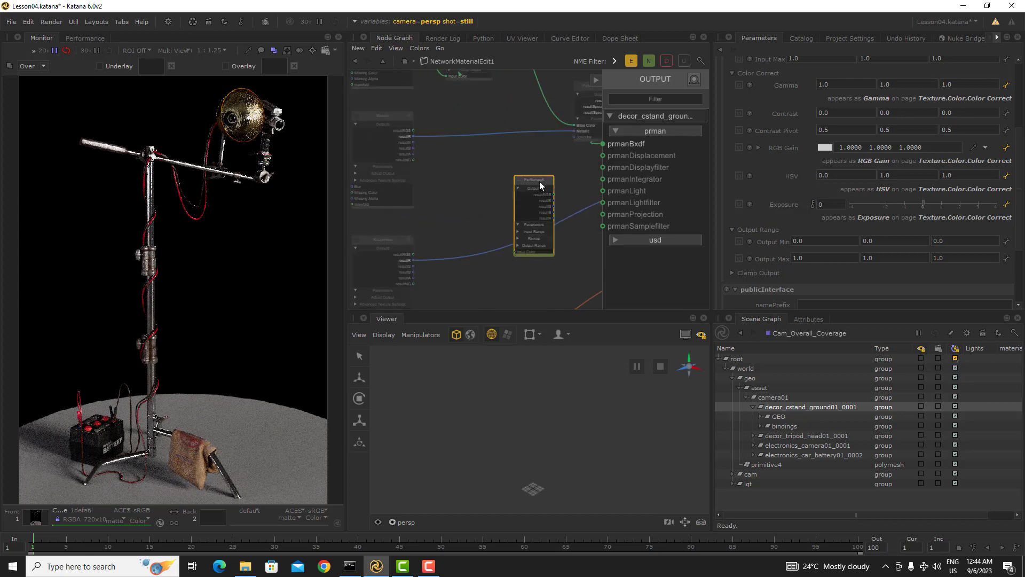
pyautogui.moveTo(541, 185); pyautogui.dragTo(498, 151)
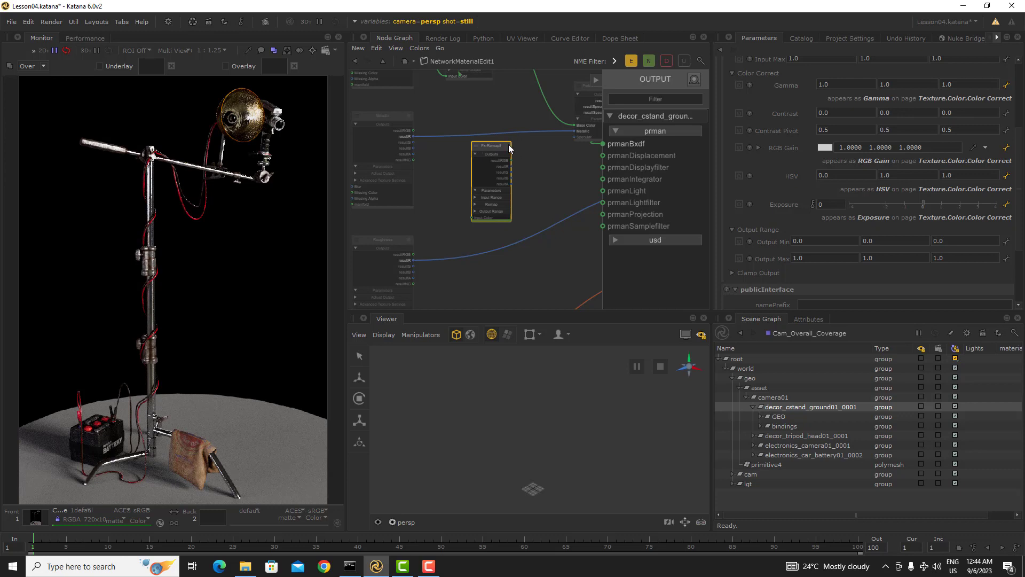
pyautogui.scroll(3, 498, 151)
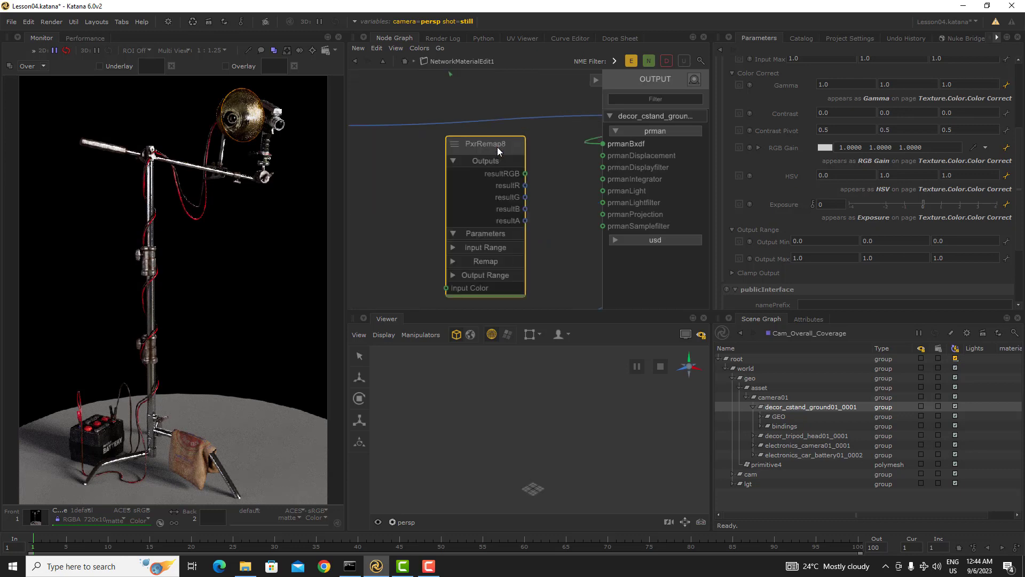
pyautogui.scroll(-3, 498, 151)
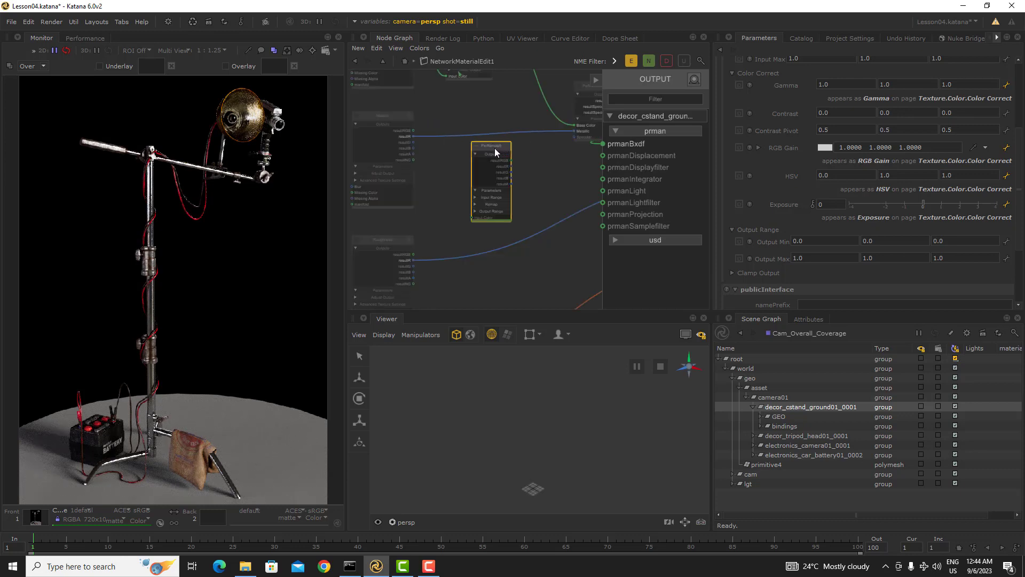
pyautogui.scroll(3, 487, 219)
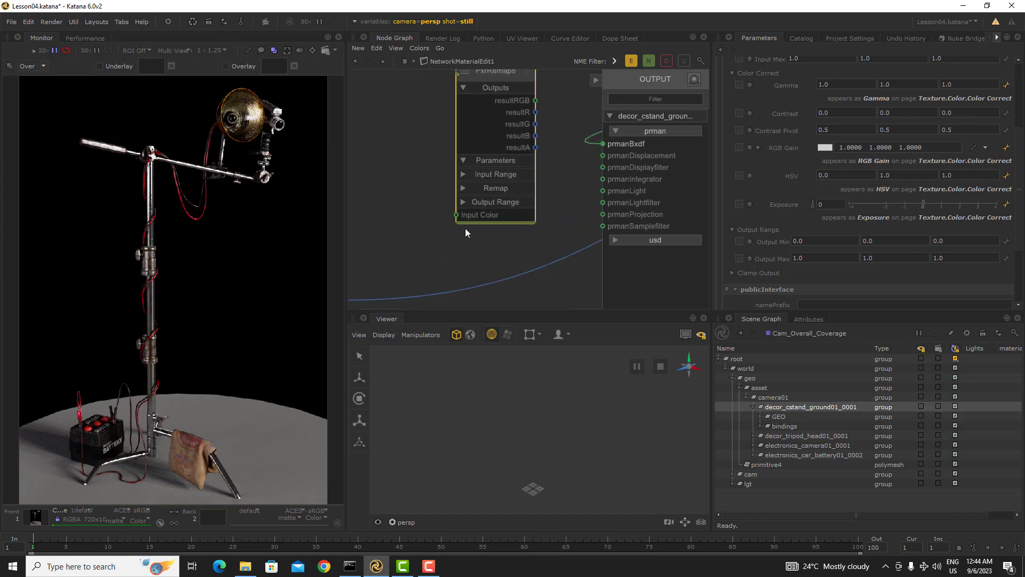
pyautogui.scroll(-3, 465, 229)
pyautogui.moveTo(472, 229); pyautogui.dragTo(486, 239, button='middle')
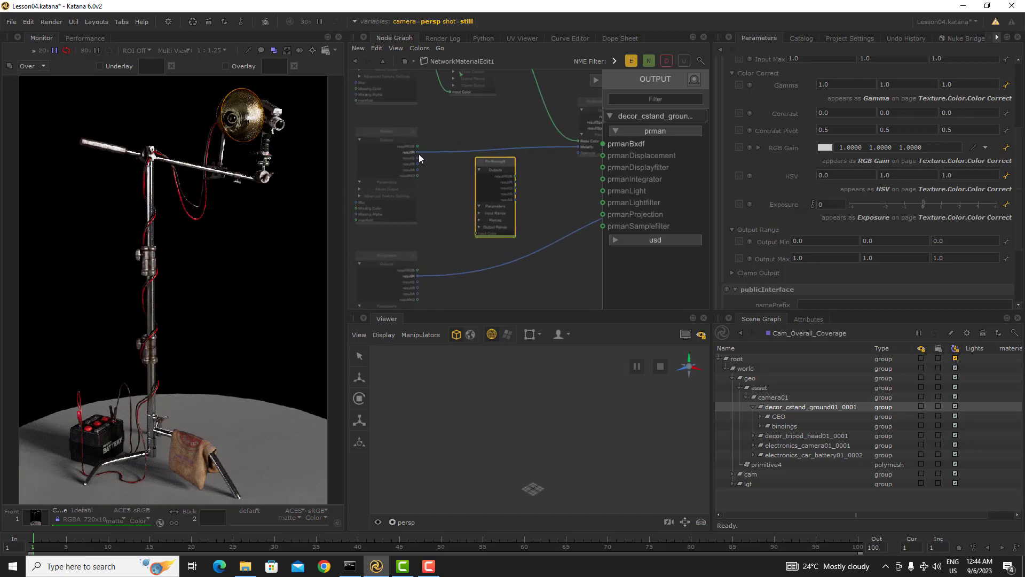
pyautogui.moveTo(417, 276); pyautogui.dragTo(431, 206, button='middle')
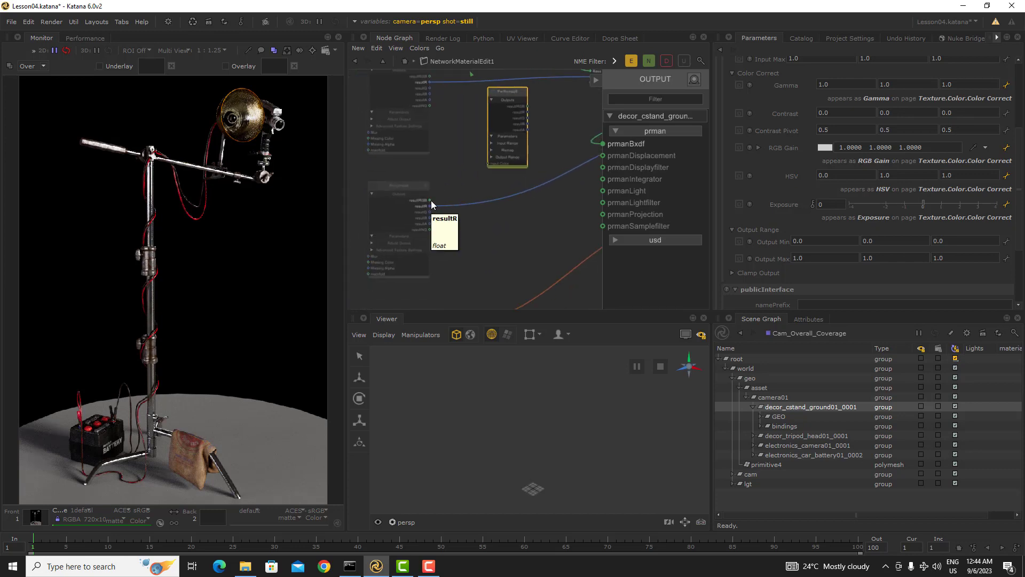
pyautogui.click(430, 201)
pyautogui.click(489, 163)
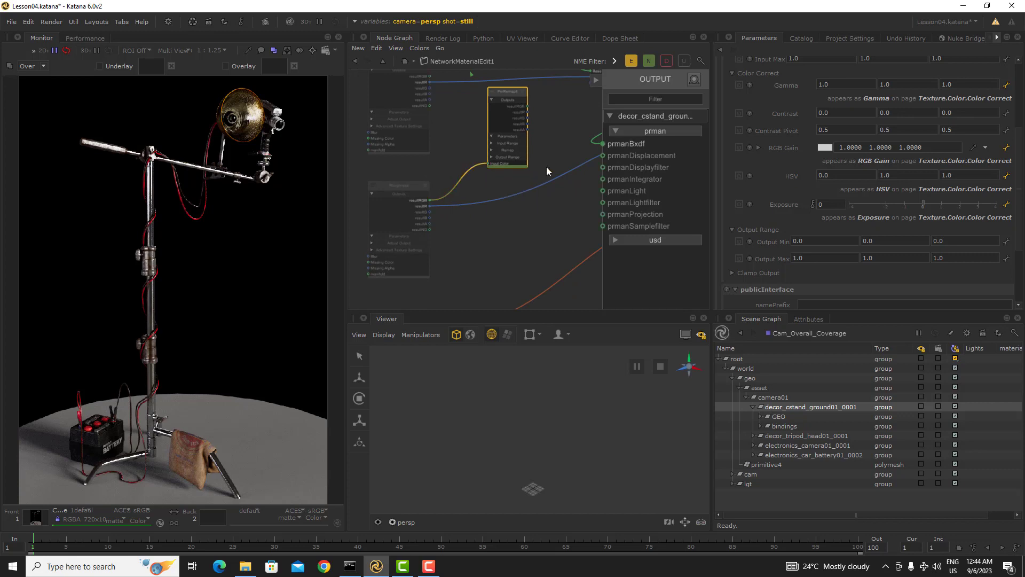
# - Feed the PxrRemap node's resultR into the final surface shader's specular Roughness input and move the remap node lower
pyautogui.moveTo(546, 166); pyautogui.dragTo(453, 200, button='middle')
pyautogui.moveTo(597, 148); pyautogui.dragTo(492, 149, button='middle')
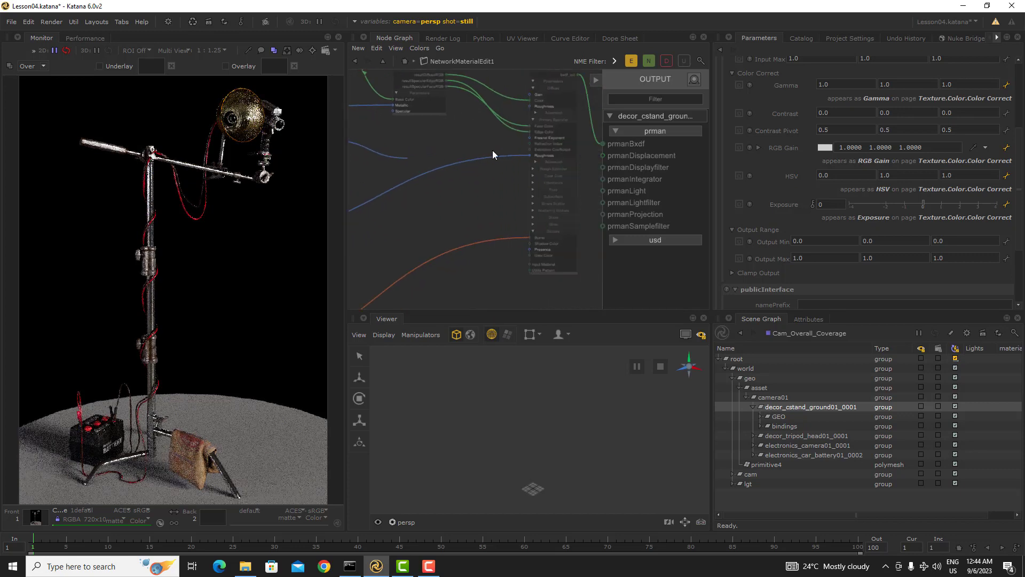
pyautogui.moveTo(428, 160); pyautogui.dragTo(567, 166, button='middle')
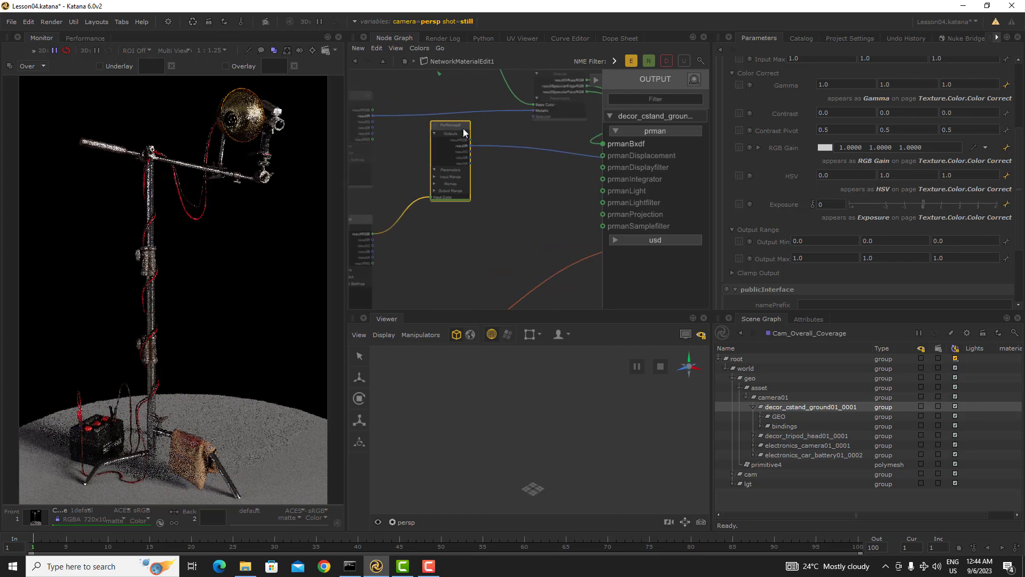
pyautogui.moveTo(462, 131); pyautogui.dragTo(471, 175)
# - Open the PxrRemap node's parameters and set Output Min in its output range to 0.776
pyautogui.click(474, 177)
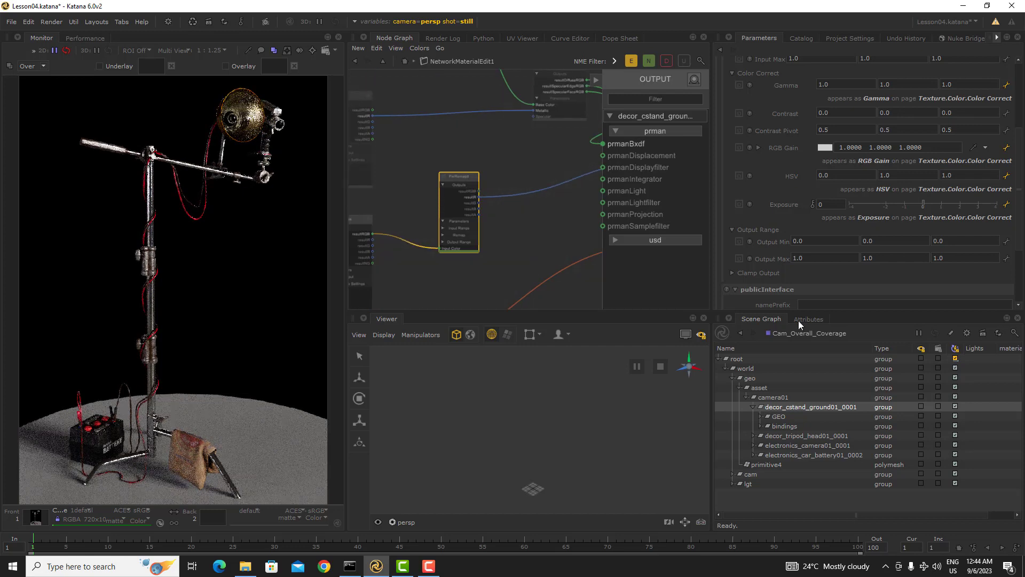
pyautogui.click(748, 169)
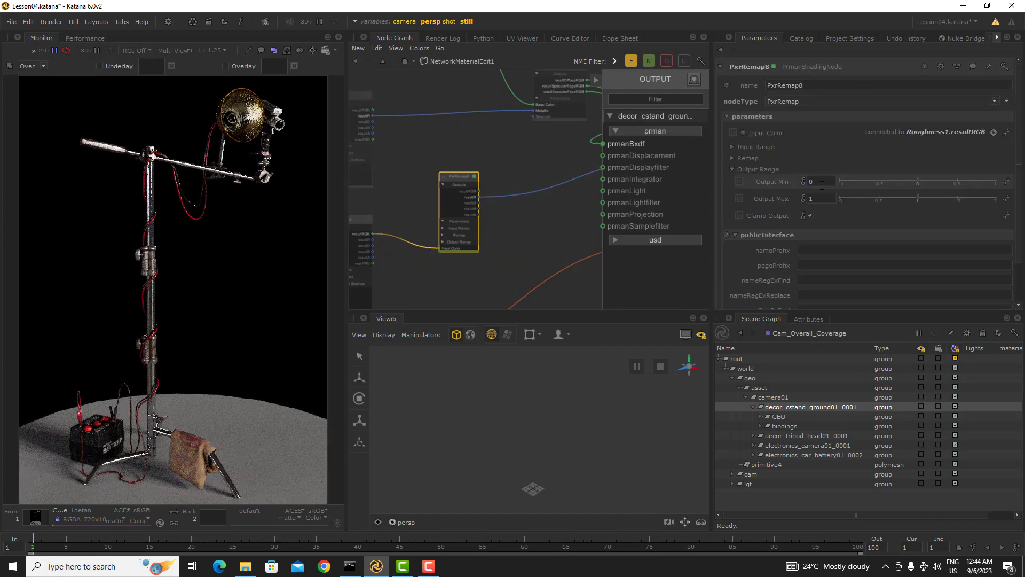
pyautogui.moveTo(931, 181); pyautogui.dragTo(993, 181)
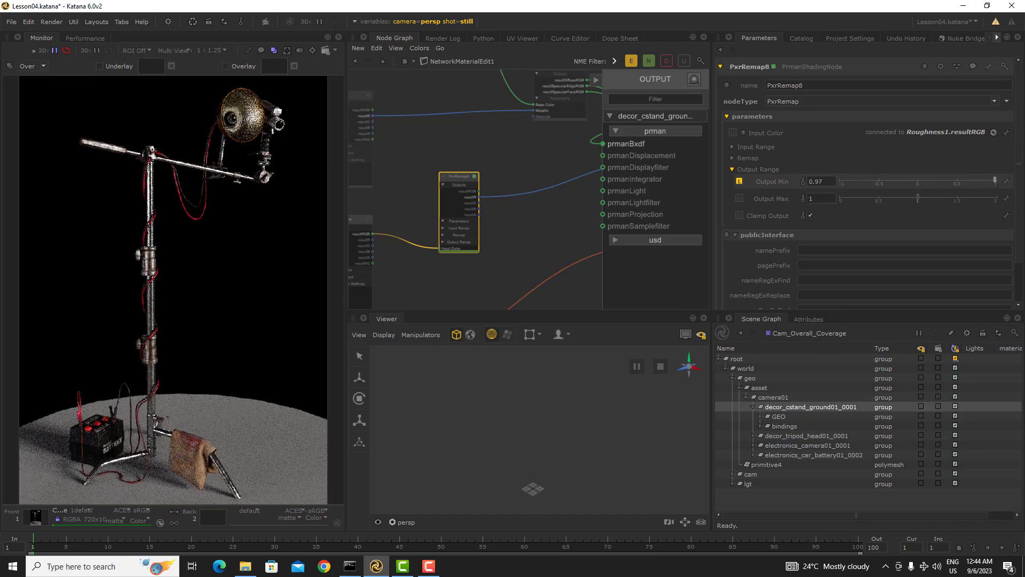
pyautogui.moveTo(994, 181); pyautogui.dragTo(979, 182)
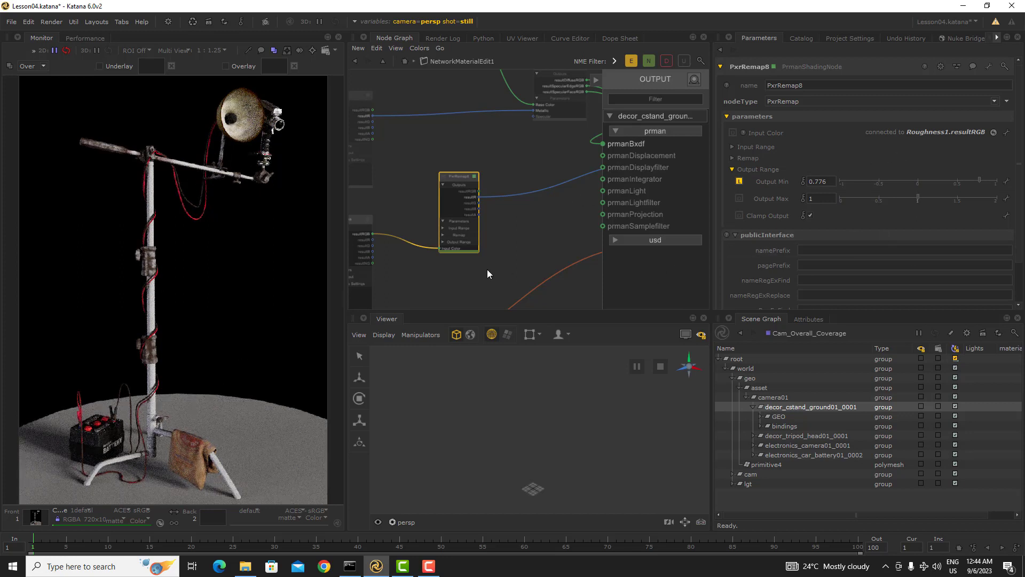
# - Move the PxrRemap node closer to the final surface shader to tidy the network layout
pyautogui.moveTo(476, 264); pyautogui.dragTo(492, 256, button='middle')
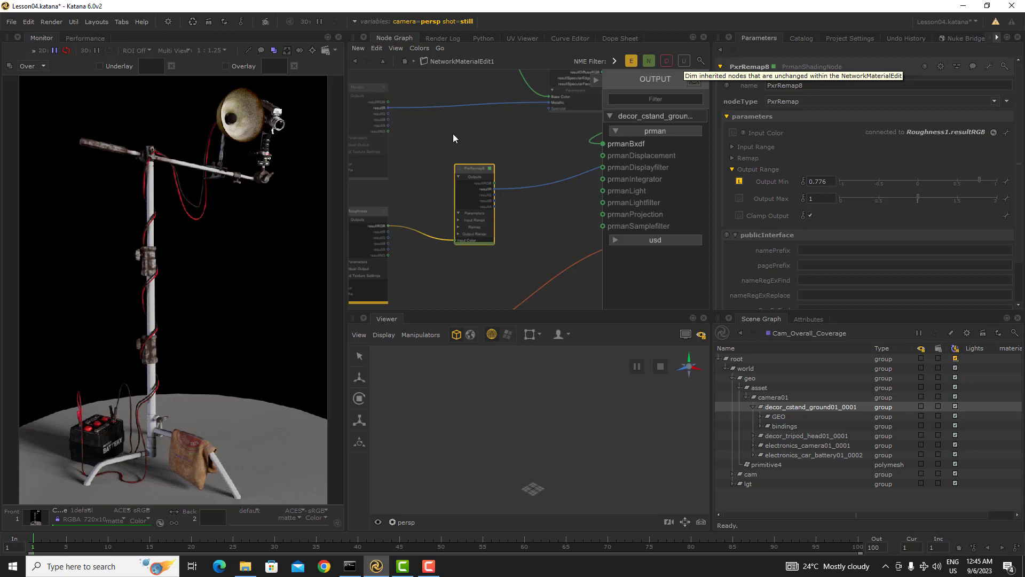
pyautogui.moveTo(431, 104); pyautogui.dragTo(486, 127, button='middle')
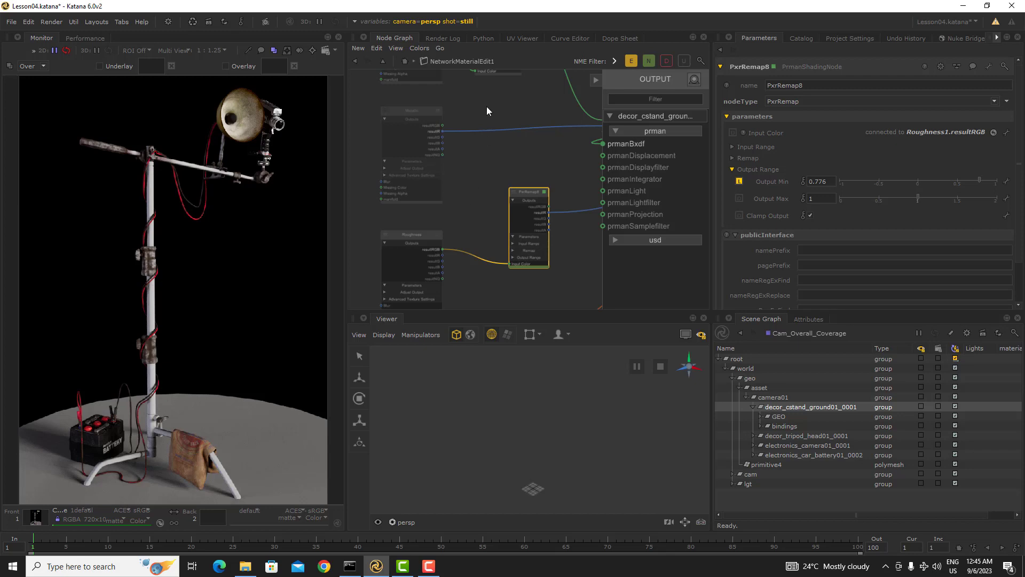
pyautogui.moveTo(486, 160); pyautogui.dragTo(447, 178, button='middle')
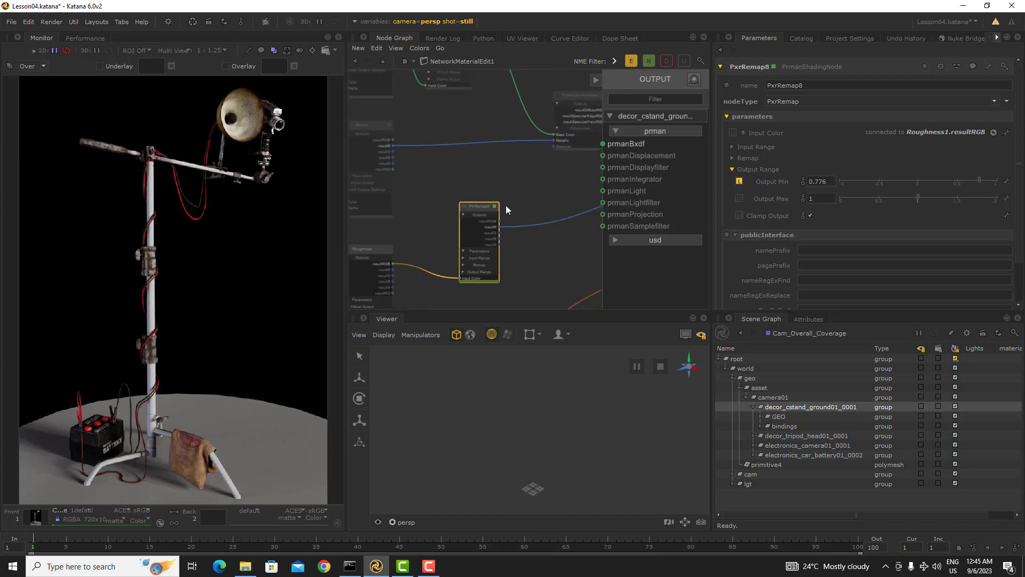
pyautogui.moveTo(538, 207); pyautogui.dragTo(507, 190, button='middle')
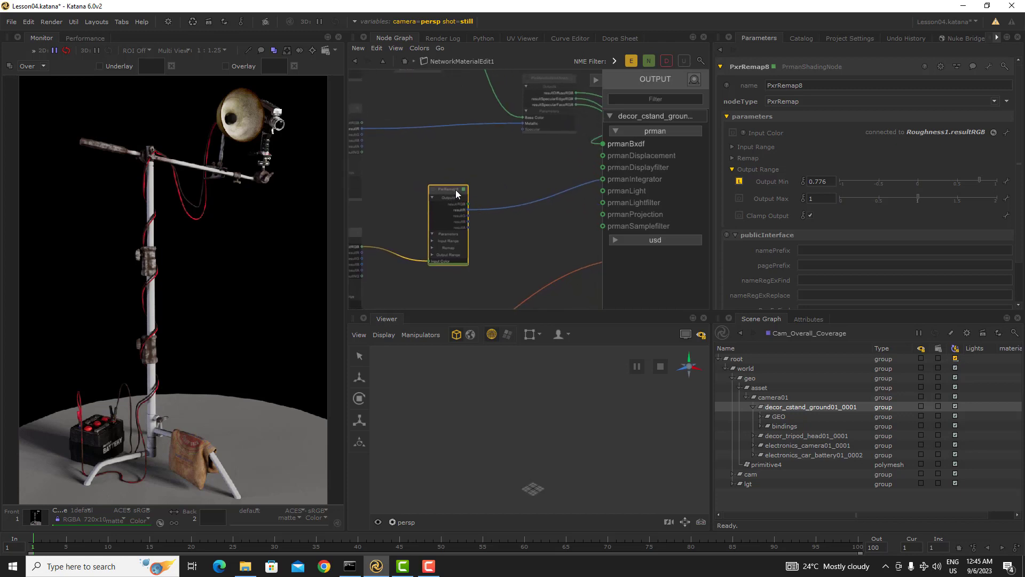
pyautogui.moveTo(457, 193); pyautogui.dragTo(547, 188)
pyautogui.scroll(-3, 475, 202)
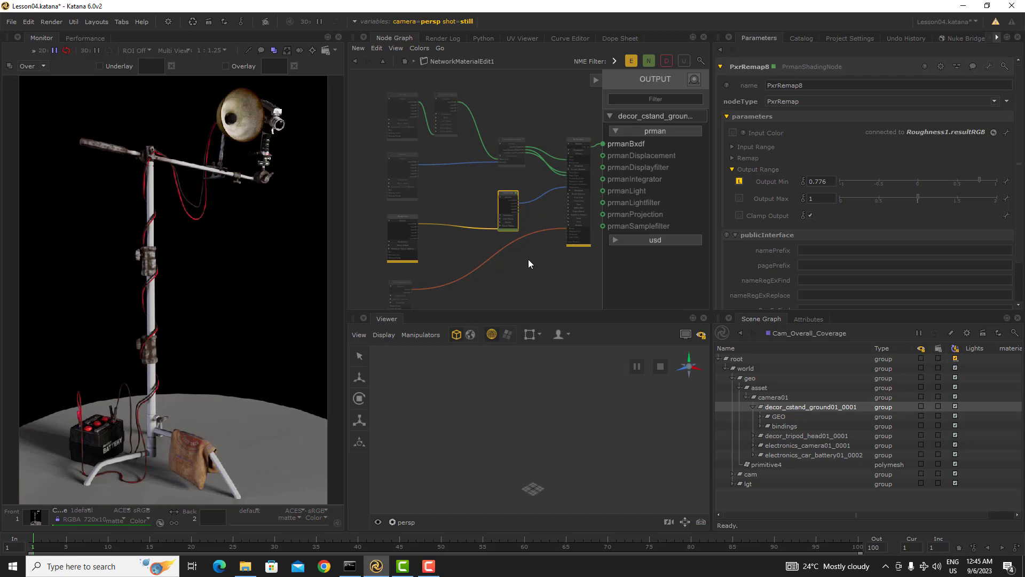
pyautogui.click(432, 570)
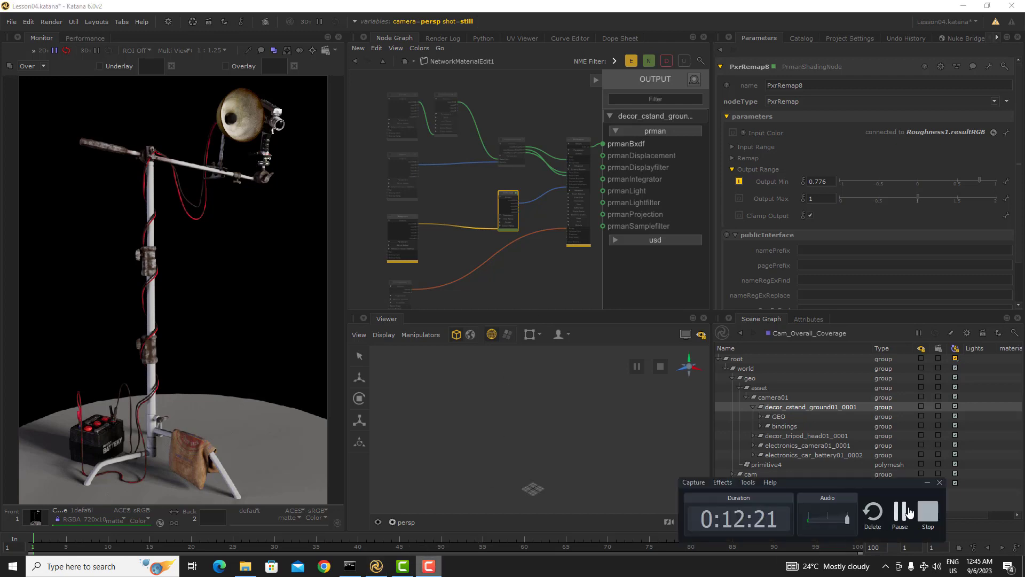